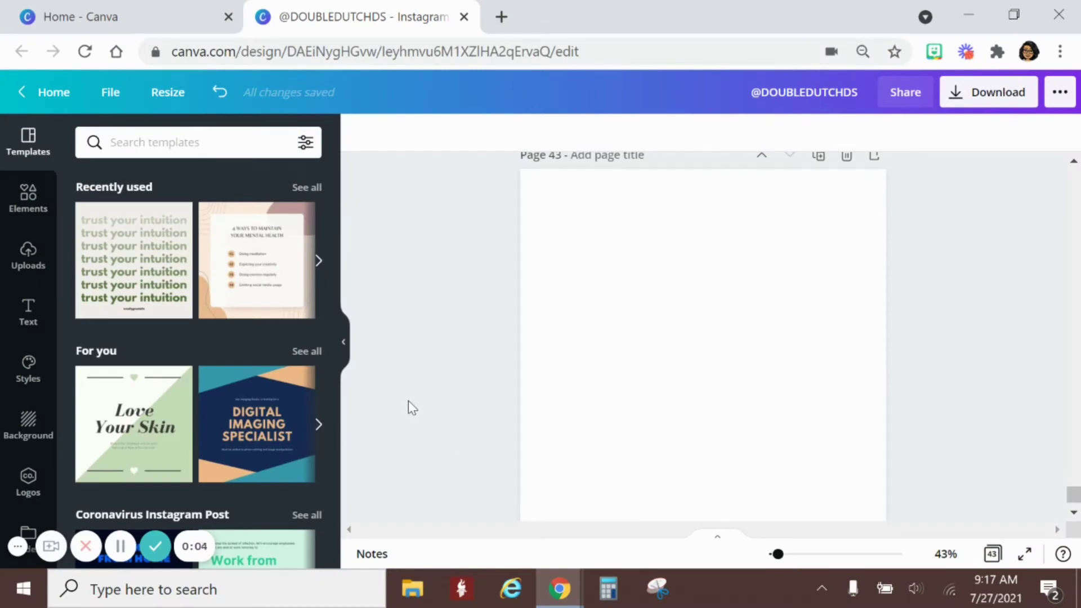
Add a heading reading 'success' and move it up near the top of the page.
click(25, 322)
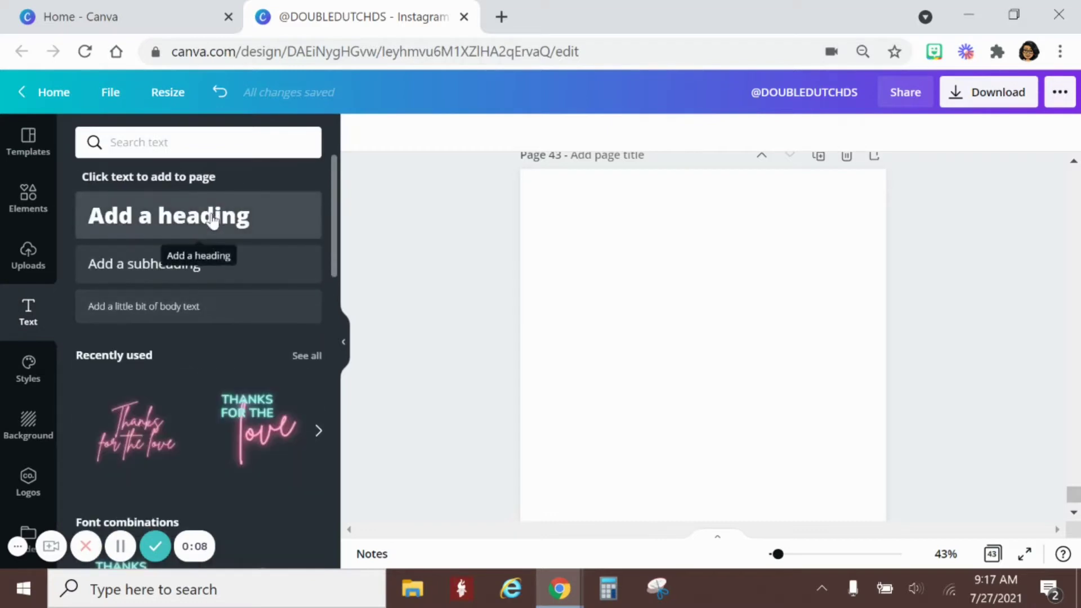
click(213, 221)
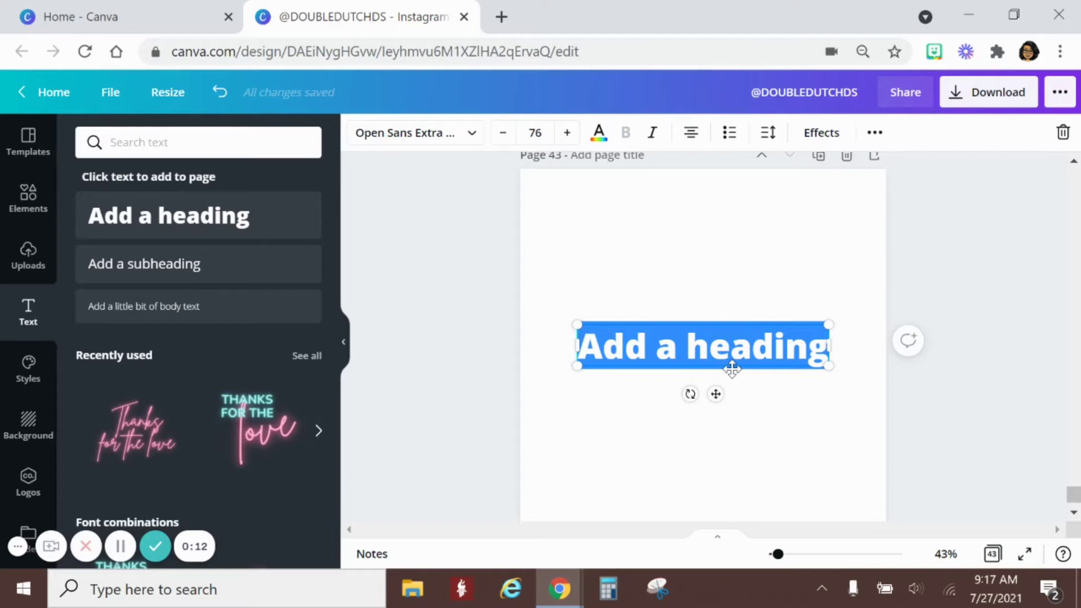
text(su)
key(BackSpace)
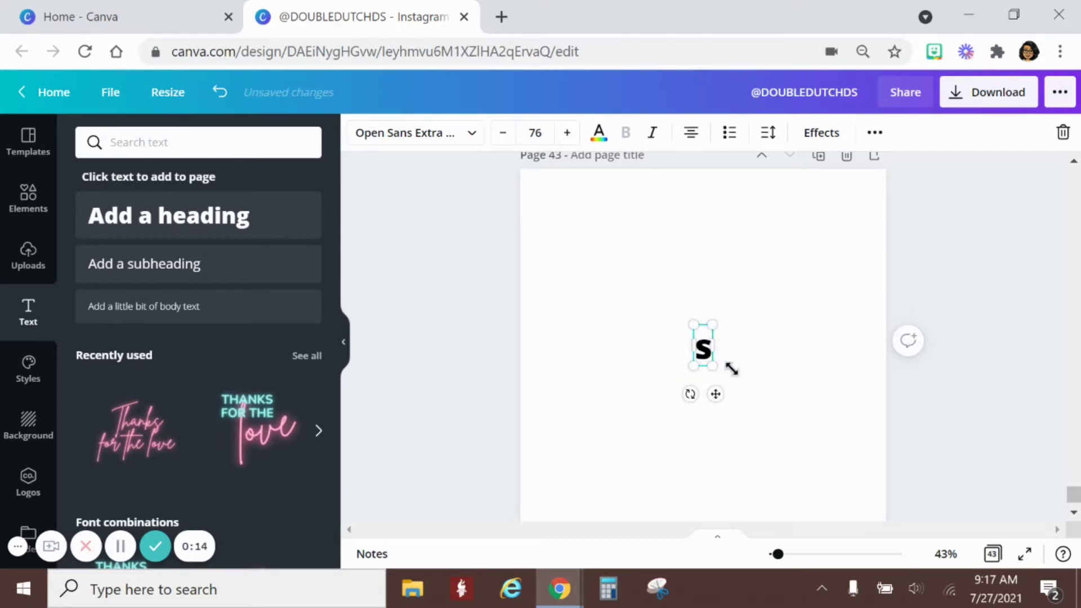
text(uccess)
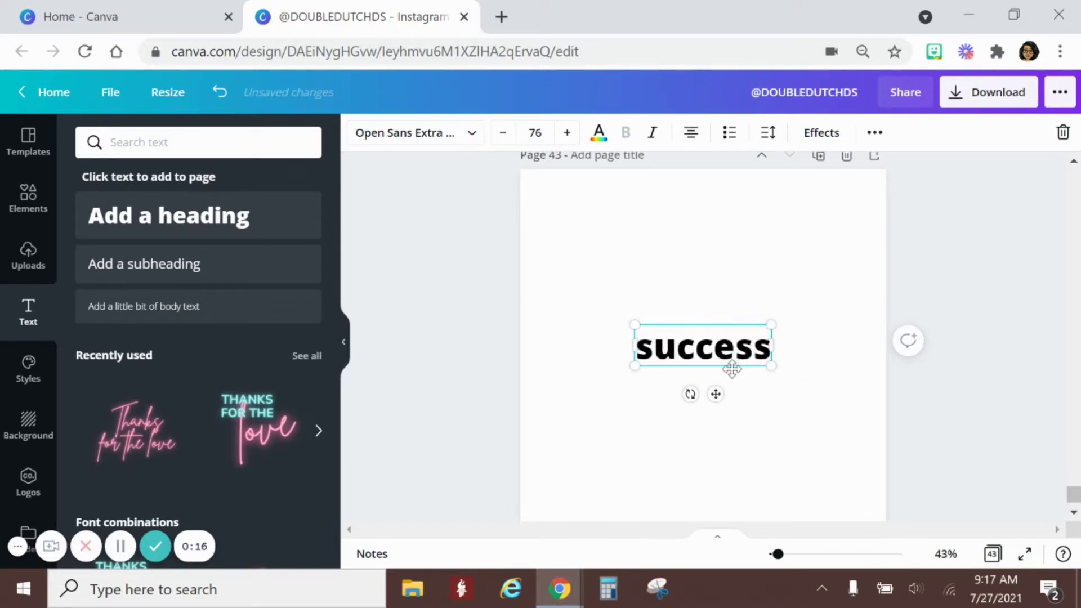
drag(709, 337, 708, 250)
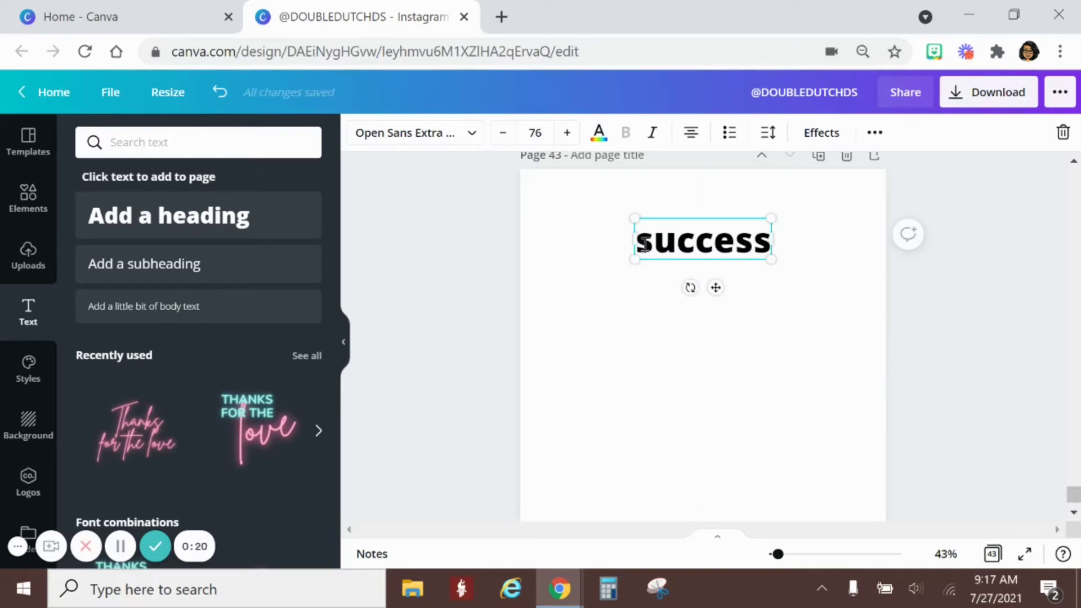
Switch the heading to uppercase so it reads SUCCESS.
click(875, 133)
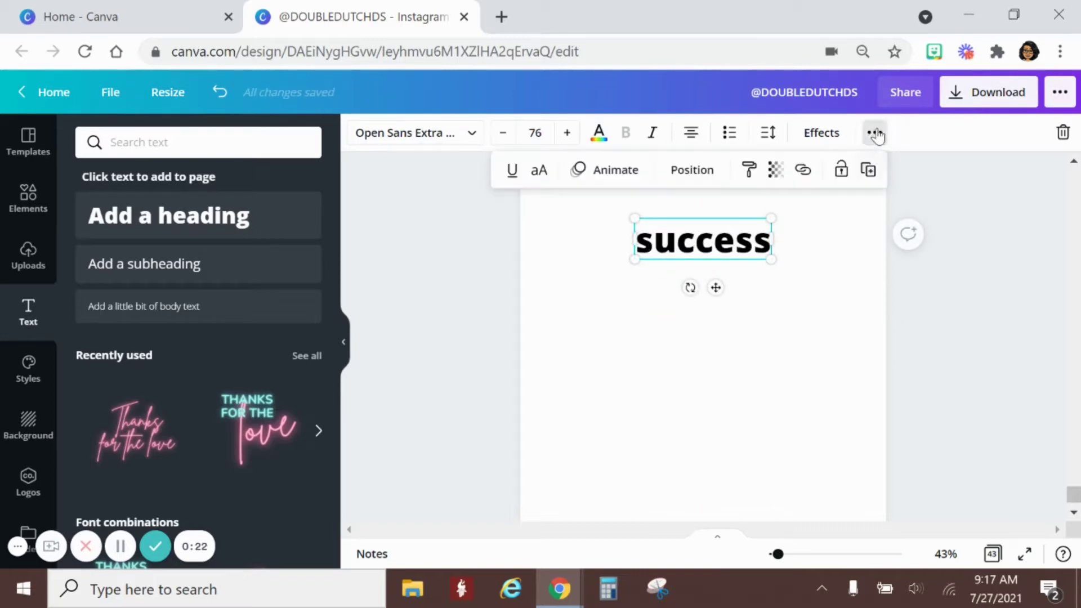
click(537, 172)
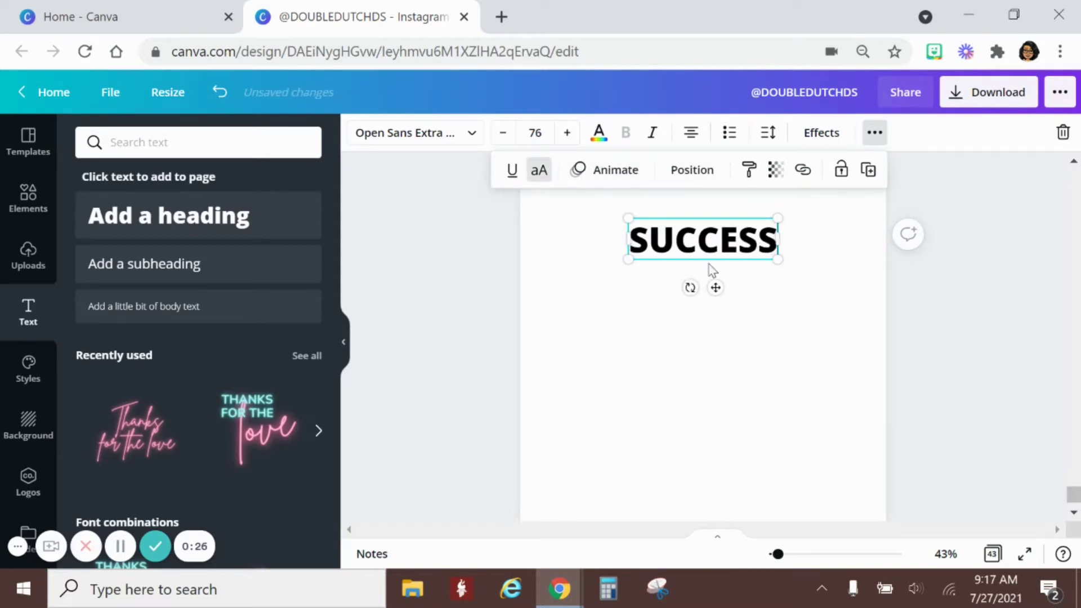
click(539, 170)
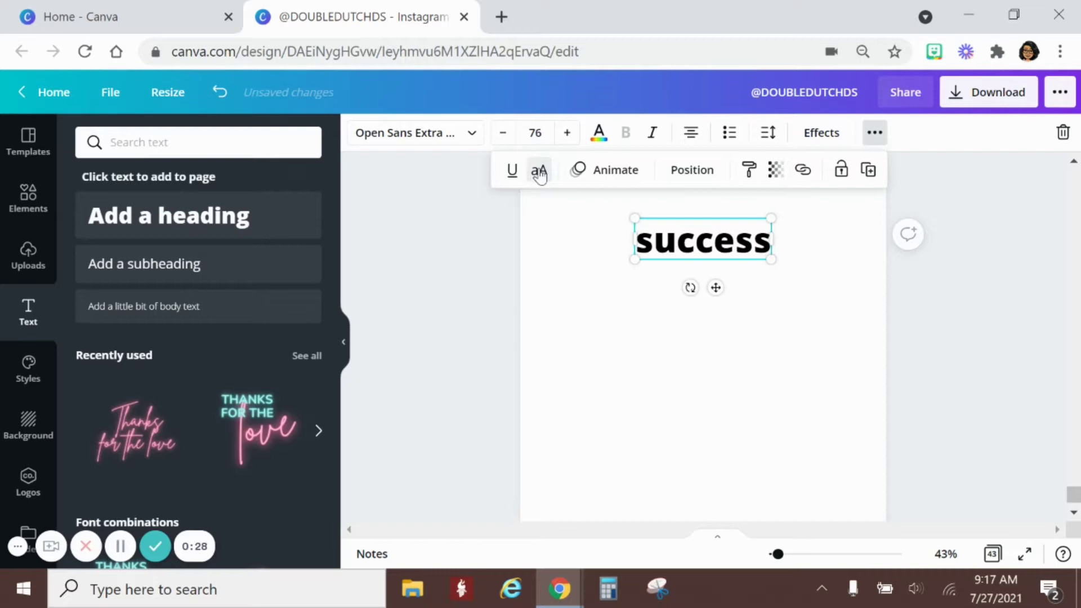
click(538, 170)
click(539, 171)
click(538, 170)
click(539, 171)
click(538, 170)
Enlarge SUCCESS to size 94.3 and adjust its alignment.
scroll(699, 258, down, 1)
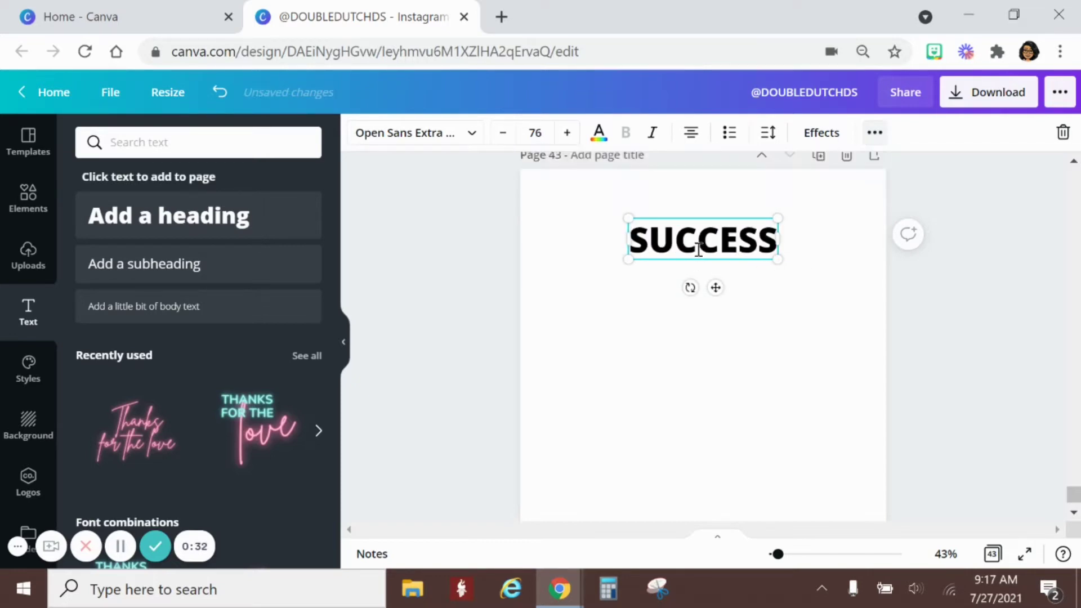
drag(693, 248, 687, 296)
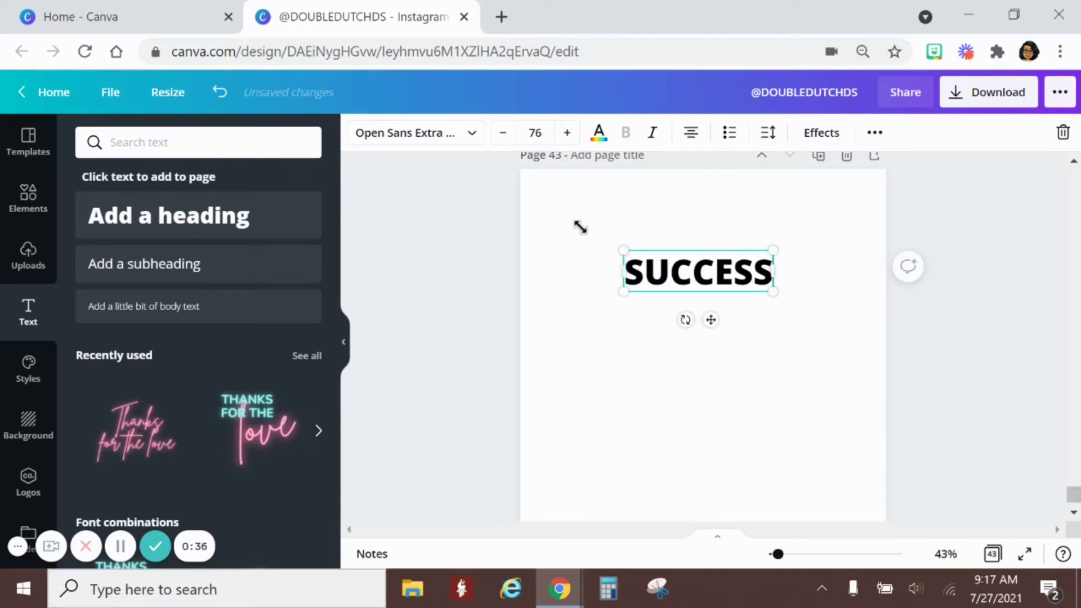
drag(580, 227, 586, 241)
drag(717, 285, 732, 287)
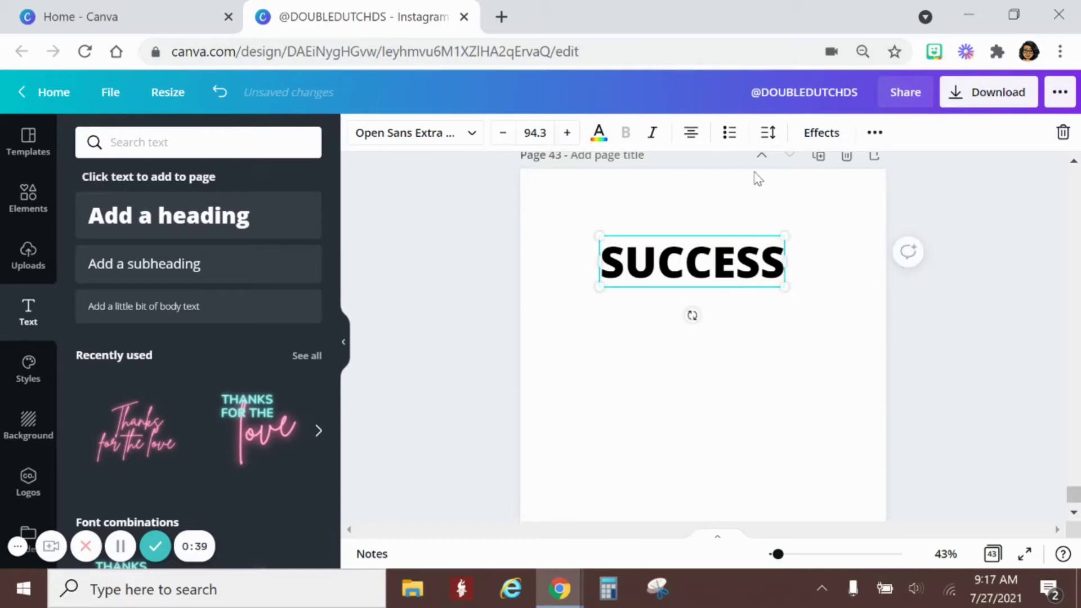
click(691, 133)
Tighten the letter spacing of SUCCESS to -40.
click(767, 137)
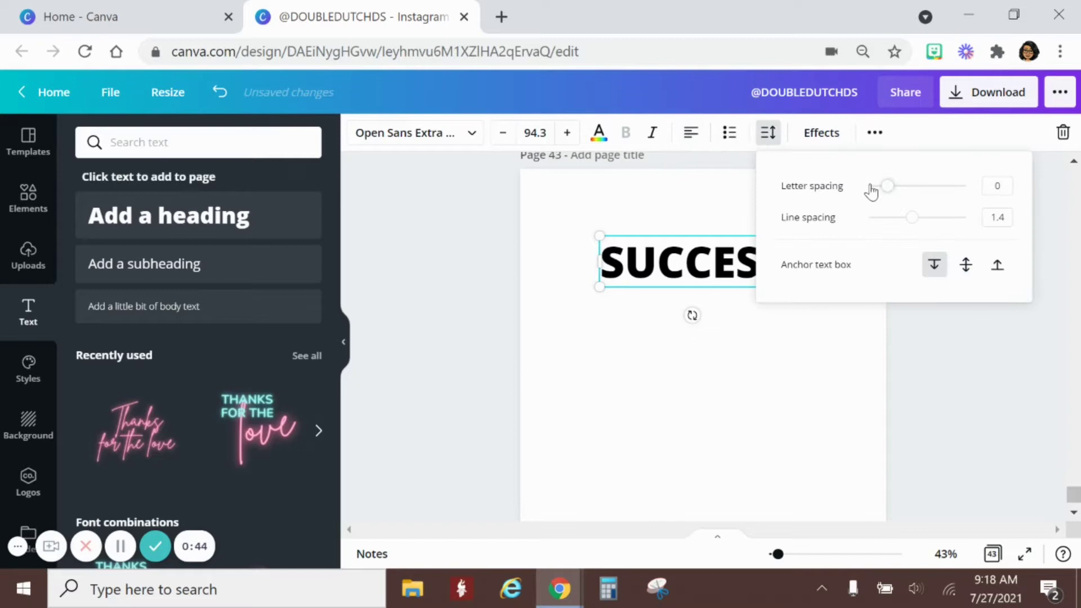
drag(890, 190, 885, 189)
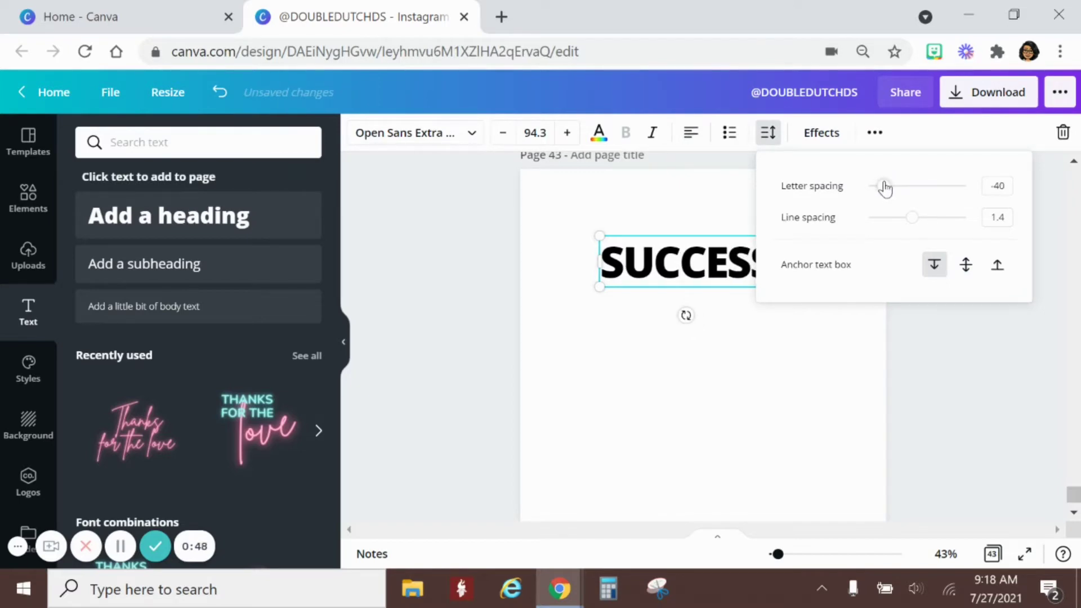
click(622, 403)
click(632, 398)
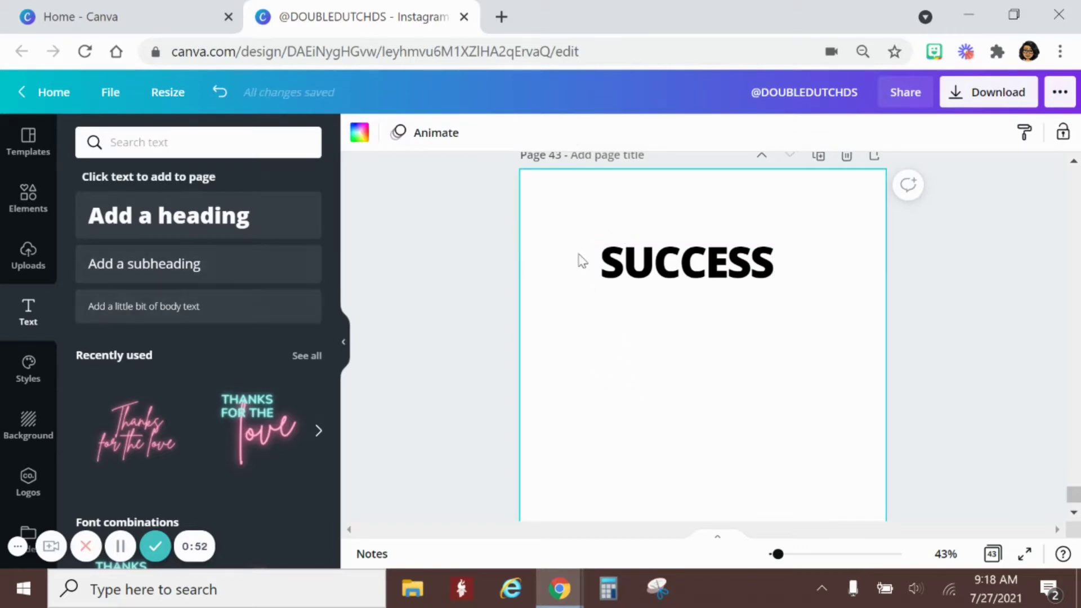
Add a square and reshape it into a bar sized behind SUCCESS.
click(35, 207)
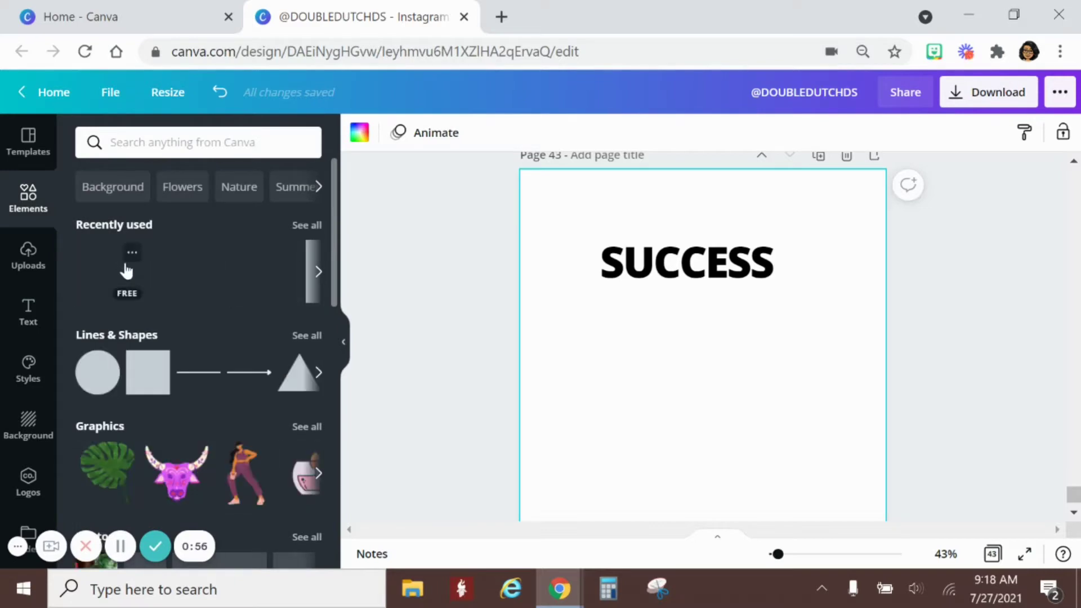
click(145, 369)
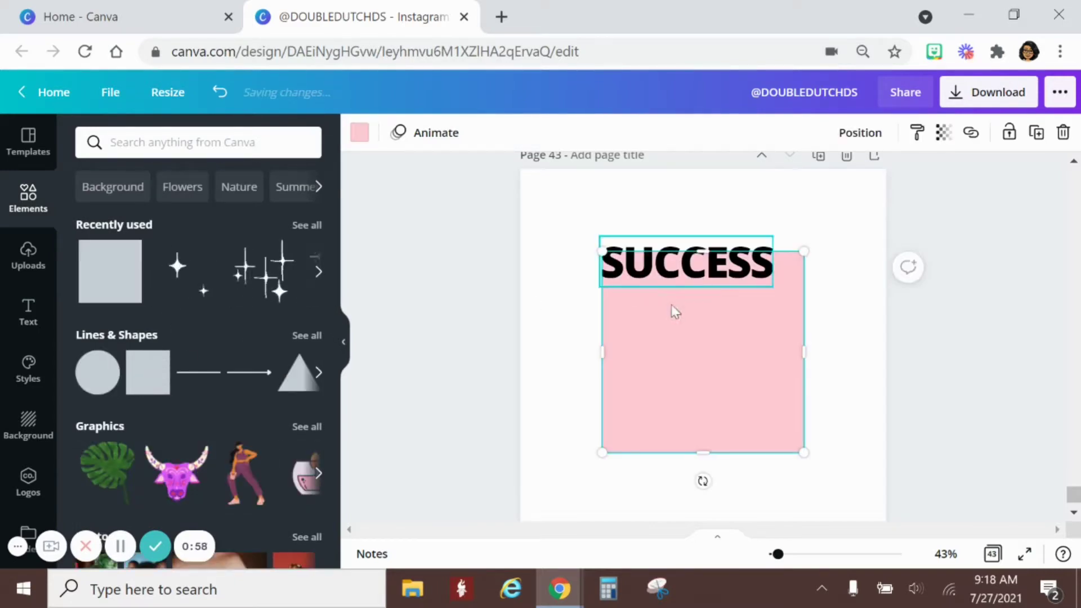
drag(700, 452, 679, 300)
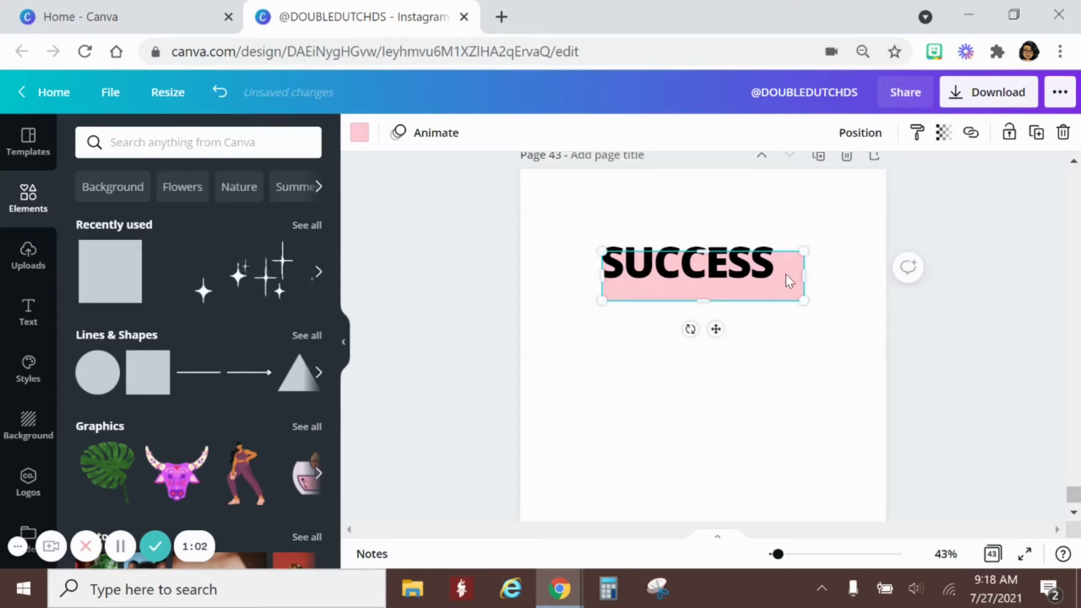
mouse_move(786, 270)
mouse_down()
mouse_move(771, 255)
mouse_move(781, 283)
mouse_move(782, 262)
mouse_up()
drag(685, 292, 684, 289)
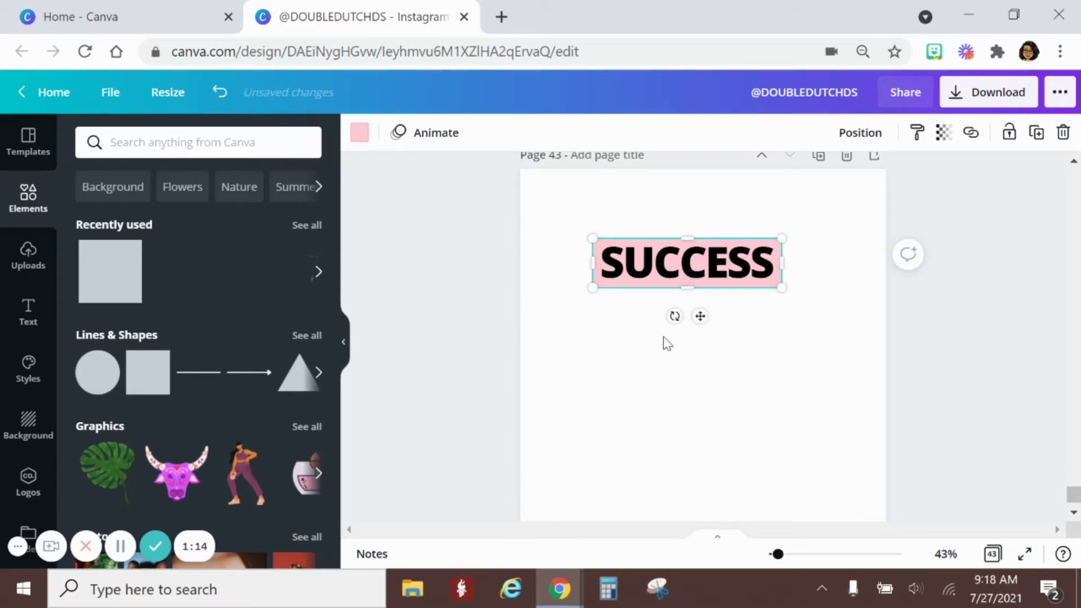
Recolour the bar black and reselect the SUCCESS heading over it.
click(355, 136)
click(134, 214)
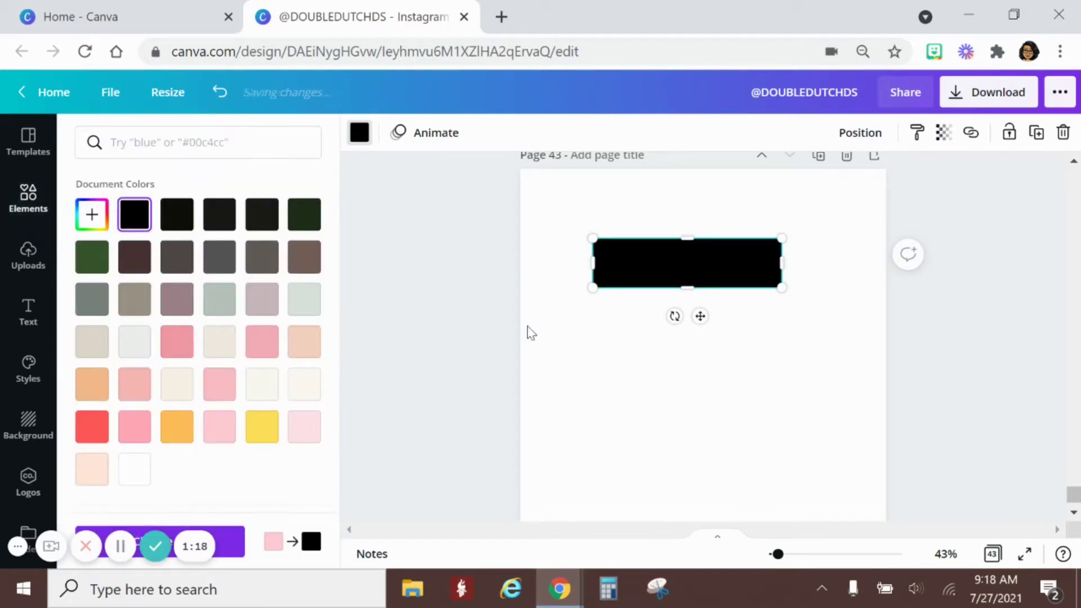
click(539, 347)
click(586, 326)
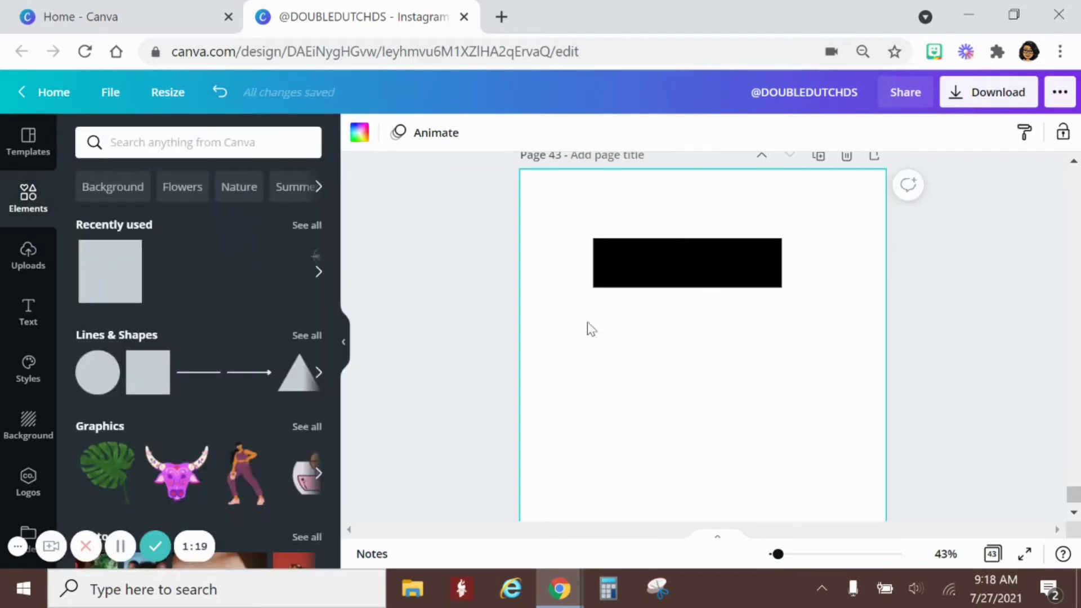
click(675, 261)
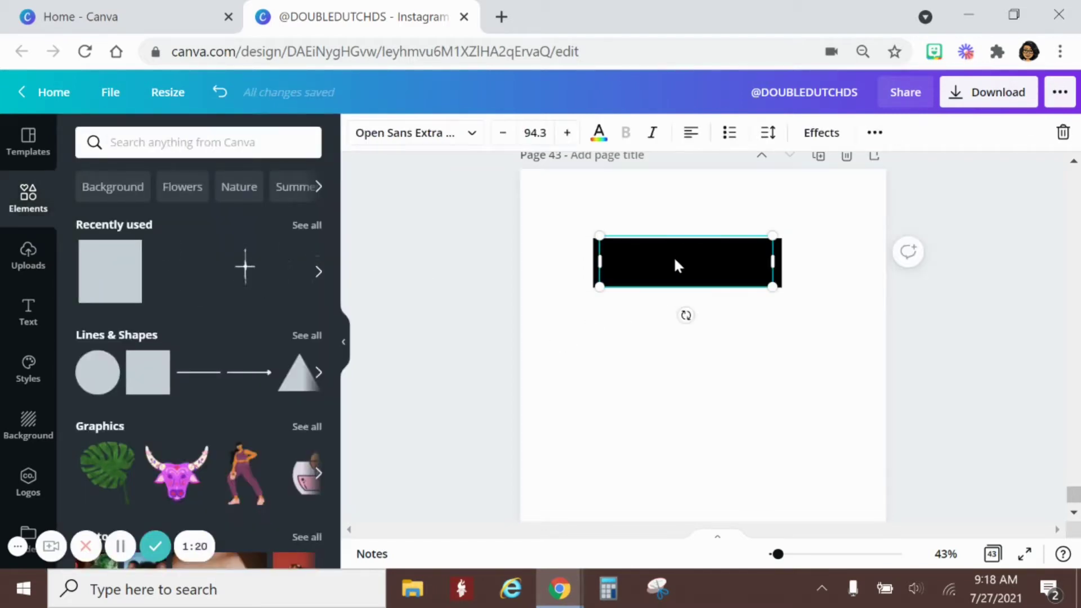
click(599, 134)
click(468, 313)
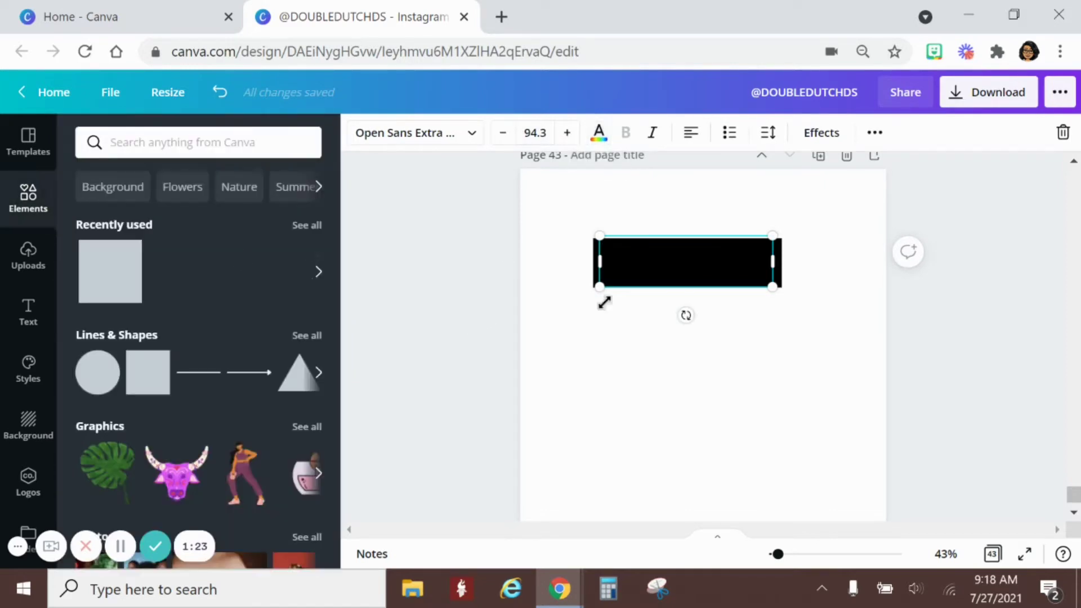
click(660, 370)
click(729, 265)
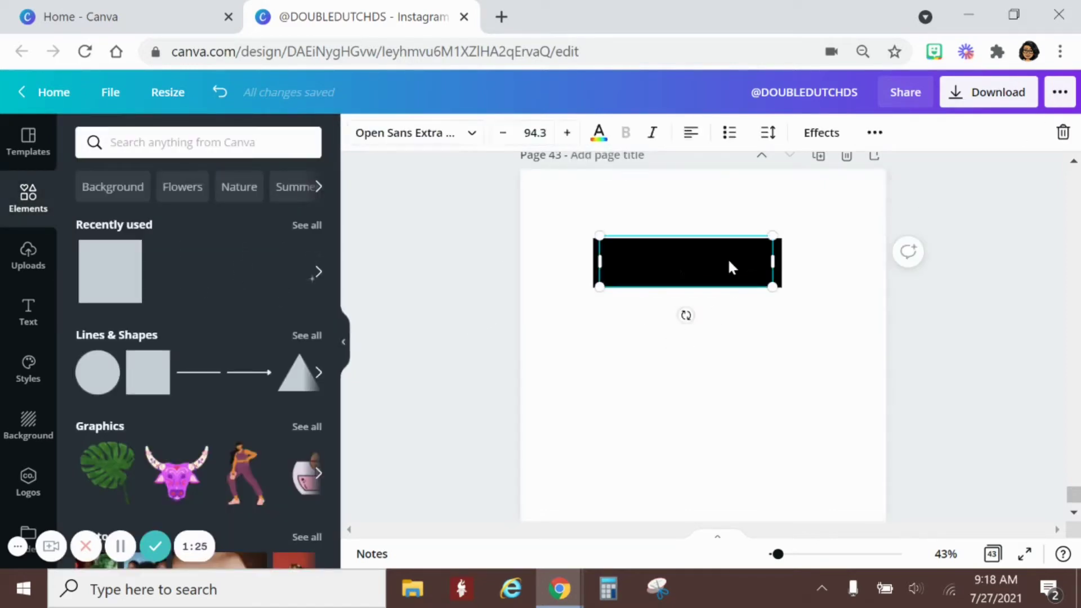
Make the SUCCESS text white and realign it over the black bar.
click(598, 138)
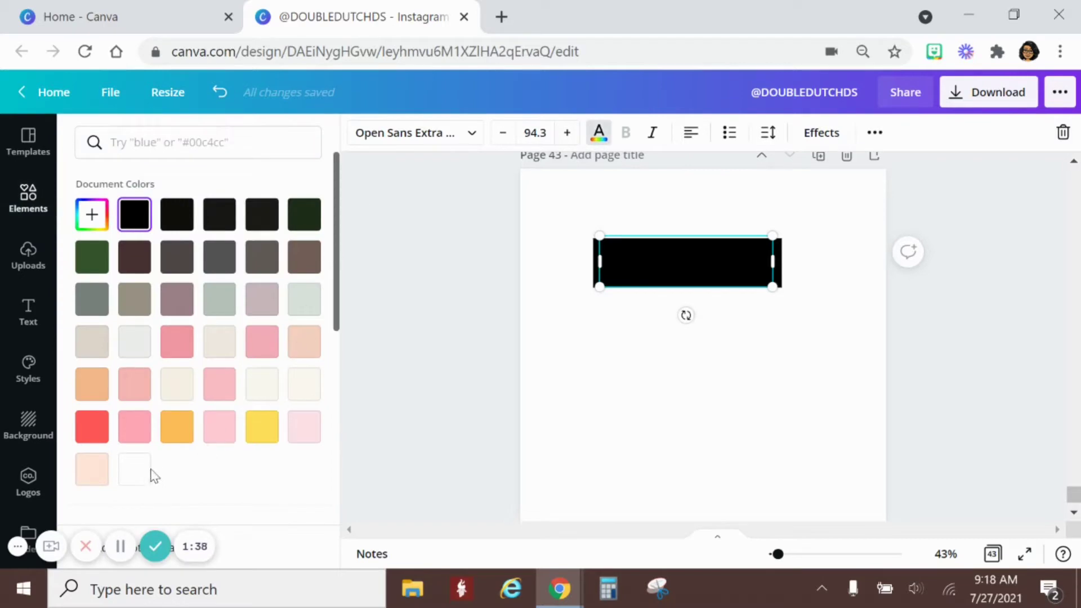
click(148, 472)
click(598, 326)
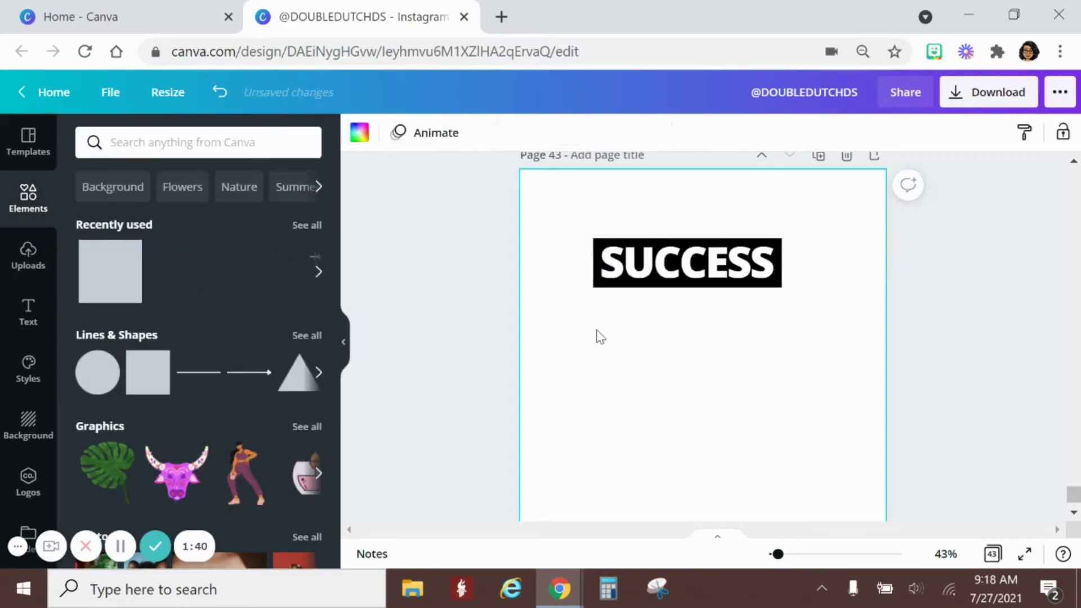
click(685, 274)
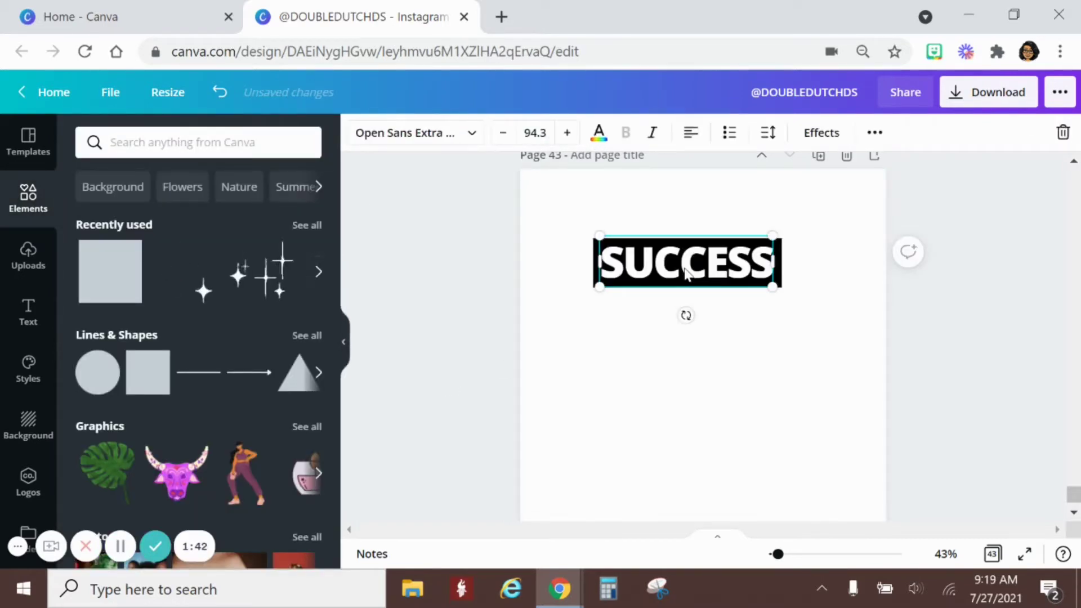
mouse_move(686, 274)
mouse_down()
mouse_move(692, 328)
mouse_move(684, 270)
mouse_up()
click(668, 353)
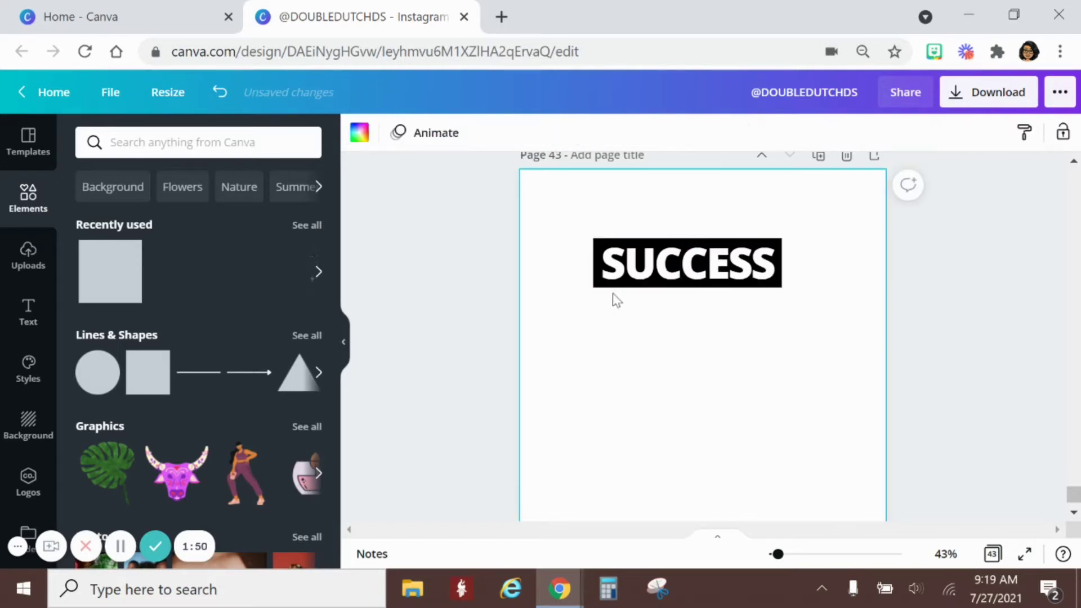
Group SUCCESS with the black bar and centre the group horizontally.
drag(566, 222, 776, 276)
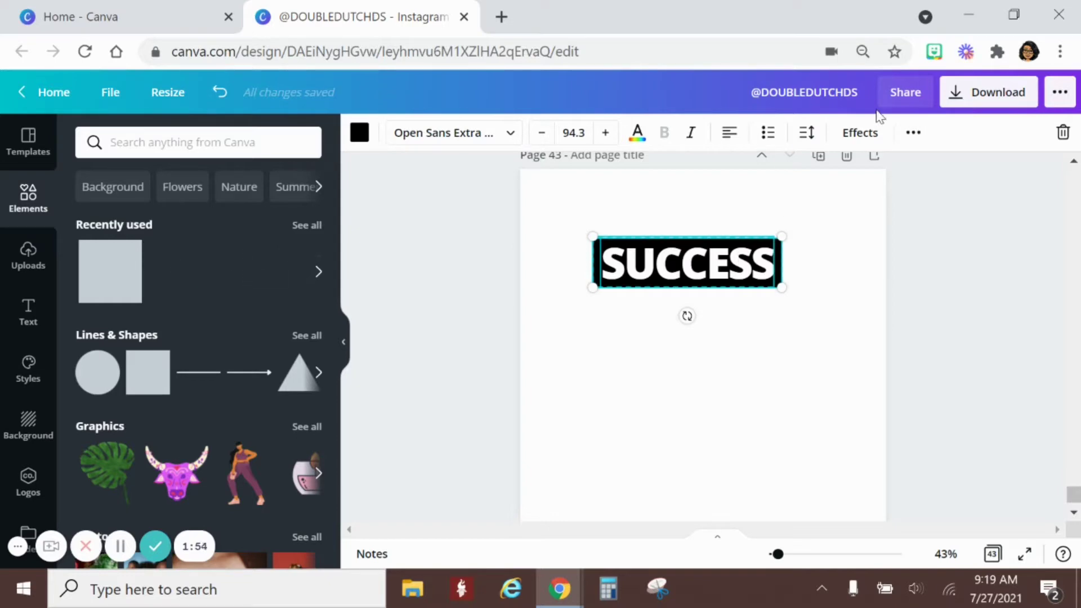
click(907, 136)
click(672, 170)
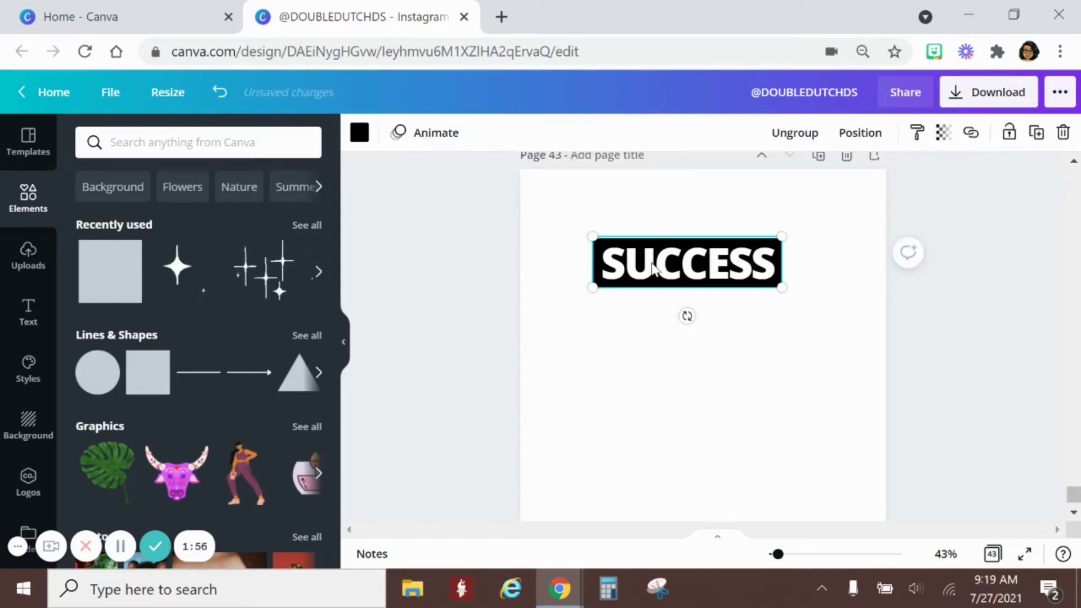
mouse_move(652, 263)
mouse_down()
mouse_move(674, 258)
mouse_move(666, 251)
mouse_up()
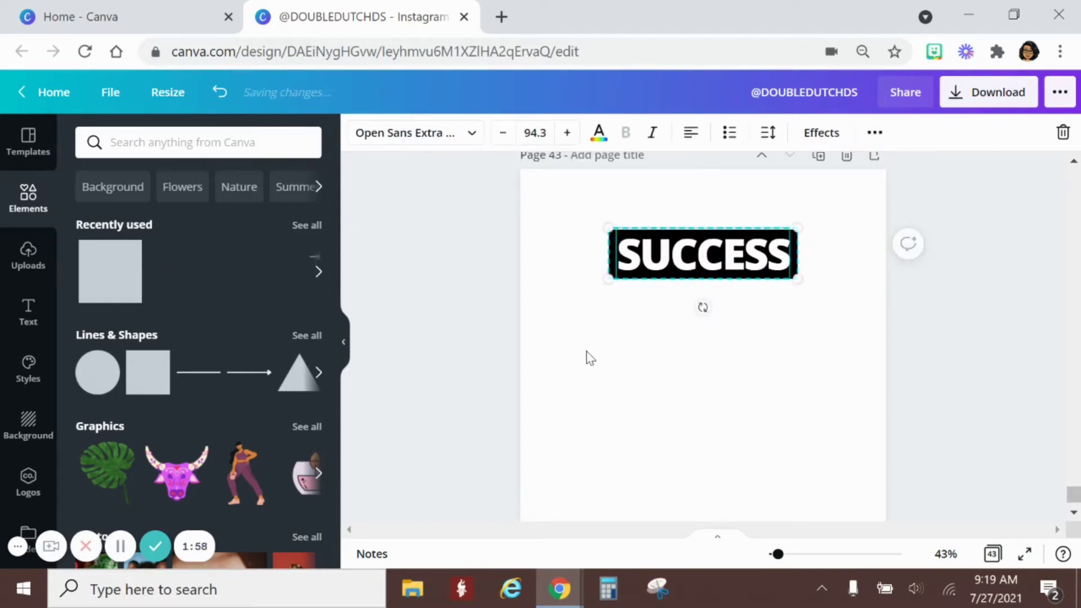
click(591, 353)
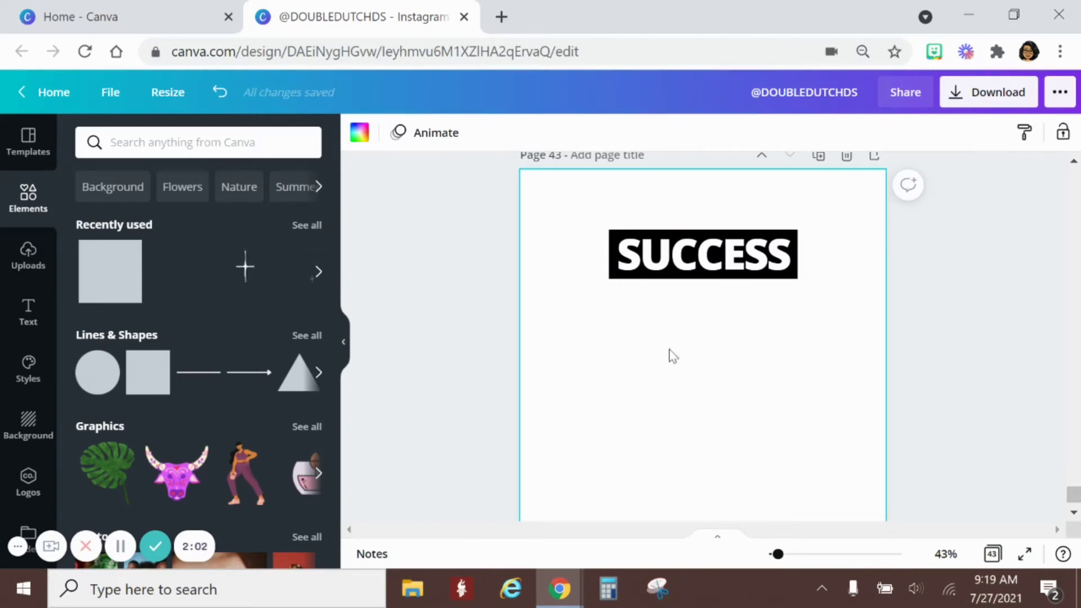
Add a text box reading 'is never owned' and enlarge it.
key(t)
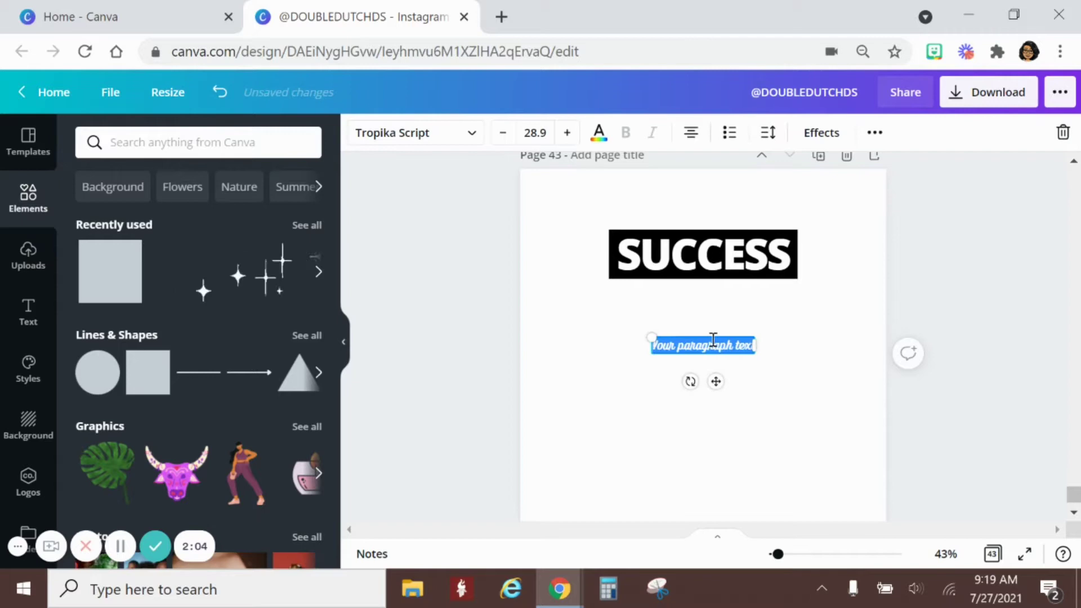
key(BackSpace)
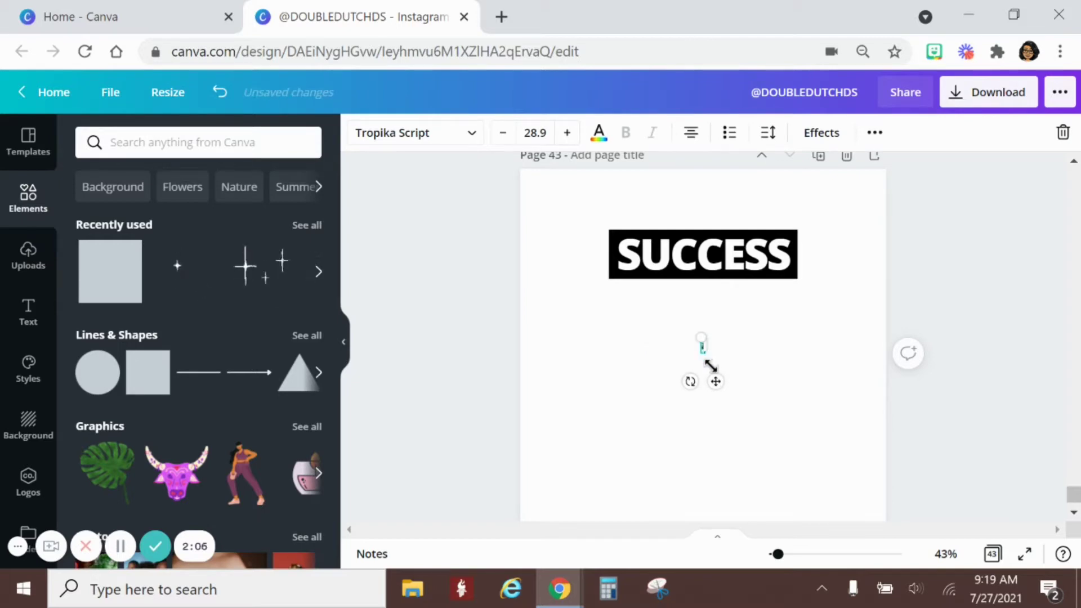
text(t)
click(769, 369)
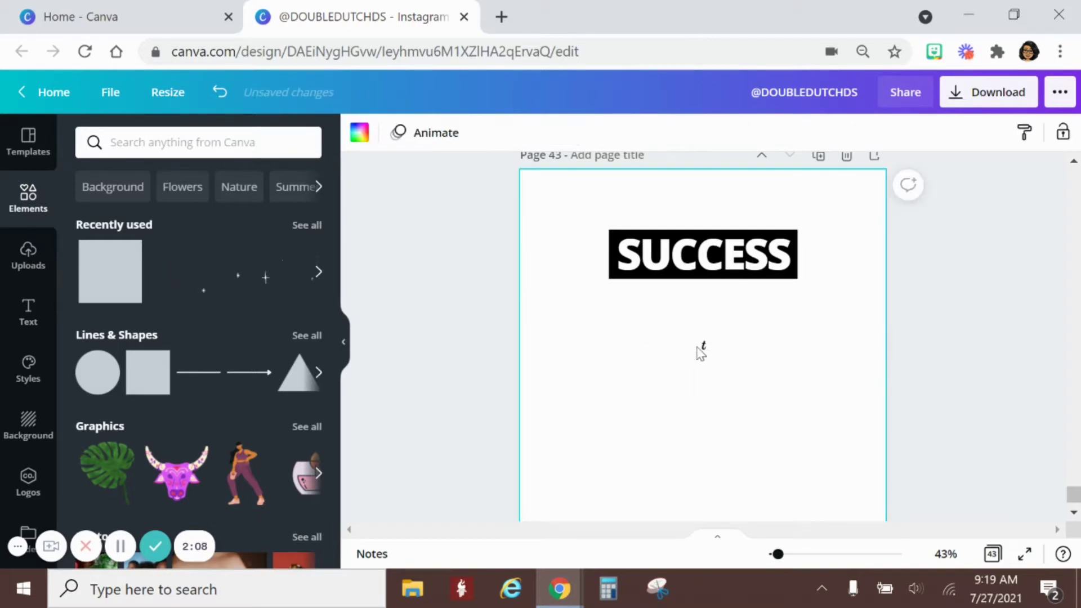
click(703, 346)
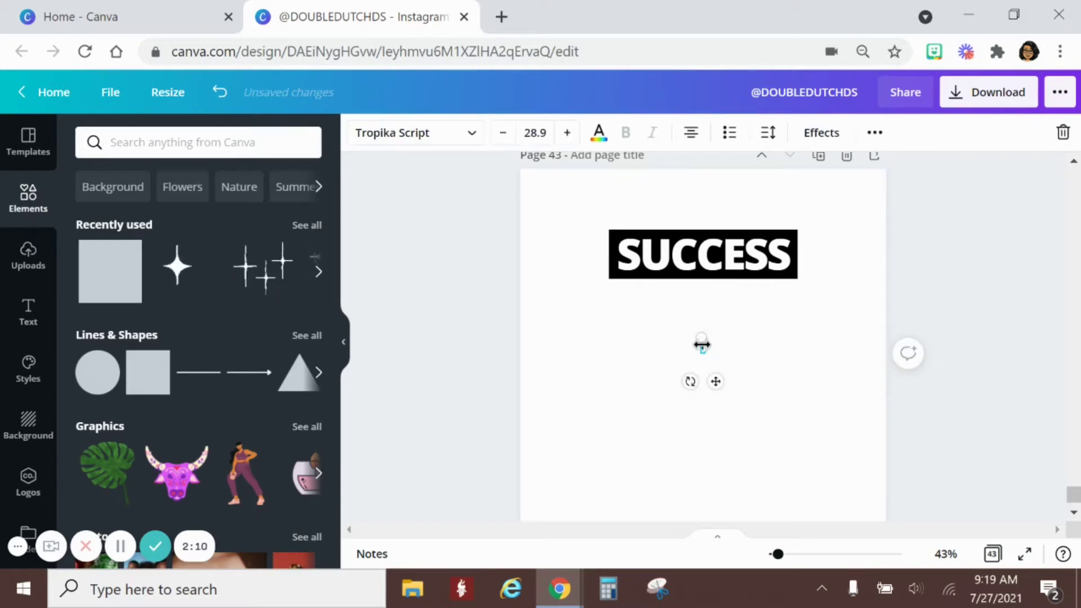
key(Delete)
key(ctrl+z)
key(ctrl+z)
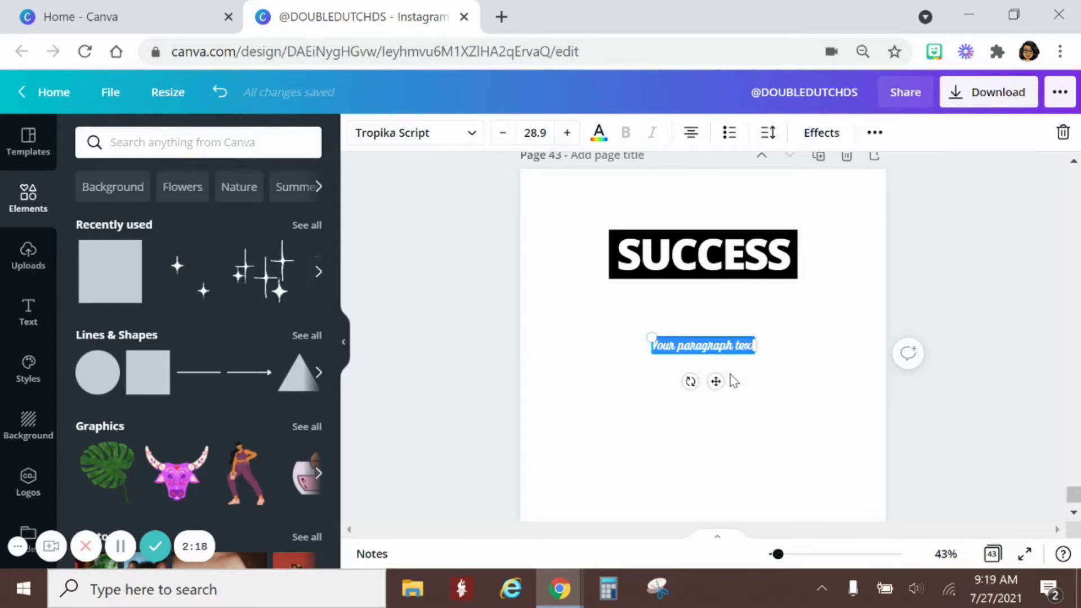
text(is never owned)
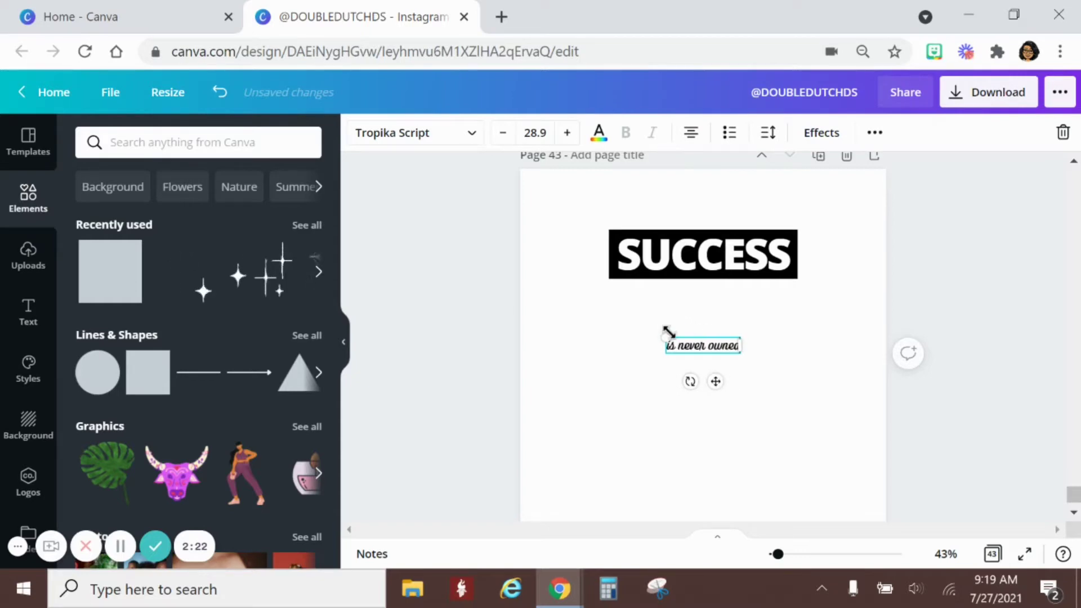
drag(666, 336, 705, 294)
Set the line in Open Sans Extra Bold and make it uppercase.
click(432, 133)
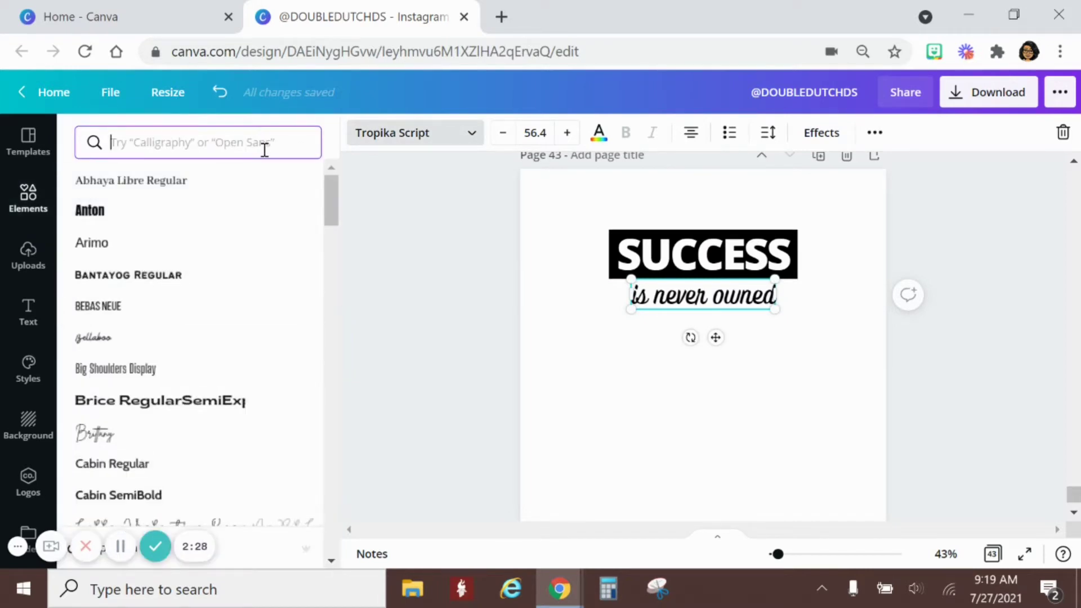
text(open sans)
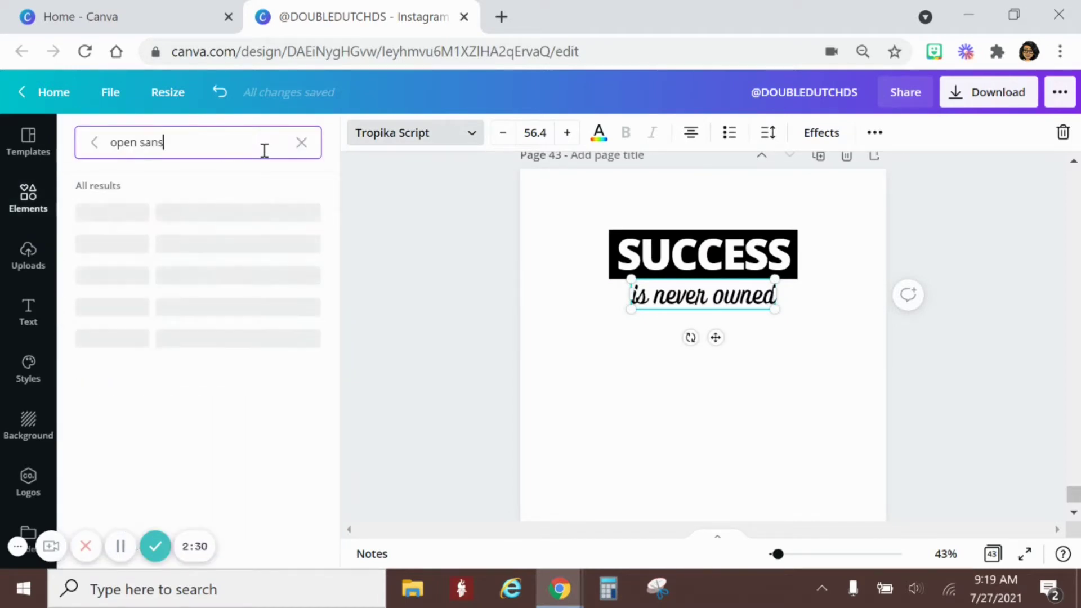
click(191, 308)
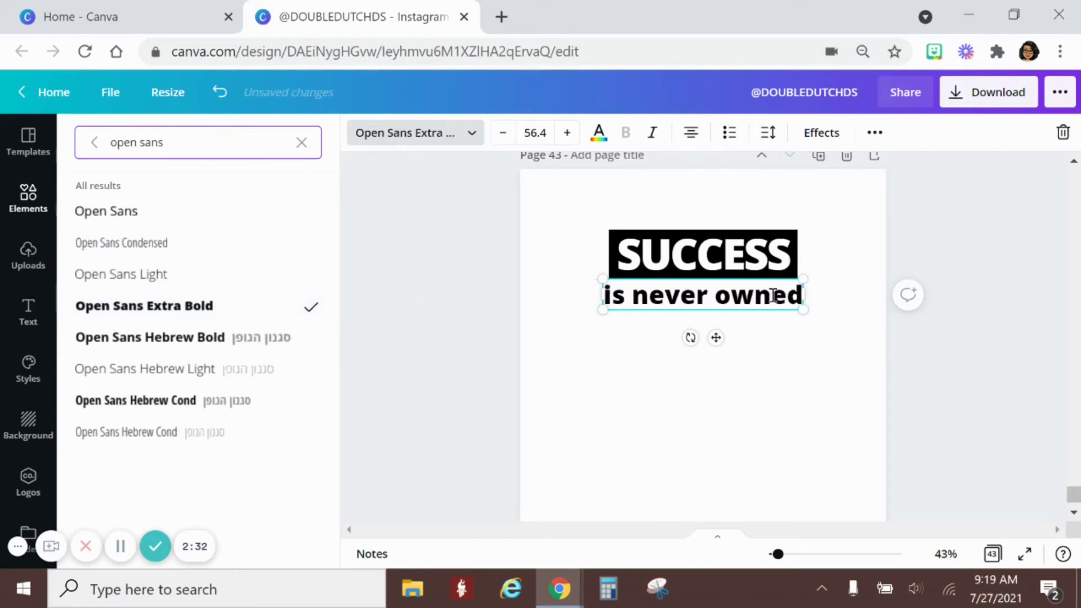
click(875, 135)
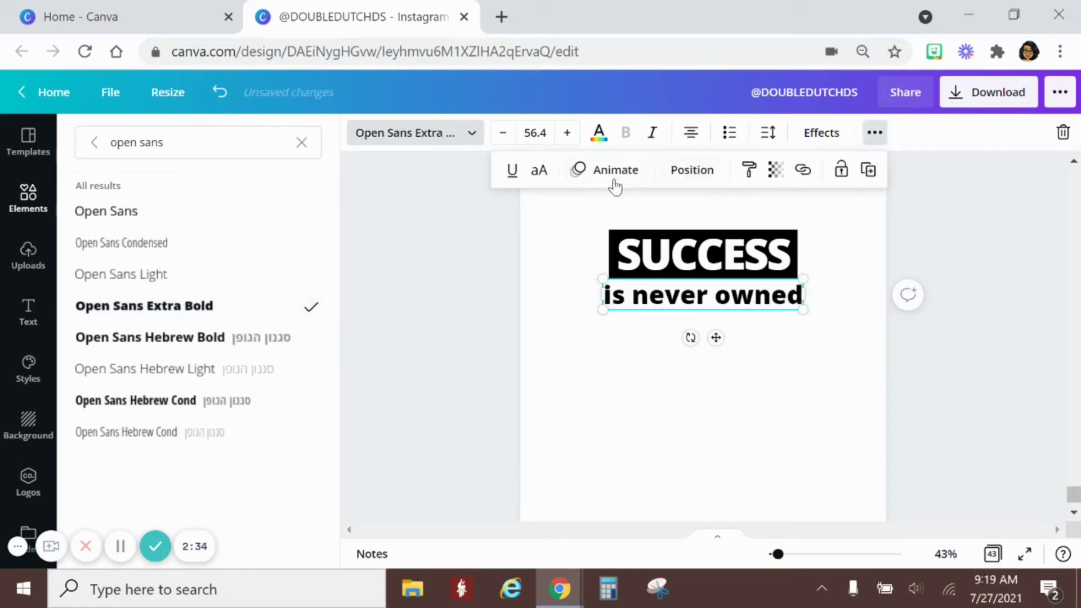
click(539, 169)
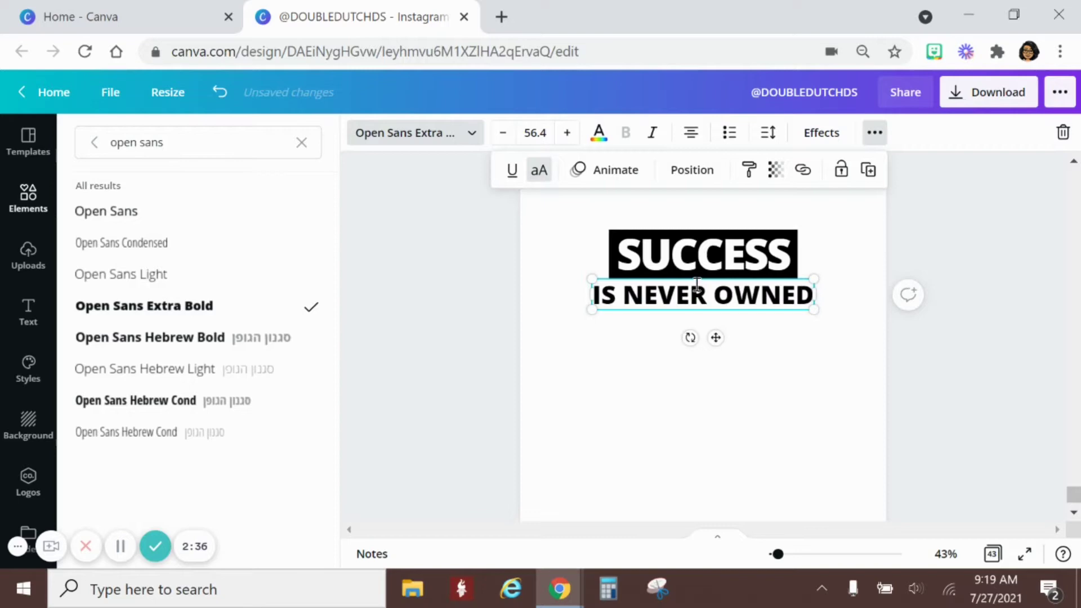
Resize IS NEVER OWNED, centre it under SUCCESS, and widen its letter spacing slightly.
drag(812, 273, 791, 279)
drag(748, 316, 765, 309)
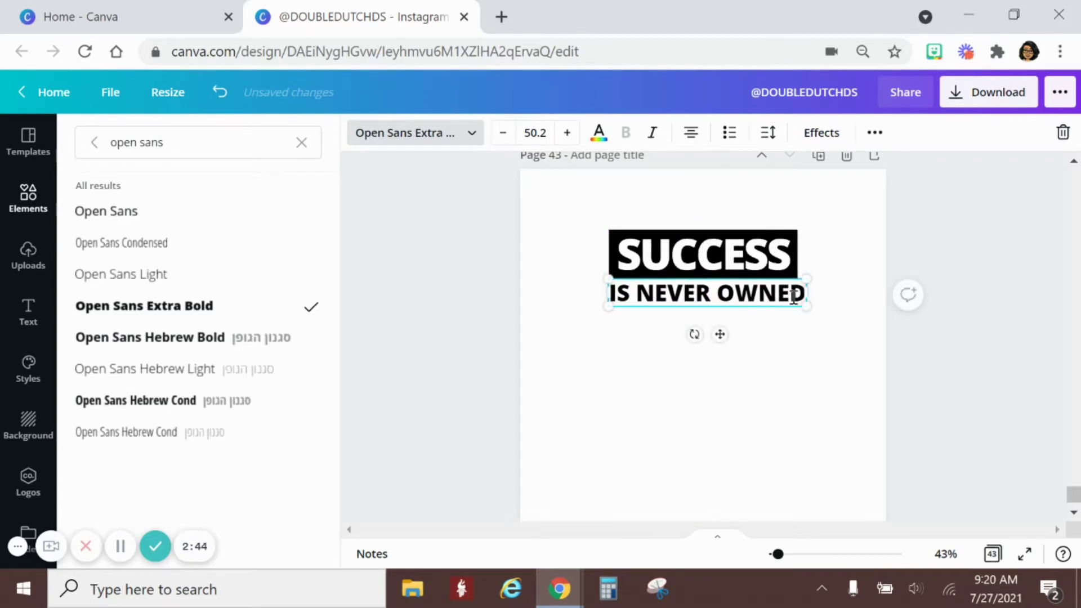
click(768, 132)
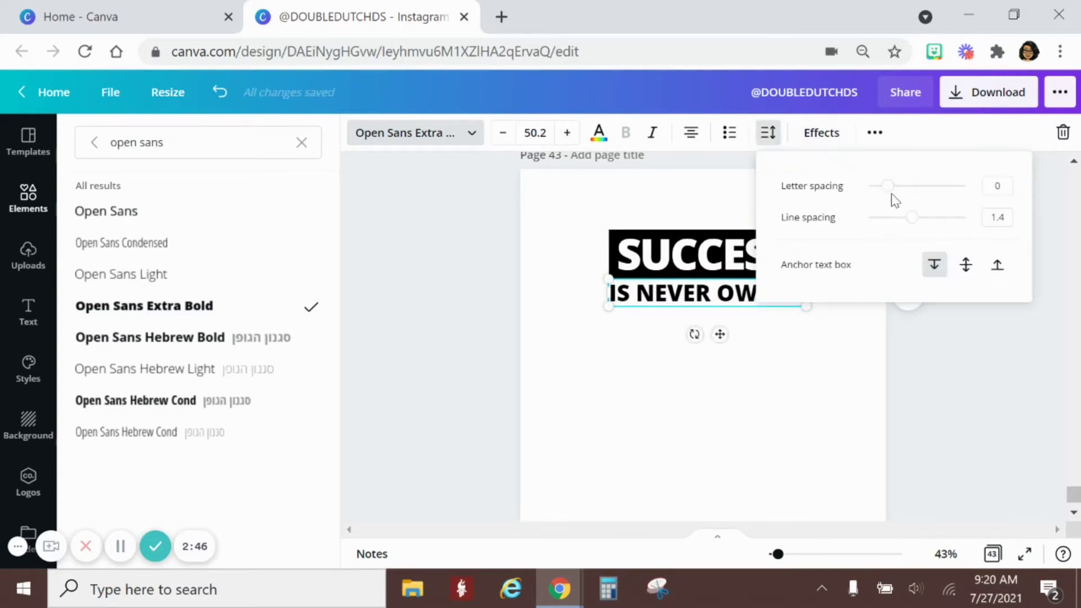
drag(887, 185, 889, 194)
Shrink IS NEVER OWNED to size 48 so it matches the SUCCESS bar's width.
click(832, 374)
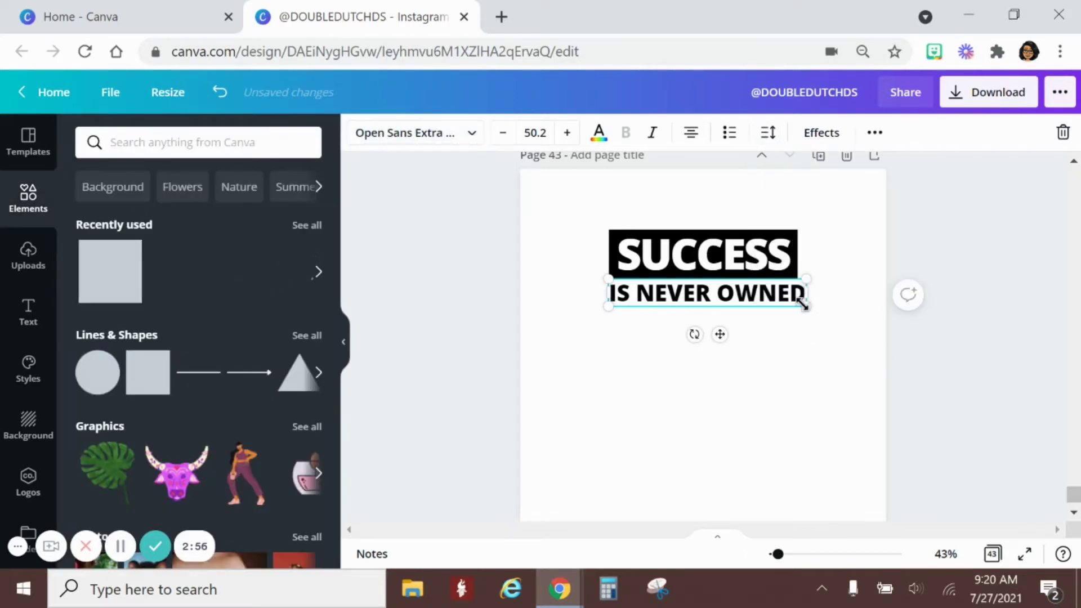
drag(802, 304, 797, 299)
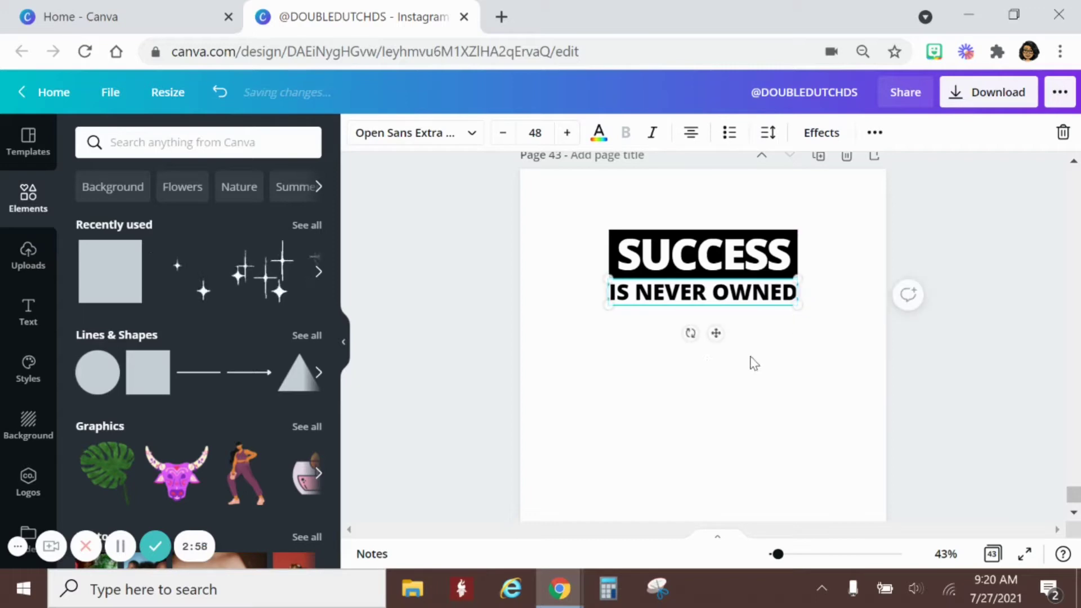
click(617, 311)
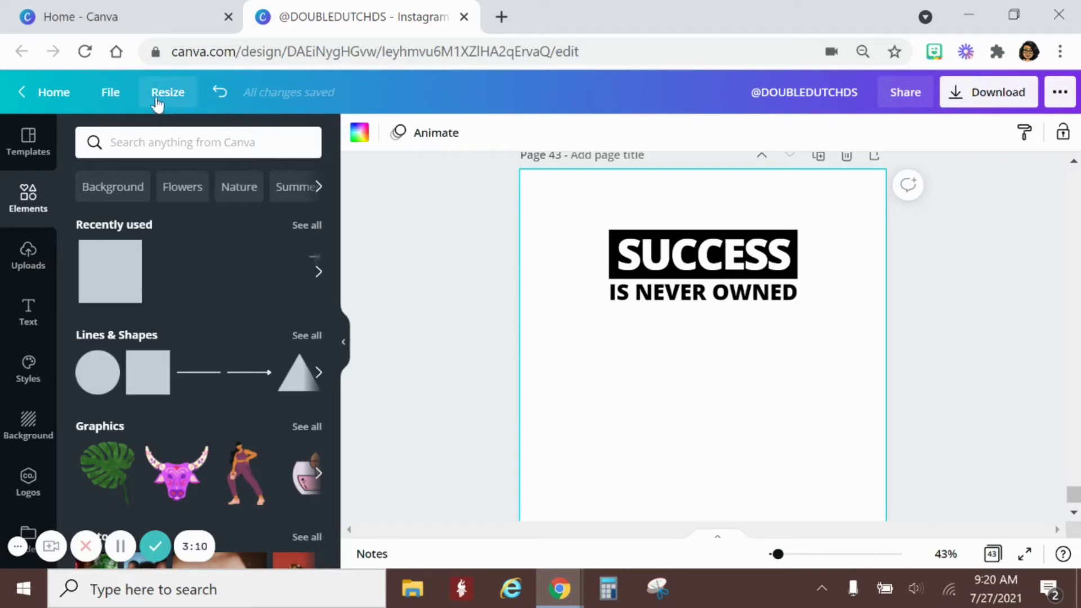
Show rulers and guides, and place a vertical guide at 262 px along SUCCESS's left edge.
click(111, 97)
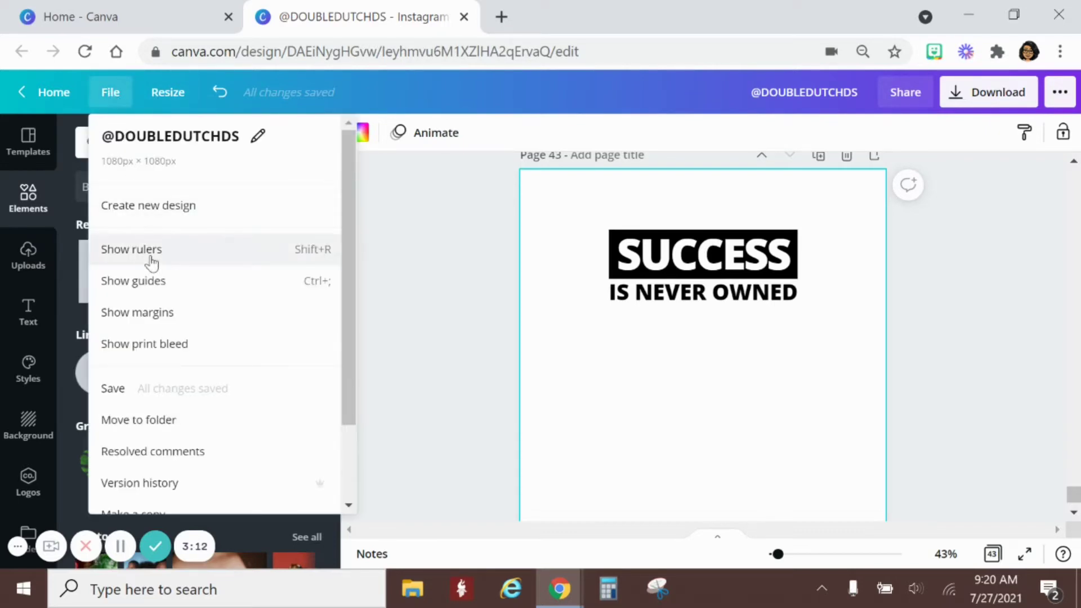
click(133, 249)
click(111, 91)
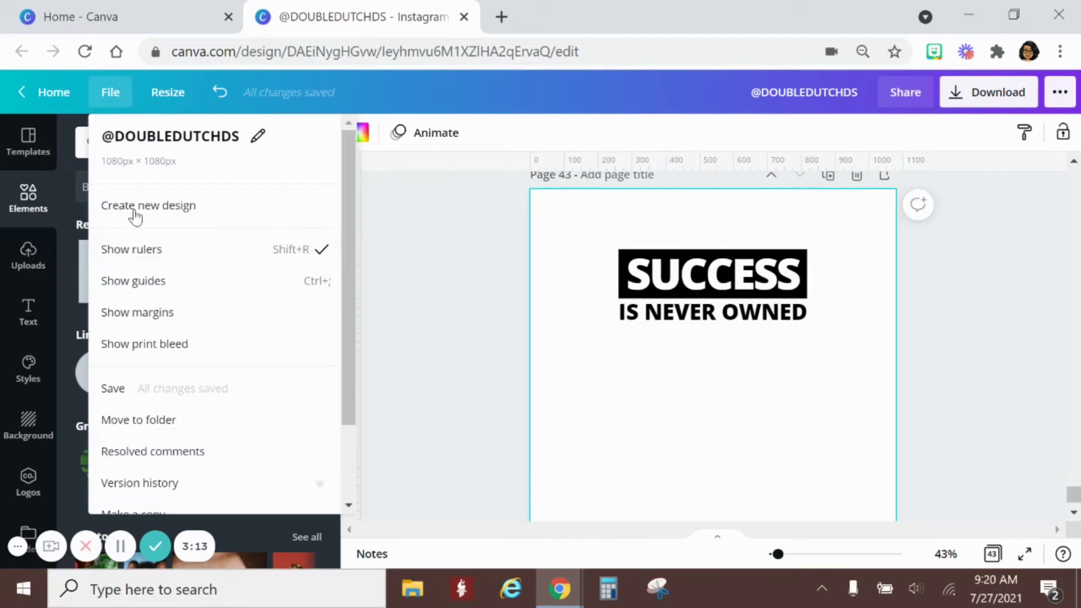
click(145, 282)
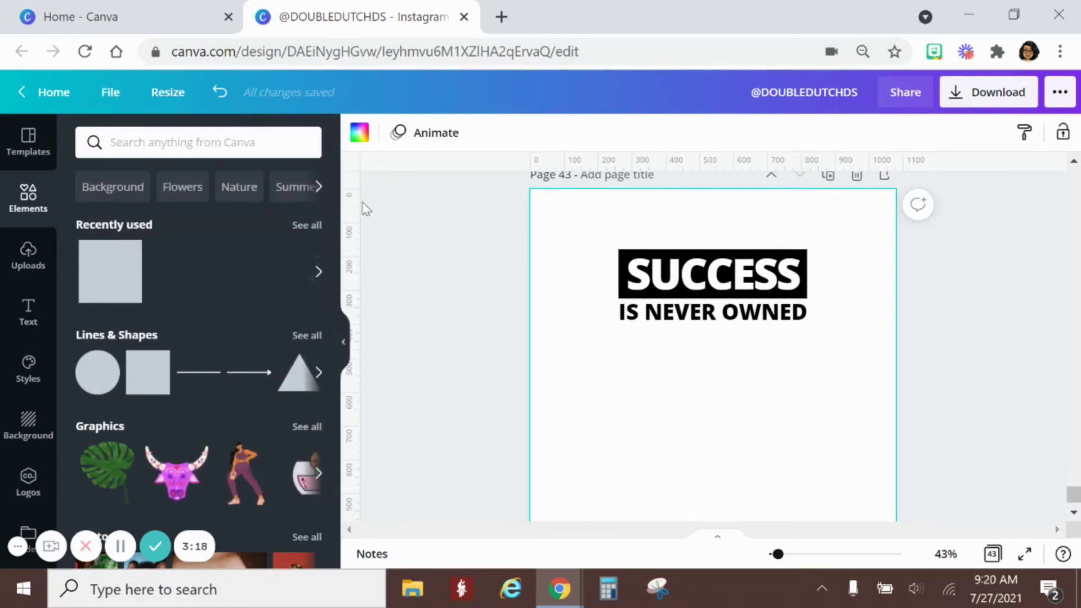
drag(357, 221, 617, 218)
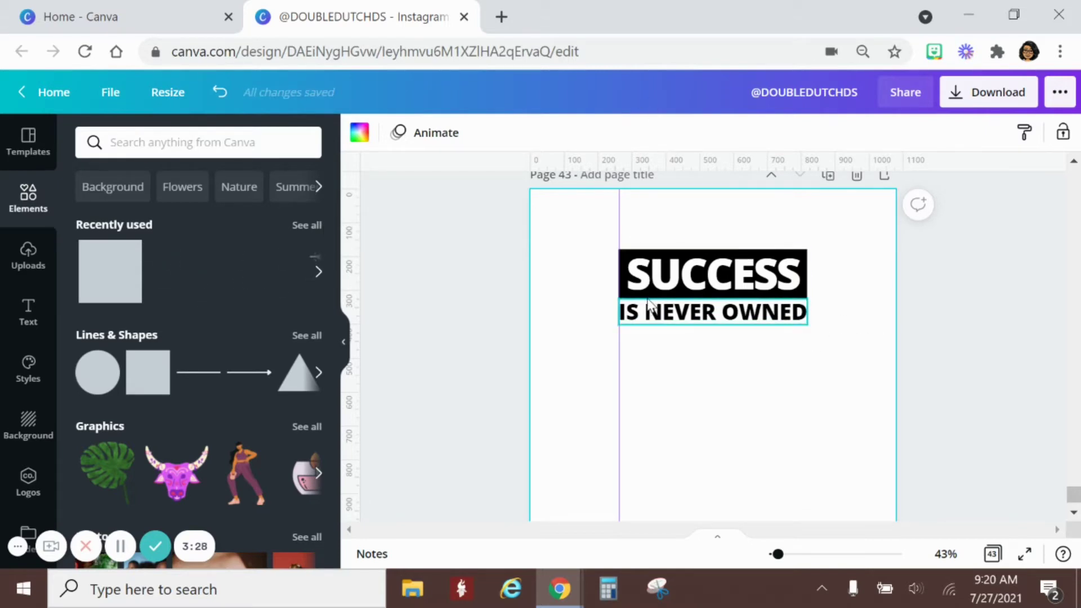
Ungroup SUCCESS and resize the black rectangle so its left edge meets the guide.
click(675, 277)
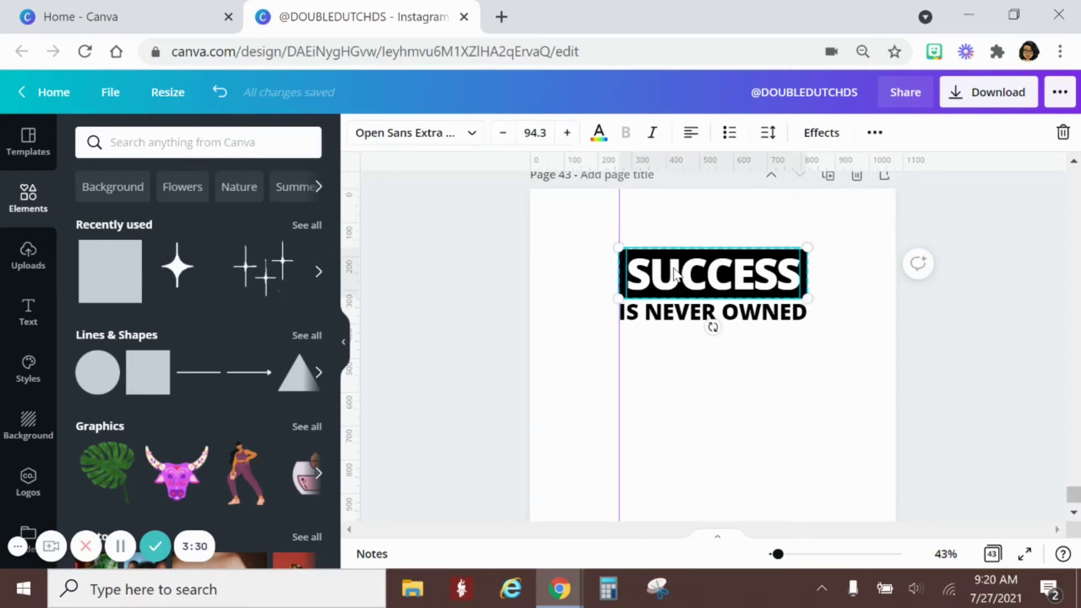
click(875, 132)
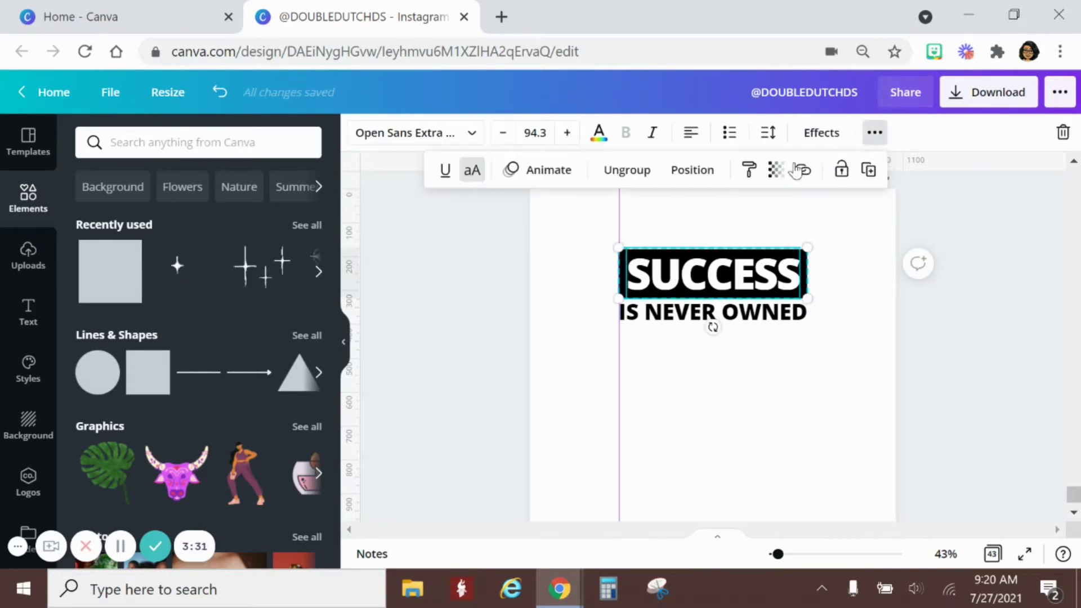
click(643, 170)
click(674, 357)
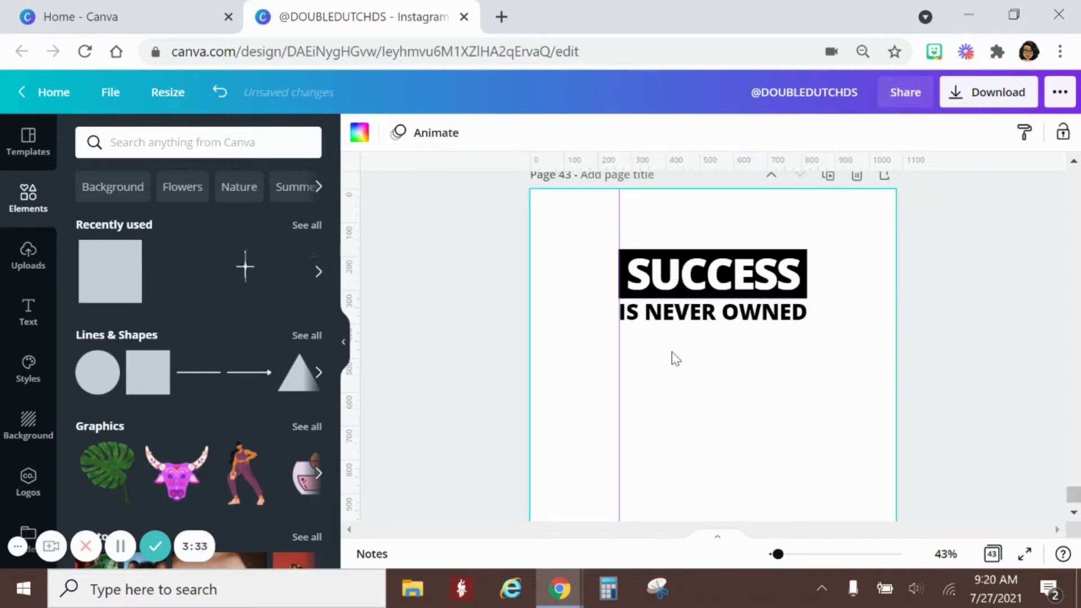
click(627, 265)
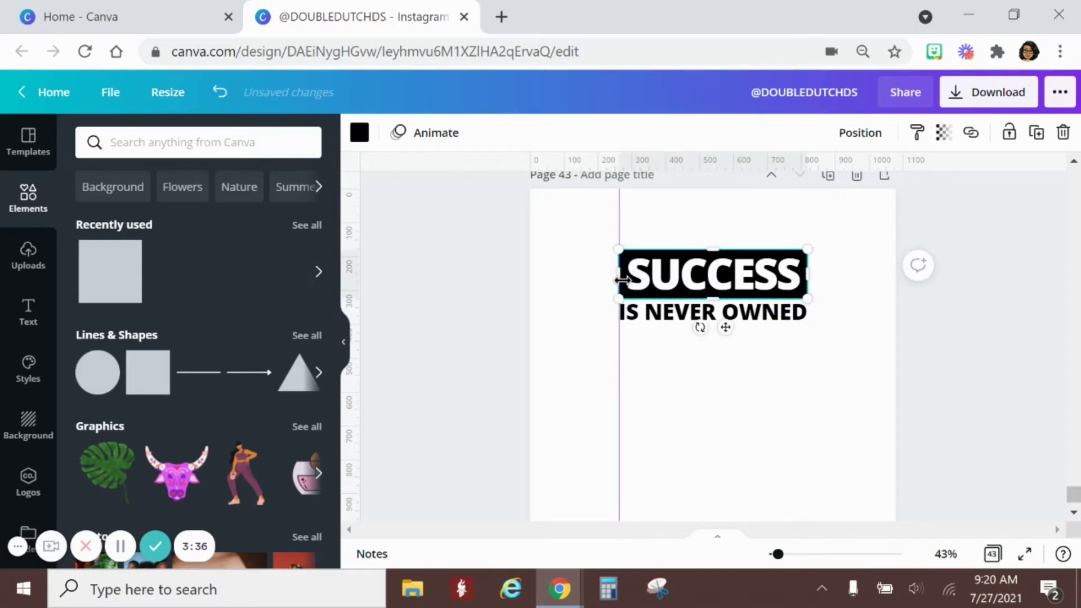
drag(626, 278, 619, 273)
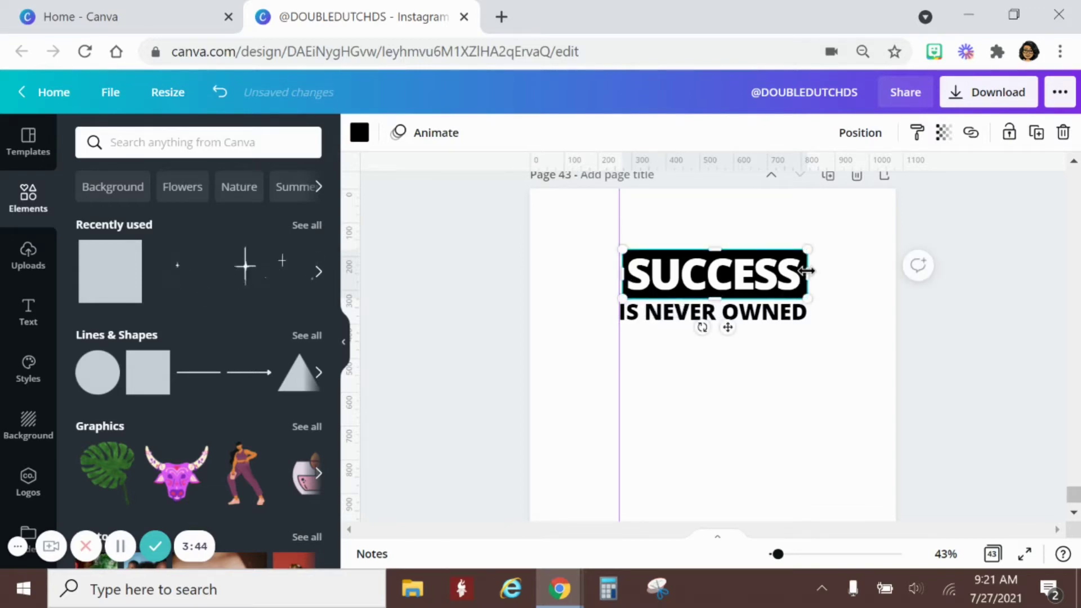
drag(806, 271, 805, 271)
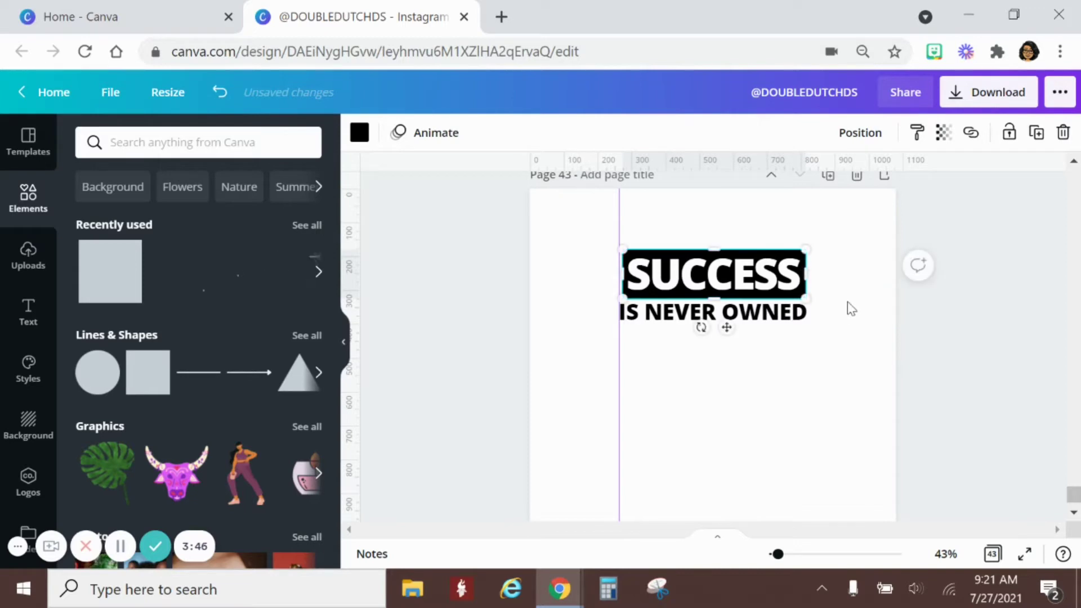
click(839, 310)
Regroup SUCCESS with the black box and snap the group to the 262 px guide.
click(756, 260)
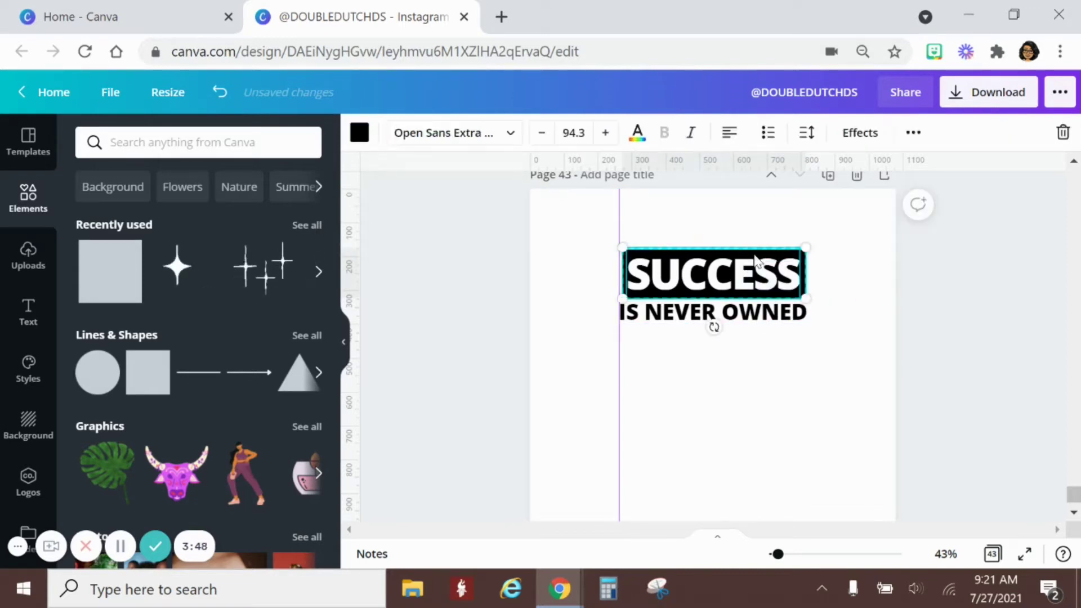
click(913, 133)
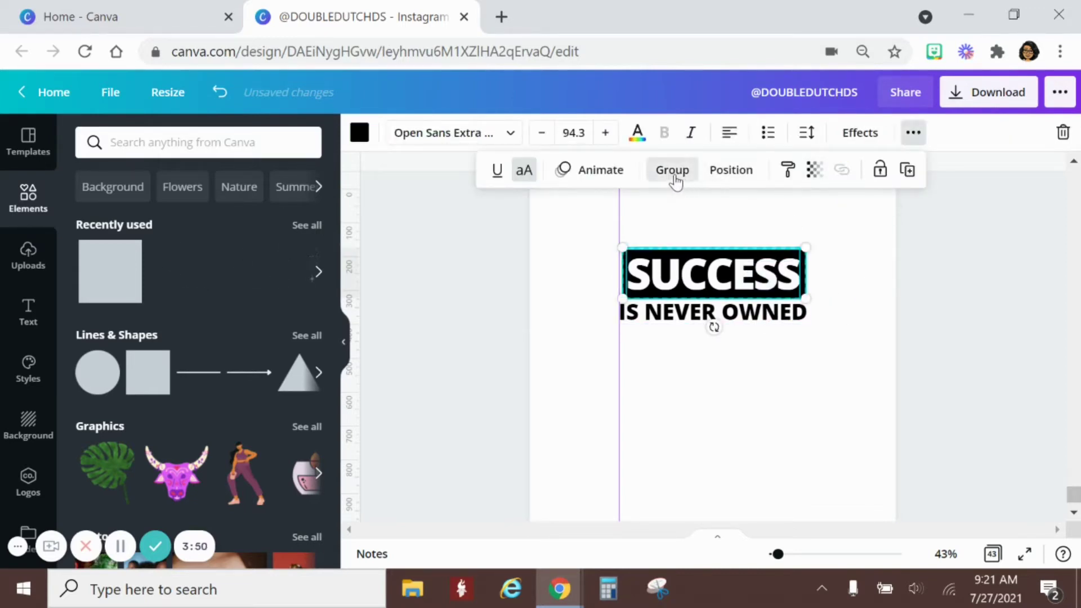
click(673, 170)
drag(623, 241, 620, 239)
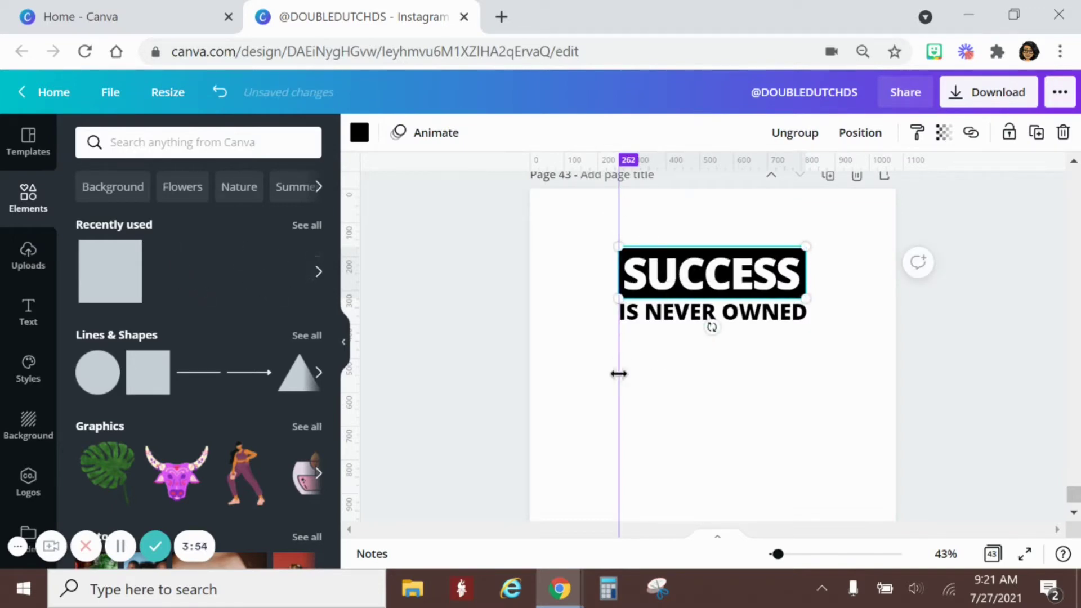
click(665, 369)
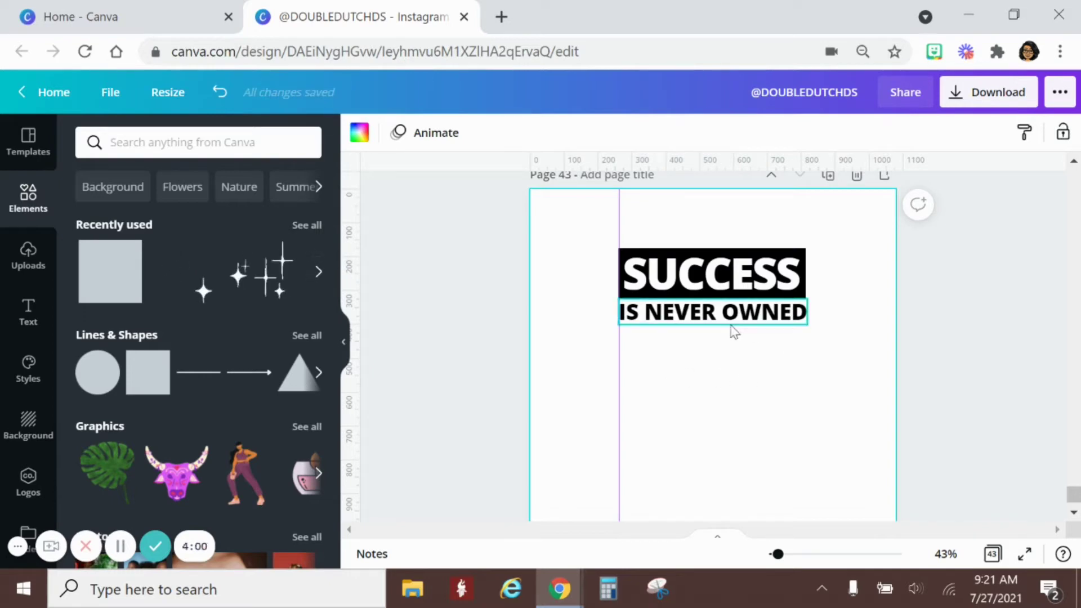
Duplicate IS NEVER OWNED below itself, change the copy to IT IS, and enlarge it.
click(746, 311)
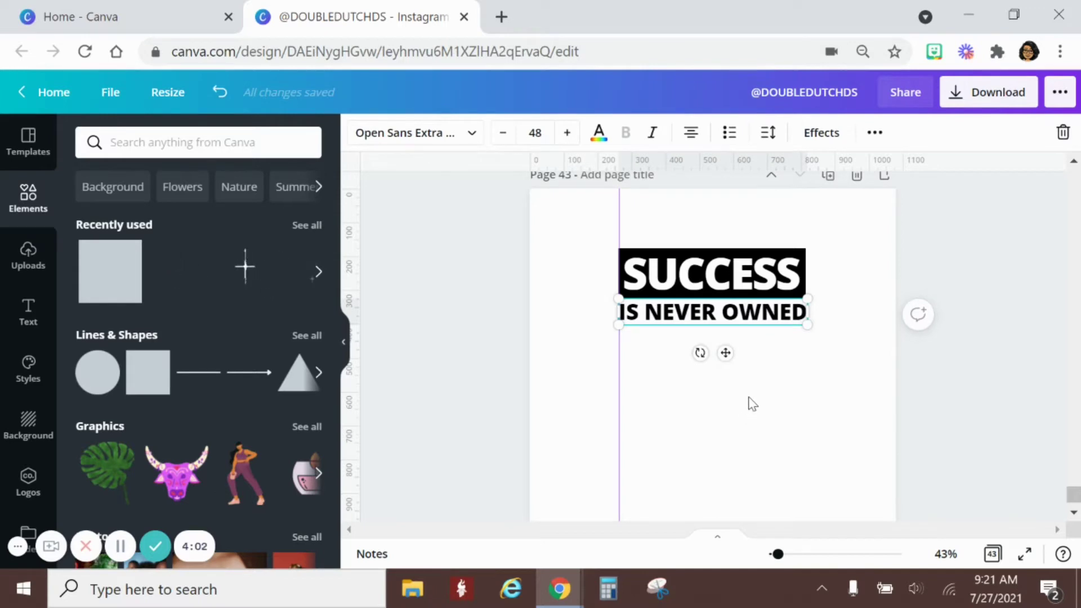
key(ctrl+d)
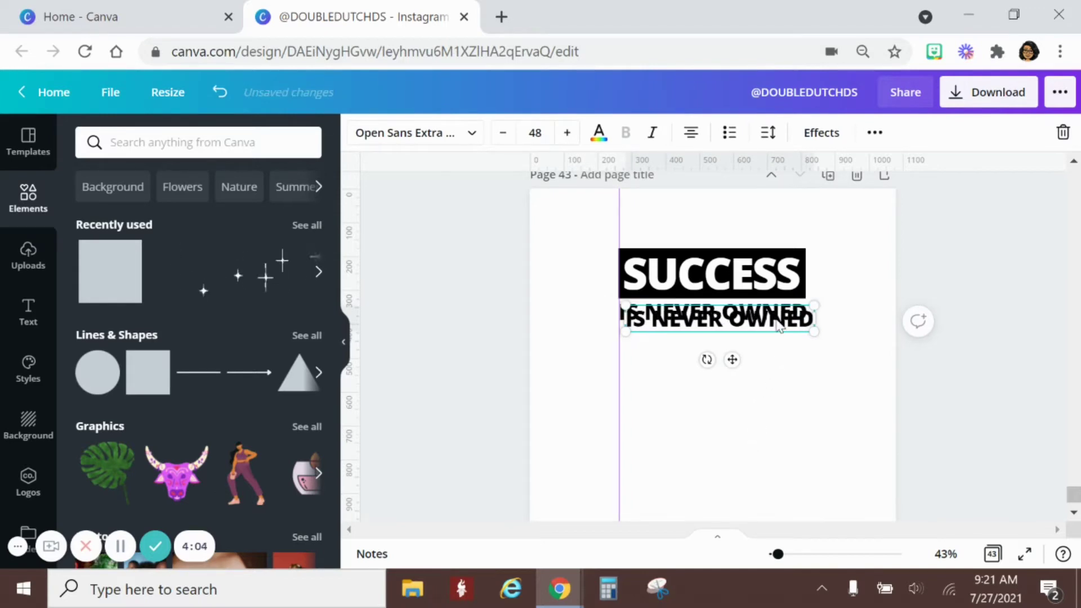
mouse_move(779, 326)
mouse_down()
mouse_move(780, 352)
mouse_move(772, 333)
mouse_up()
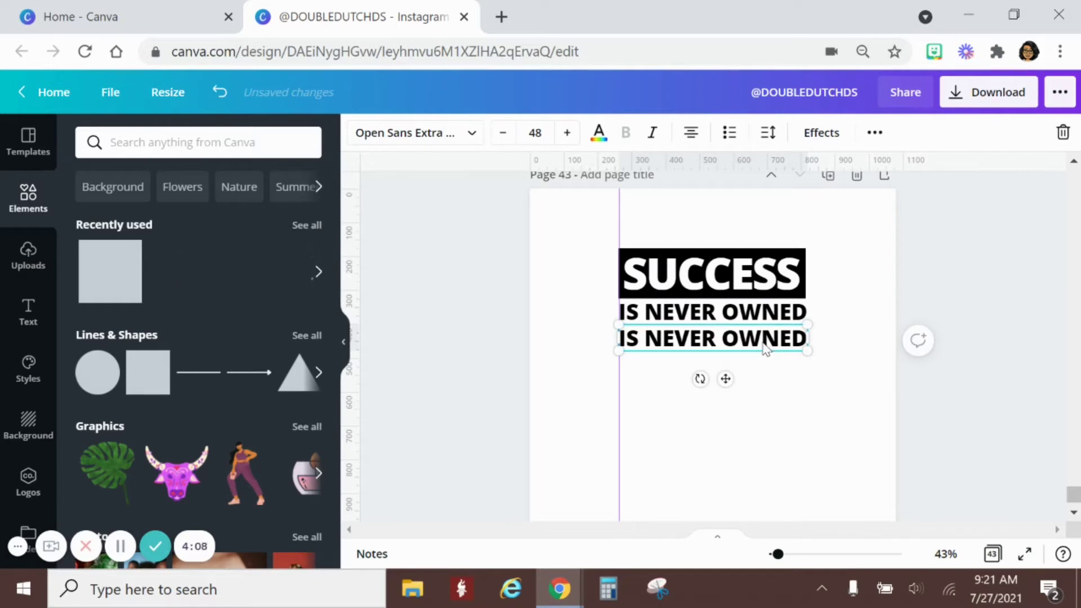
double_click(764, 342)
triple_click(764, 343)
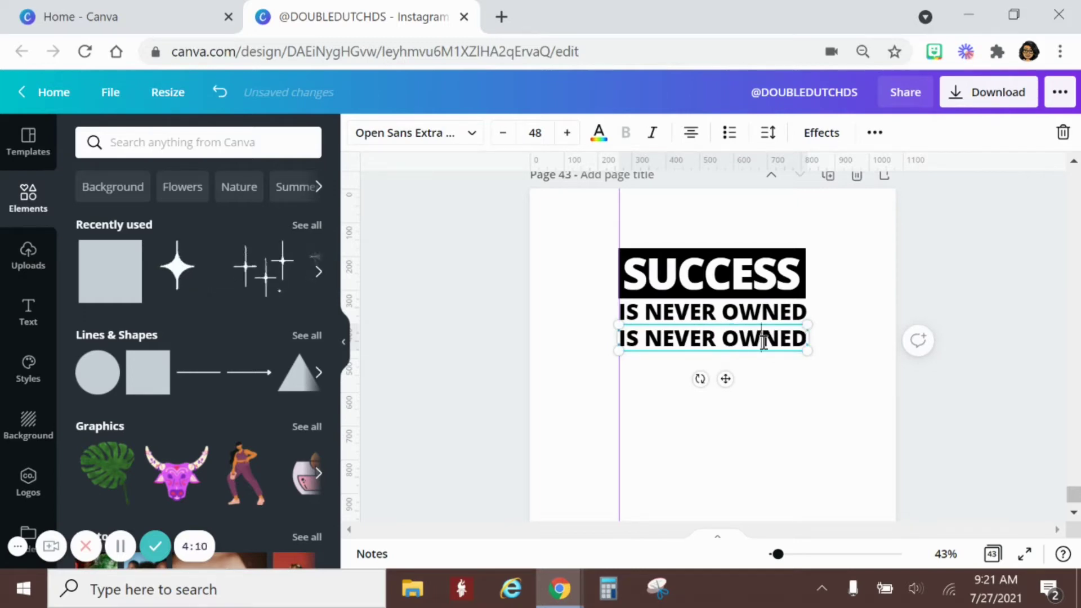
text(IT IS)
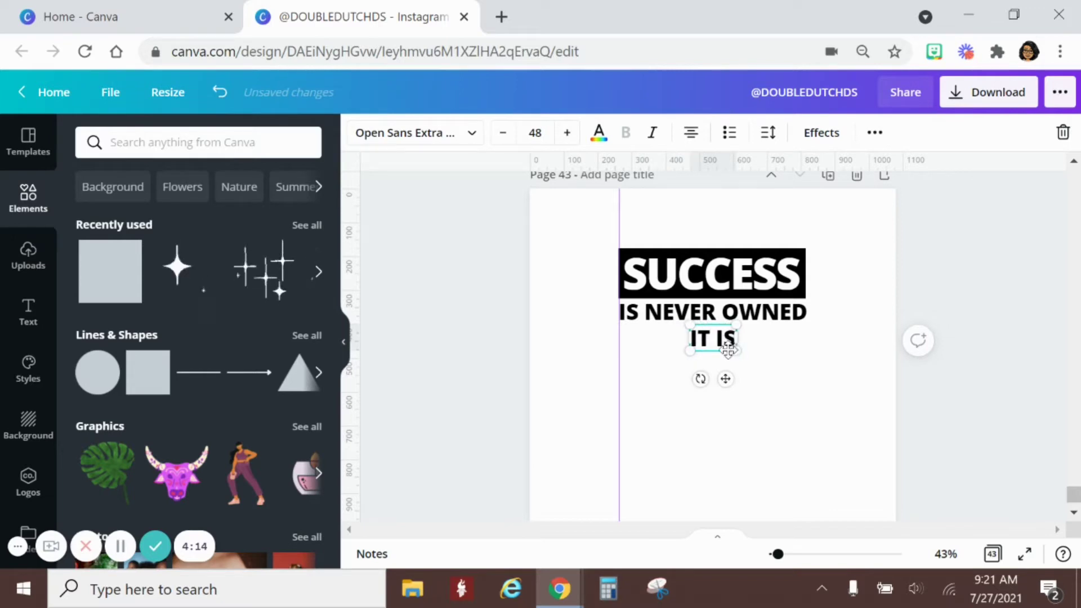
drag(736, 350, 671, 360)
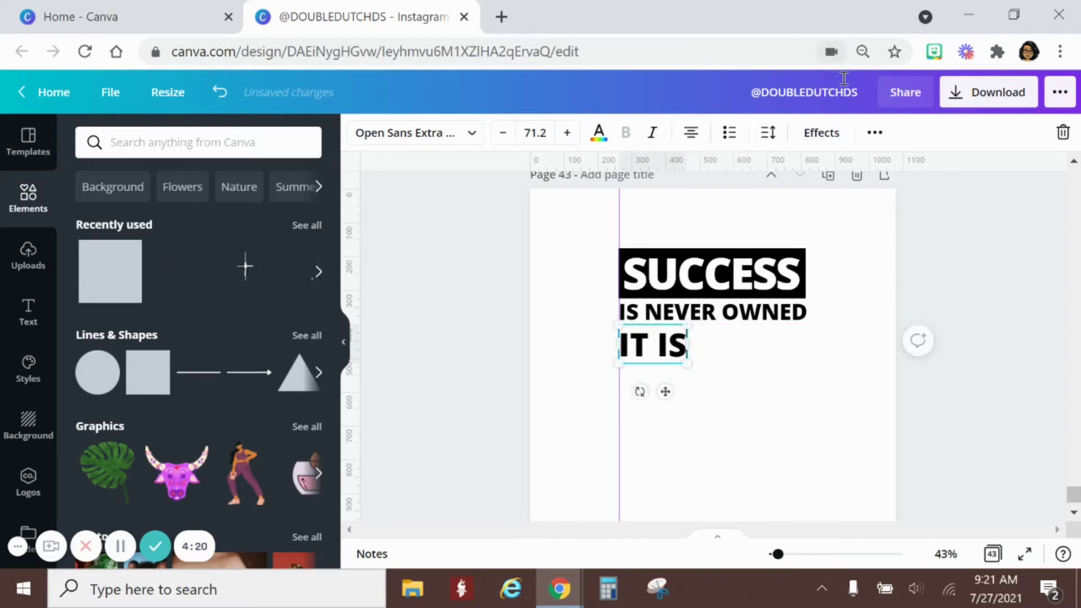
Adjust IT IS letter spacing, align it left to the guide, and enlarge it to 79.8.
click(874, 132)
click(766, 133)
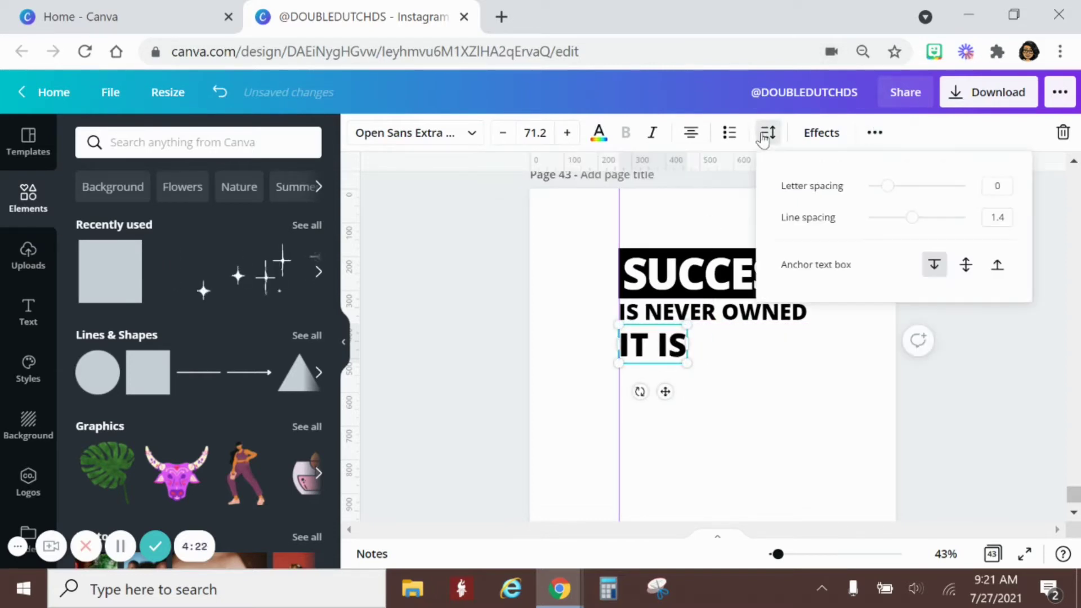
drag(887, 186, 884, 186)
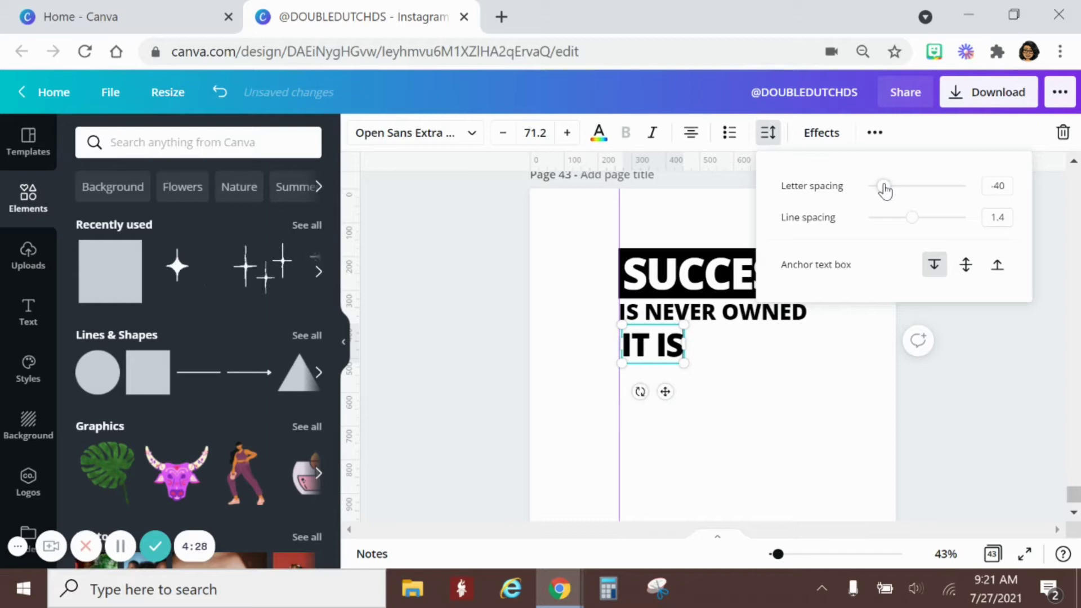
click(732, 372)
drag(673, 363, 667, 352)
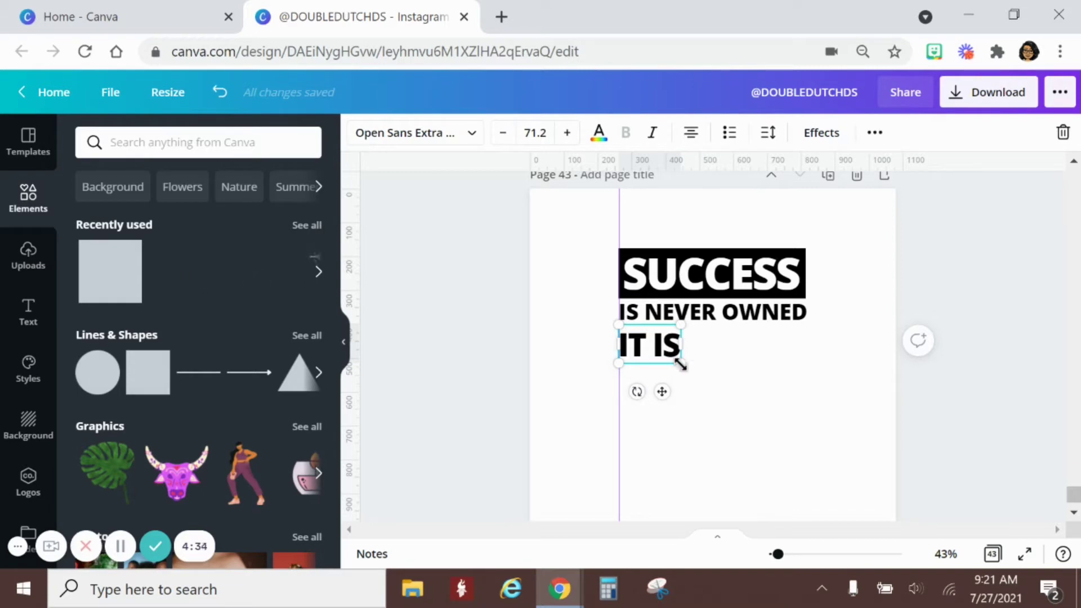
drag(681, 363, 724, 349)
Duplicate IT IS, change the copy to RENTED, and move it beside IT IS.
key(ctrl+d)
click(740, 350)
triple_click(730, 348)
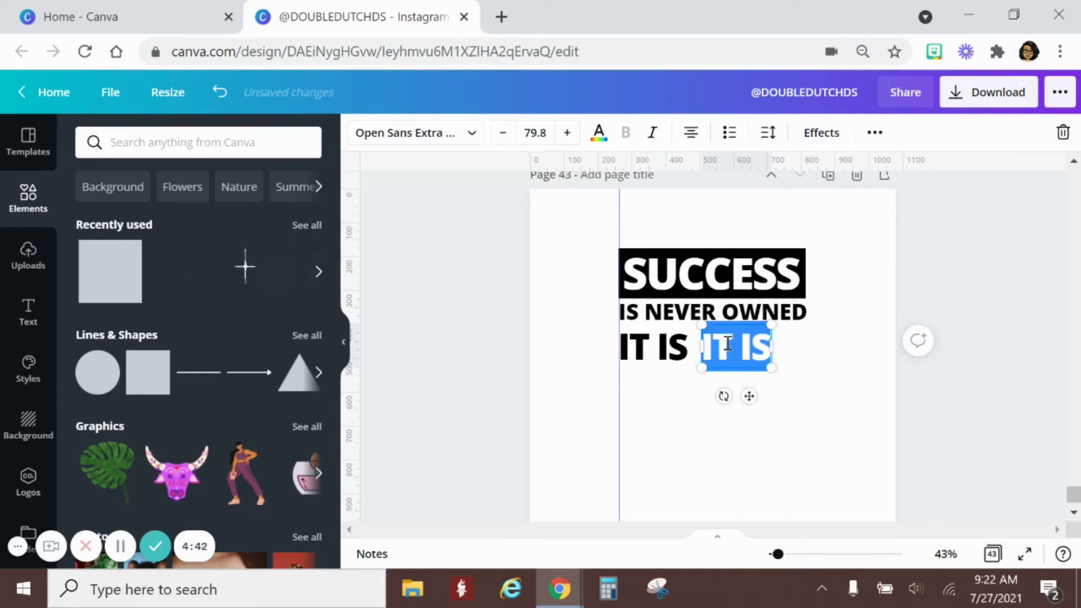
text(RENTED)
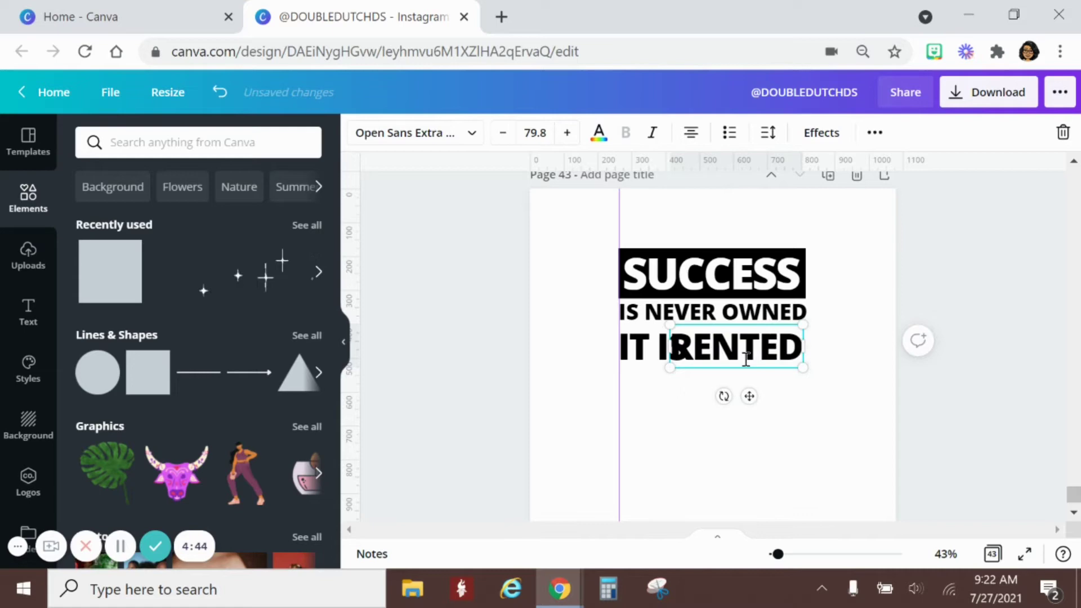
drag(746, 360, 767, 365)
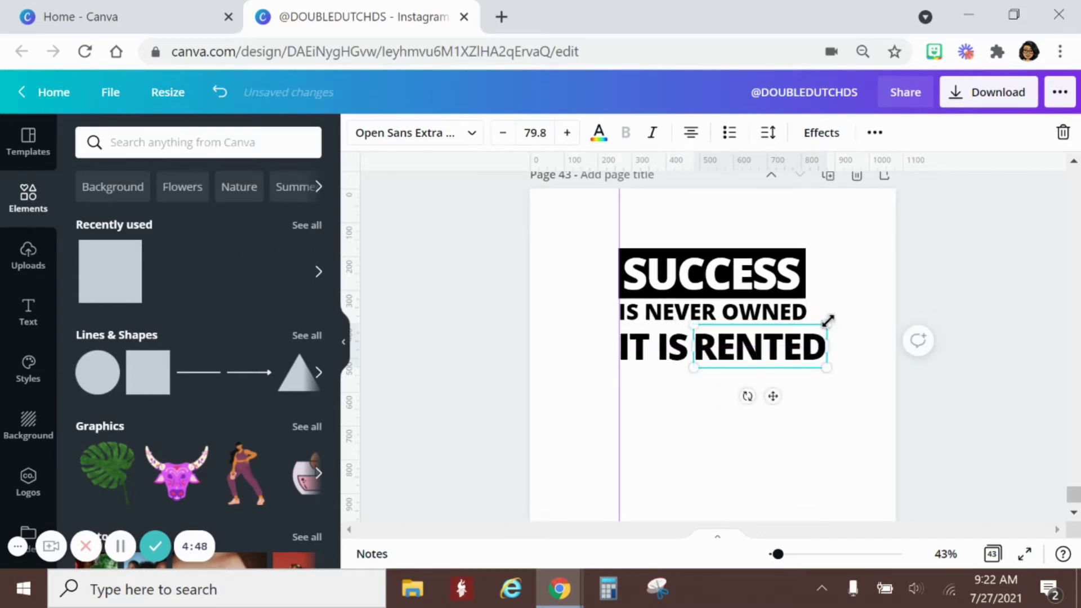
Resize RENTED to 72.8 and rebalance IT IS so the line matches the width above.
click(805, 313)
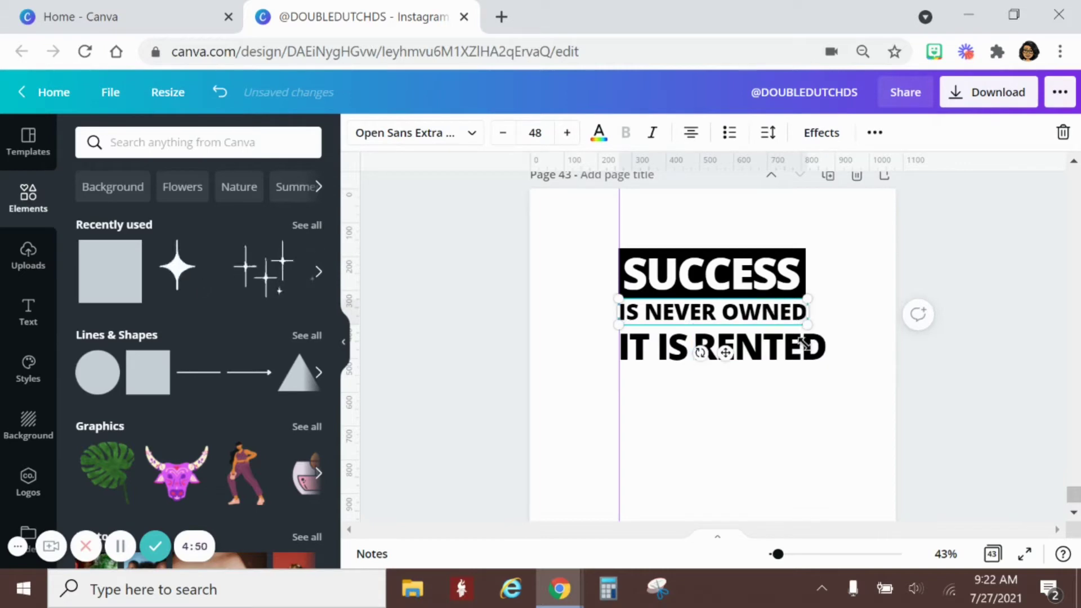
mouse_move(804, 343)
mouse_down()
mouse_move(827, 337)
mouse_move(825, 321)
mouse_move(813, 324)
mouse_up()
drag(764, 353, 756, 352)
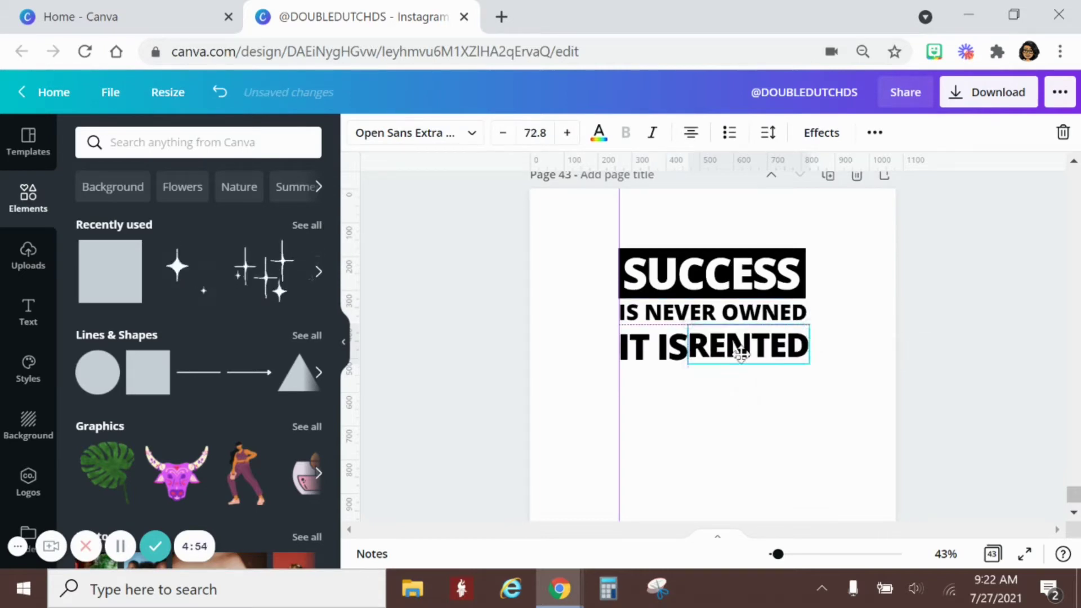
click(652, 356)
drag(688, 329, 644, 350)
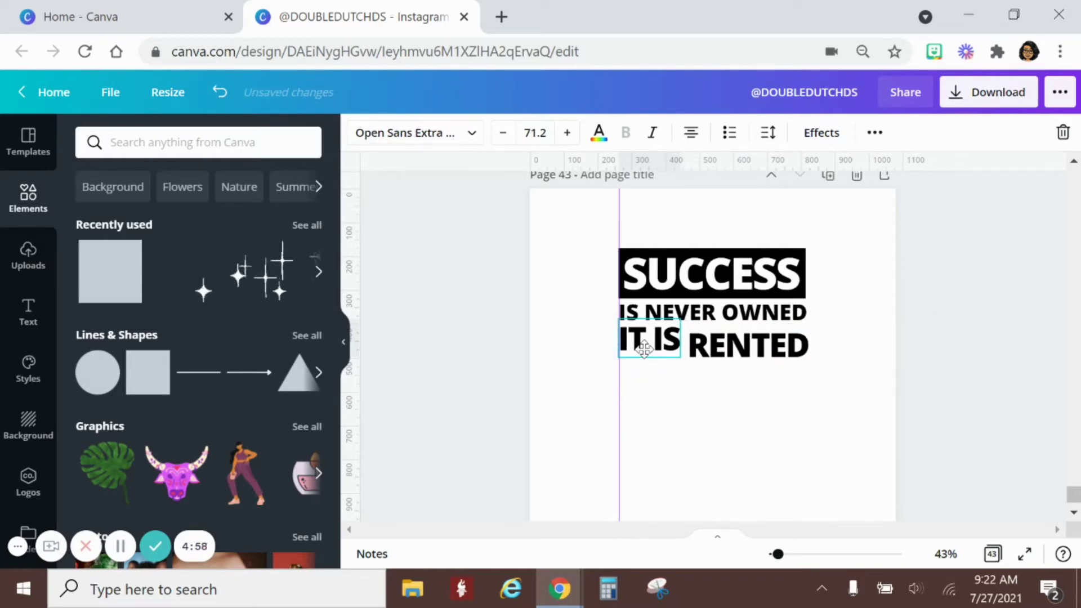
click(734, 355)
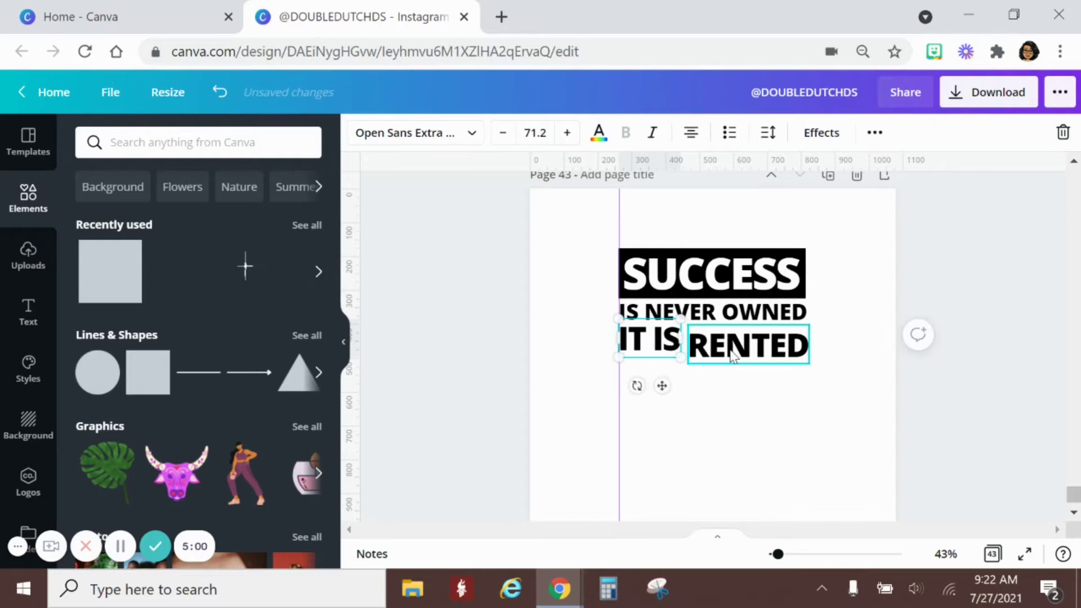
drag(734, 355, 730, 344)
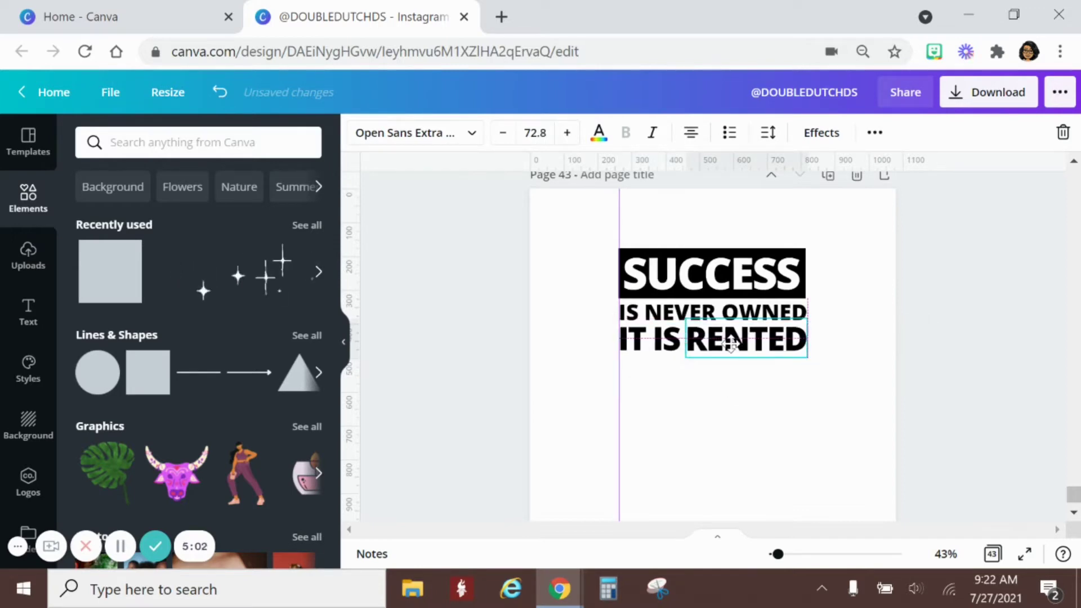
click(644, 346)
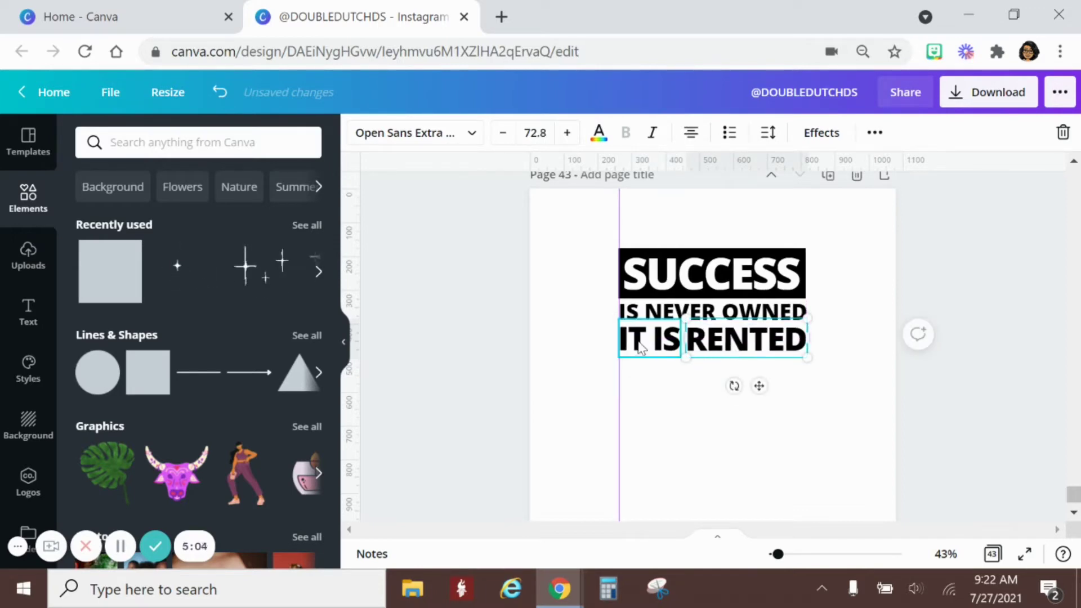
drag(643, 345, 641, 342)
click(754, 373)
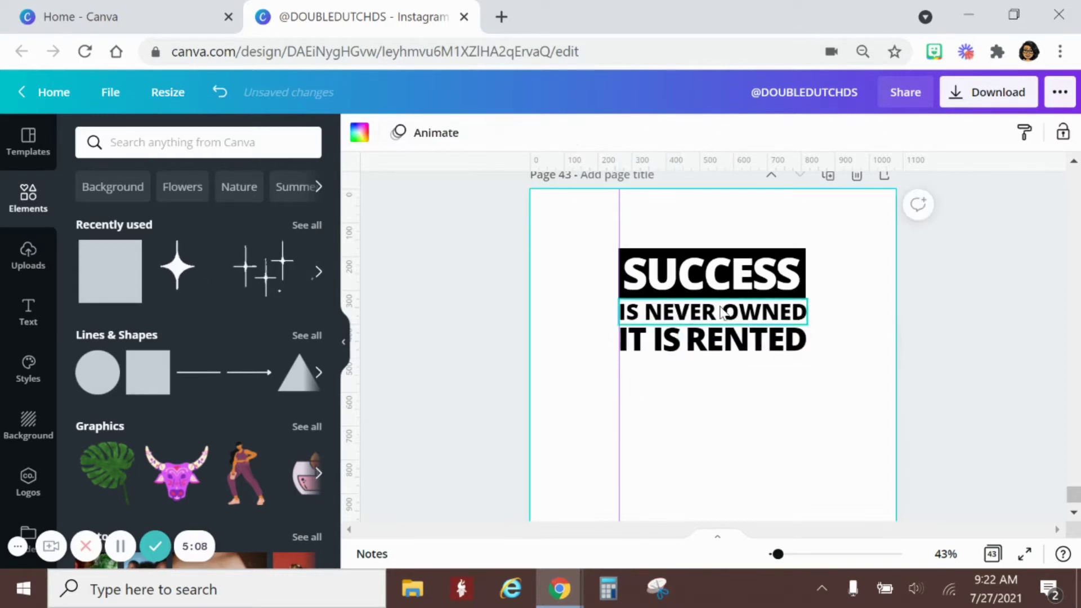
click(769, 348)
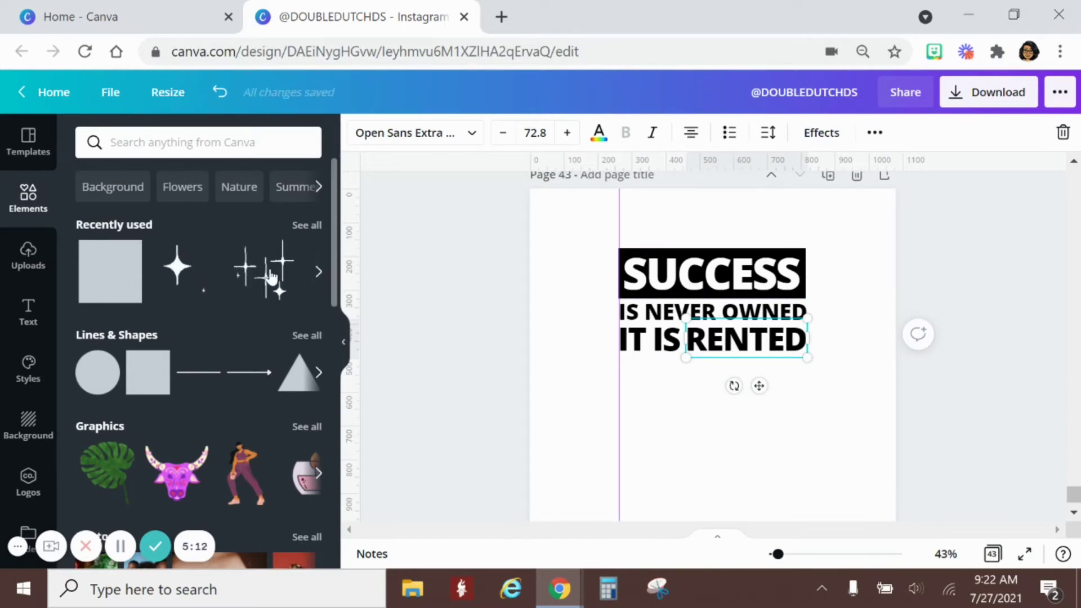
Add a plain square and resize it into a grey box fitted around RENTED.
click(112, 273)
drag(705, 267, 765, 343)
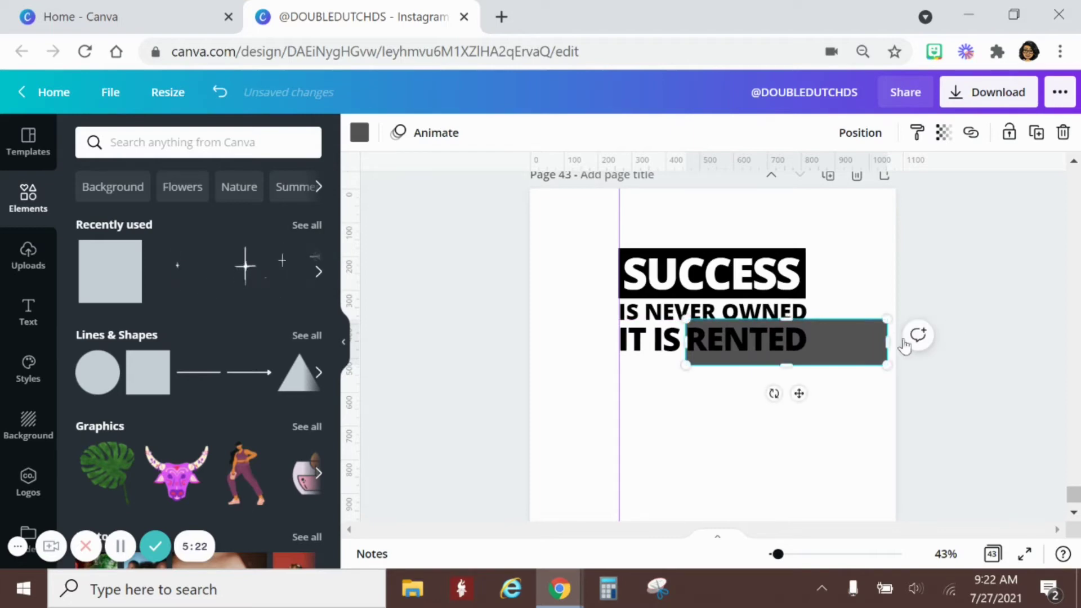
drag(886, 341, 754, 354)
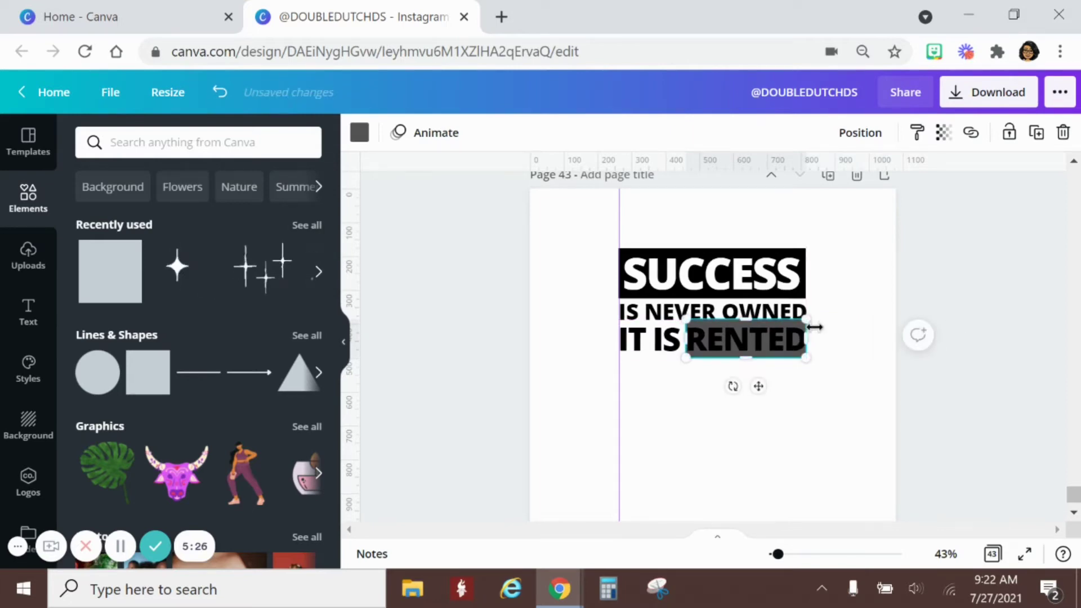
mouse_move(811, 337)
mouse_down()
mouse_move(856, 331)
mouse_move(809, 332)
mouse_up()
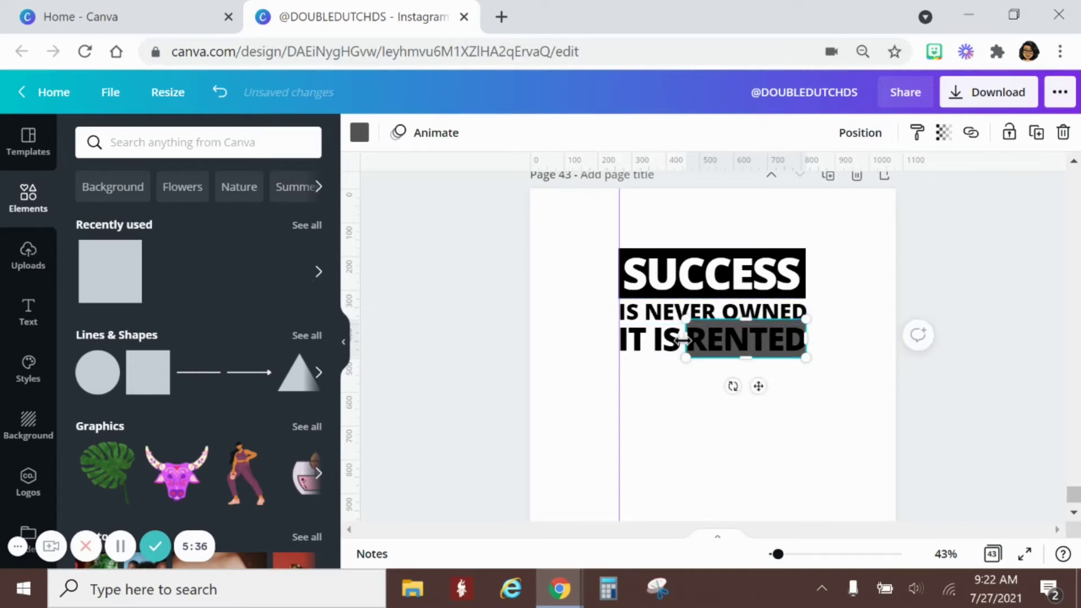
drag(679, 340, 678, 341)
Shrink RENTED to size 71.2 and shift the grey box to frame it.
click(734, 336)
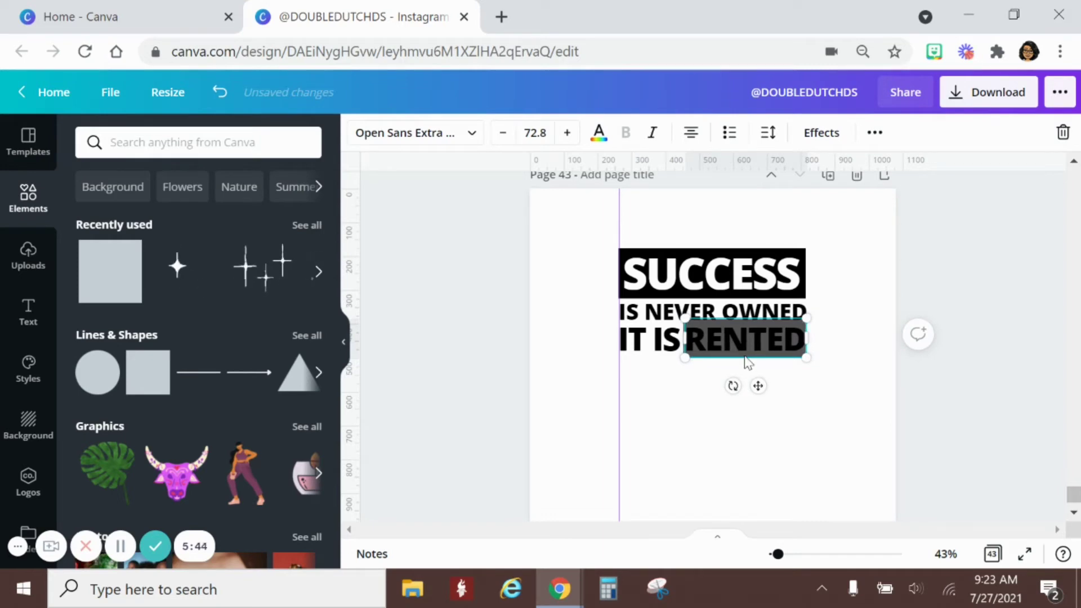
click(820, 434)
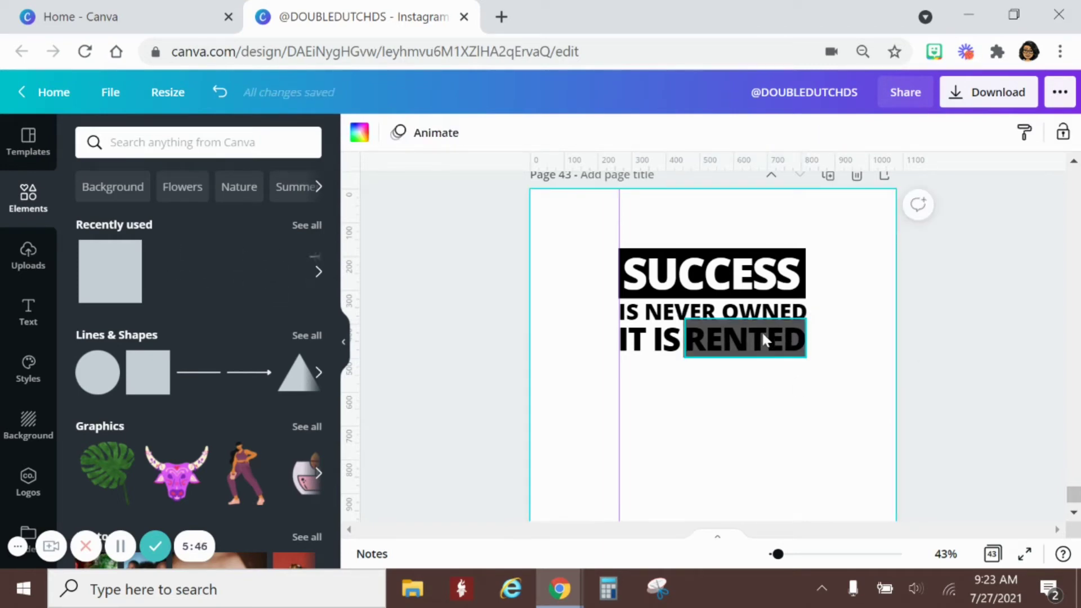
click(671, 348)
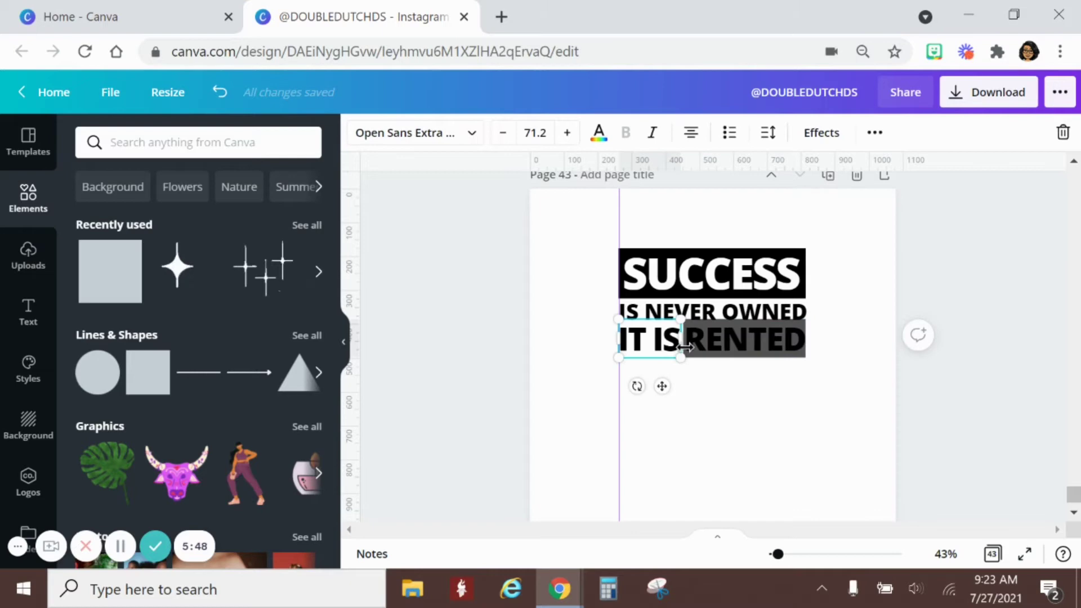
click(716, 356)
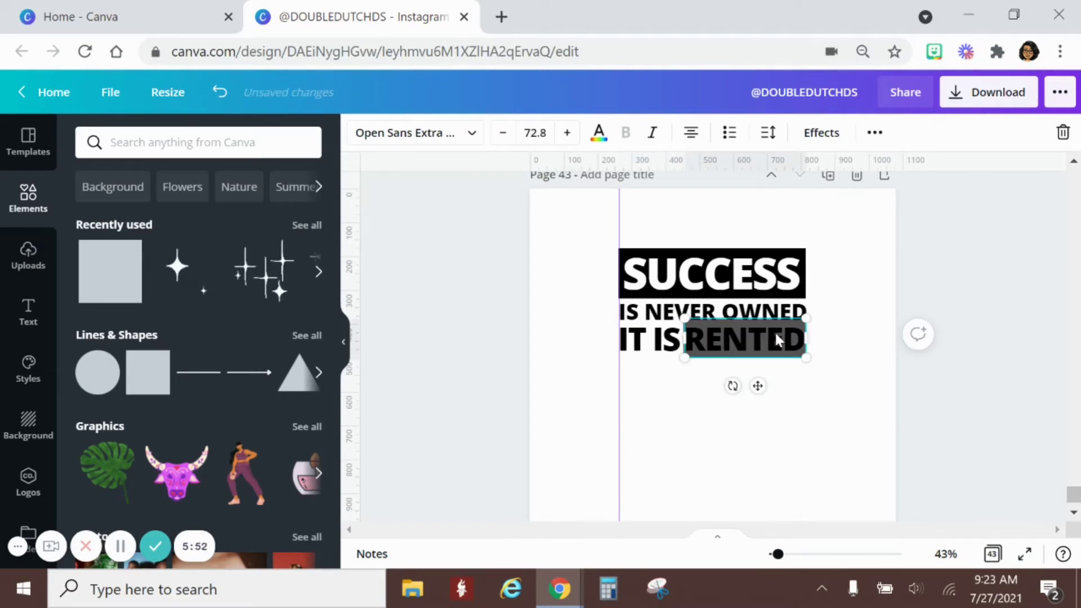
click(787, 510)
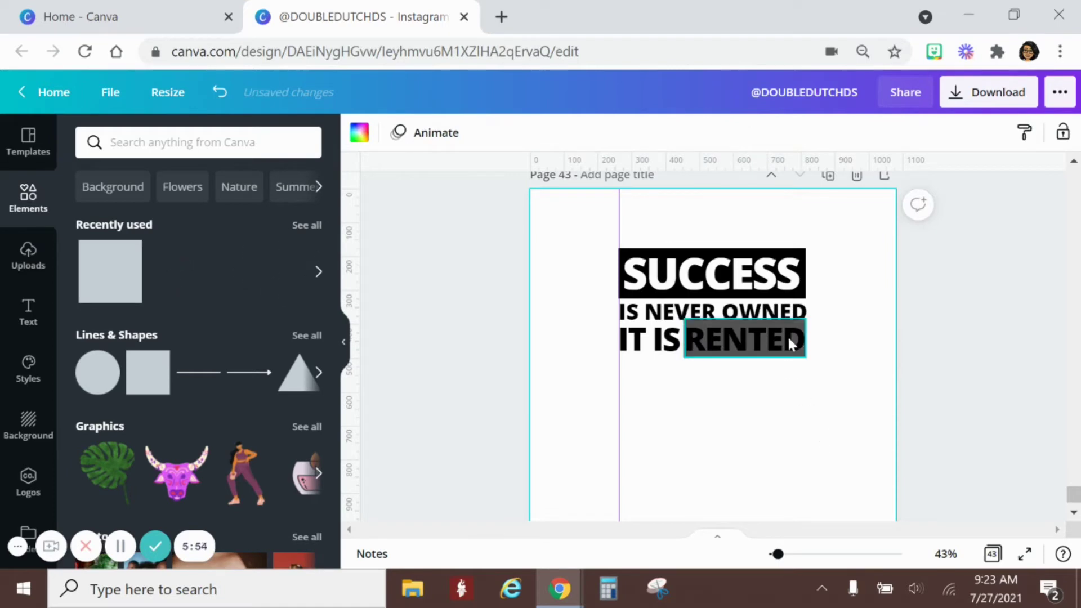
click(779, 352)
mouse_move(806, 319)
mouse_down()
mouse_move(791, 327)
mouse_move(805, 324)
mouse_up()
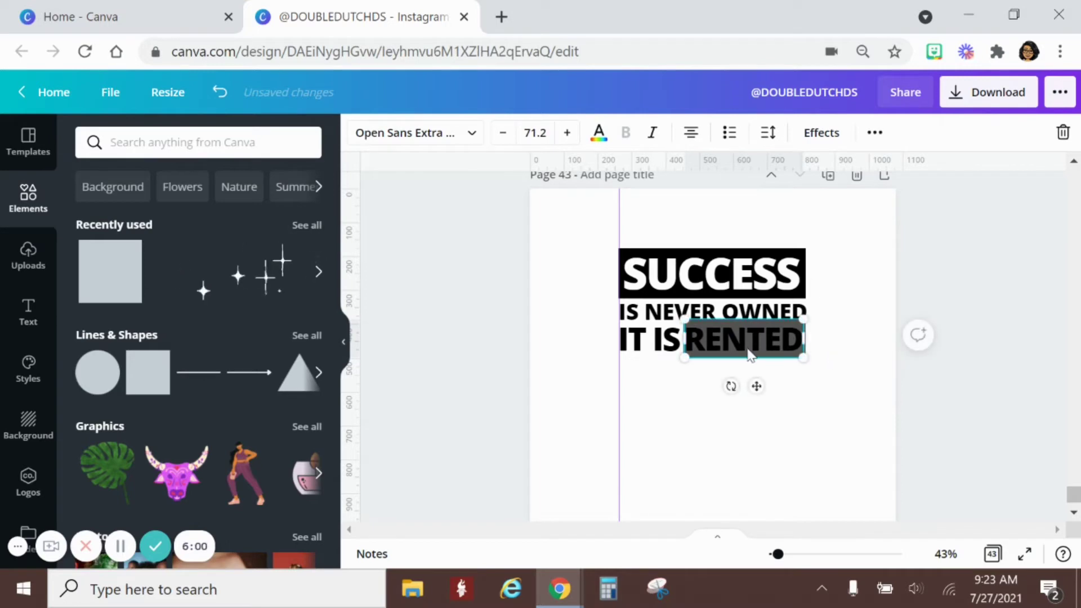
click(749, 354)
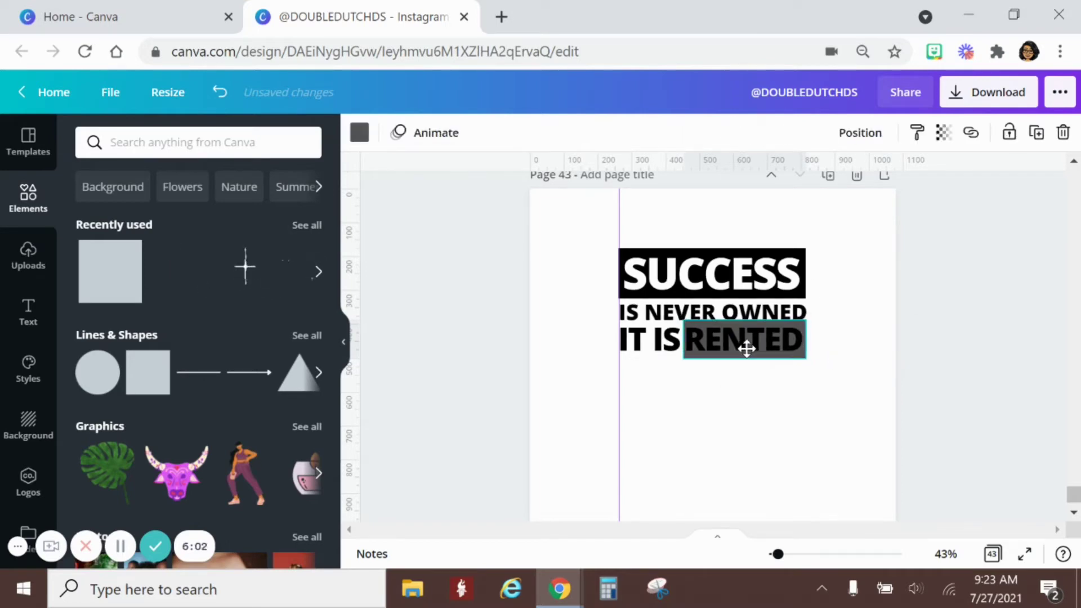
drag(747, 349, 753, 346)
click(795, 418)
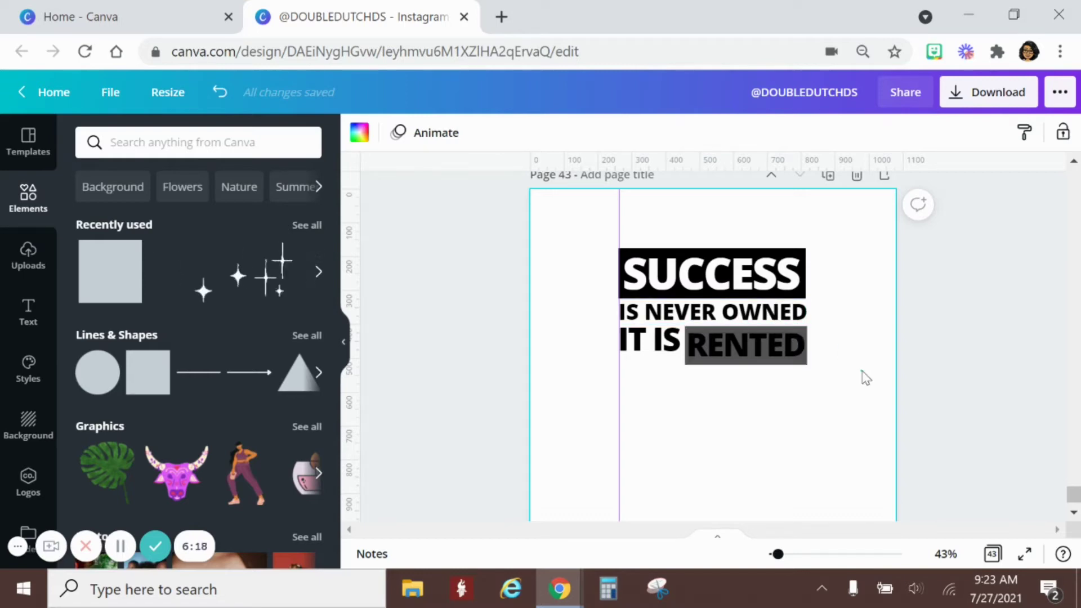
Set the RENTED and IT IS text to font size 72.
click(656, 345)
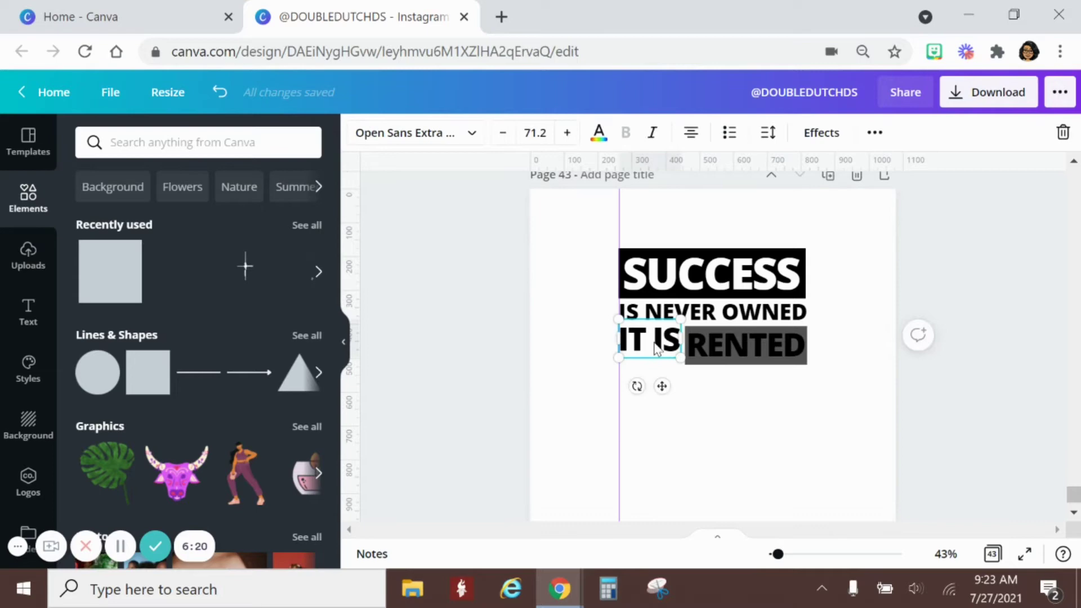
click(711, 348)
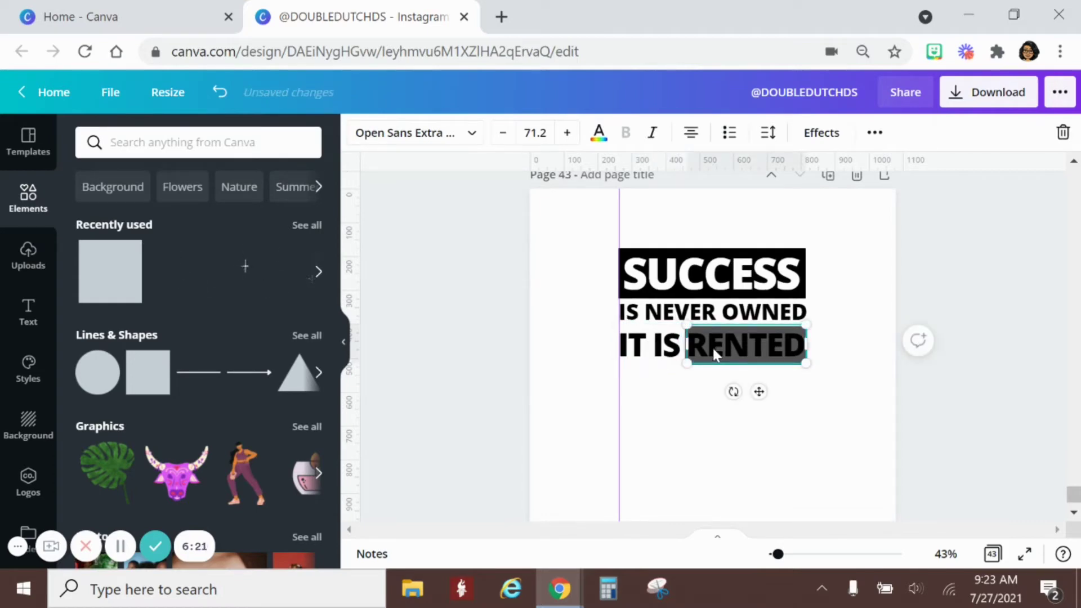
click(545, 135)
key(BackSpace)
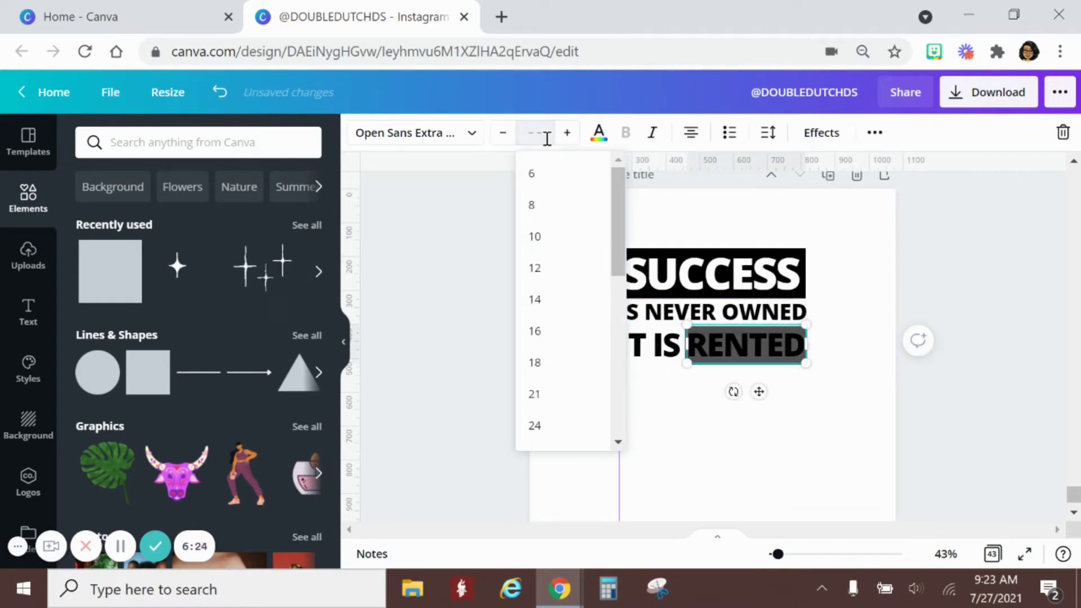
text(72)
key(Return)
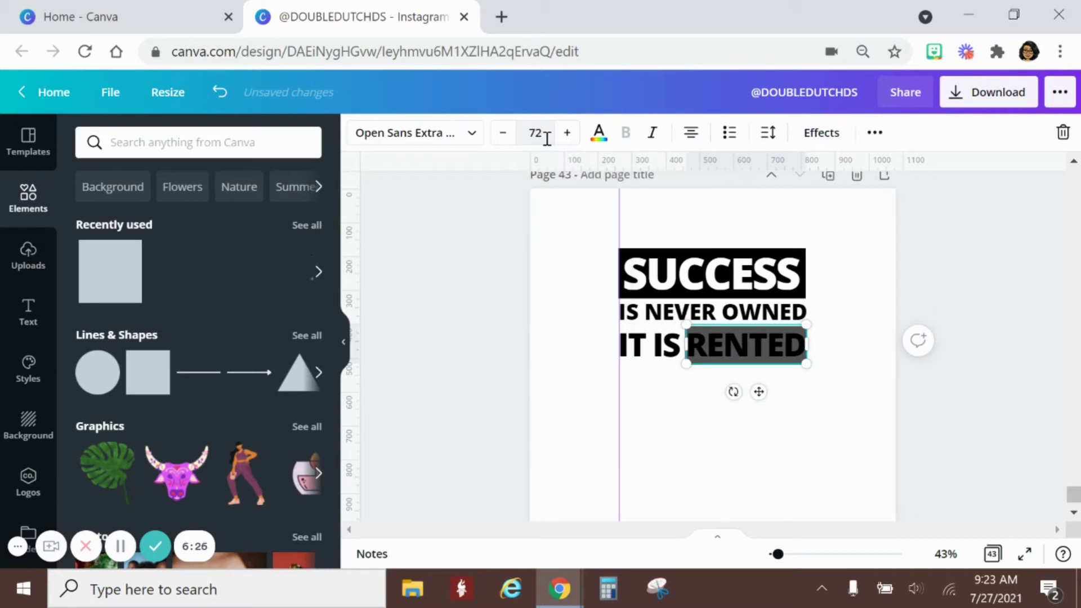
key(Tab)
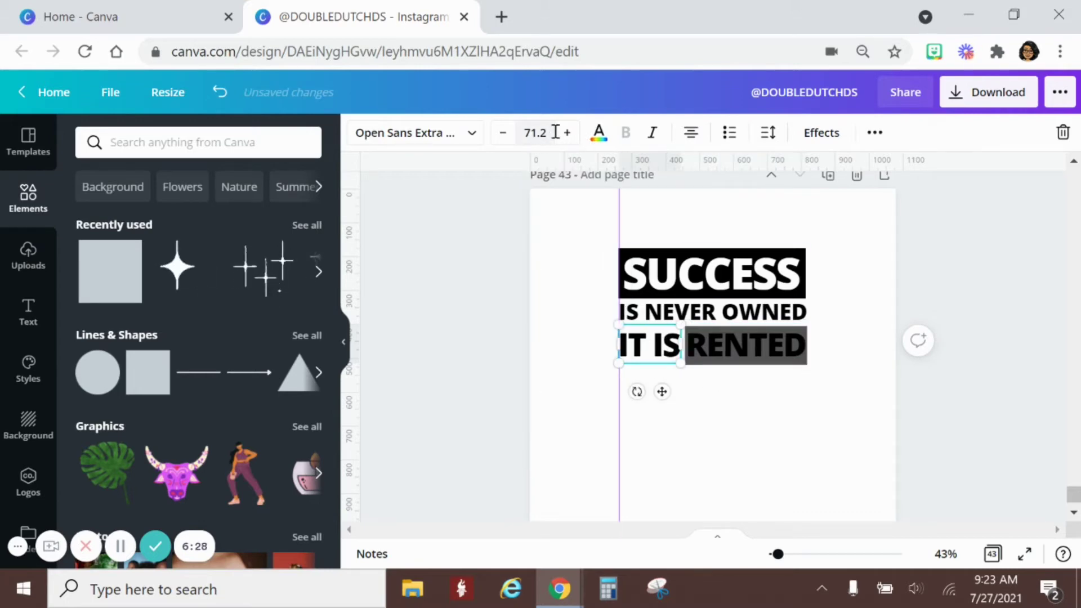
click(555, 132)
text(72)
key(Return)
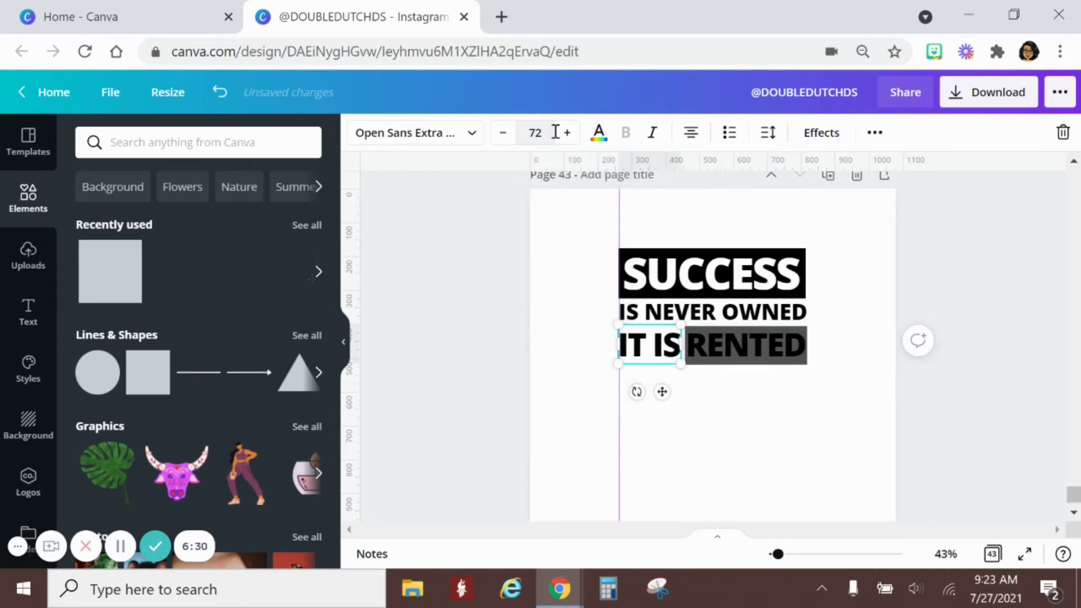
click(744, 428)
Make RENTED white, recolour its box black, and move RENTED back onto the box.
click(752, 343)
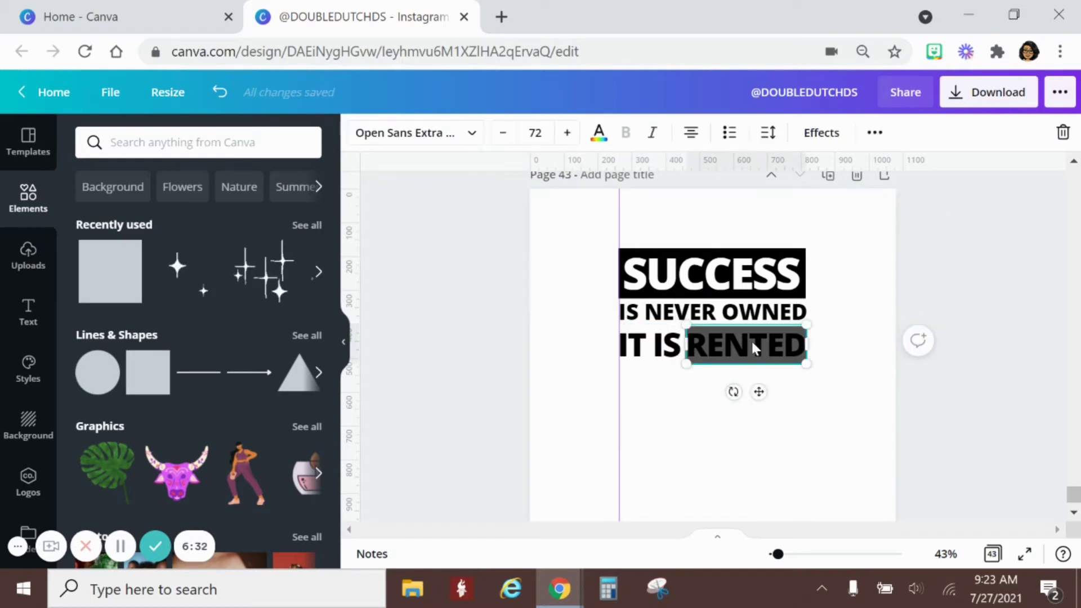
click(599, 133)
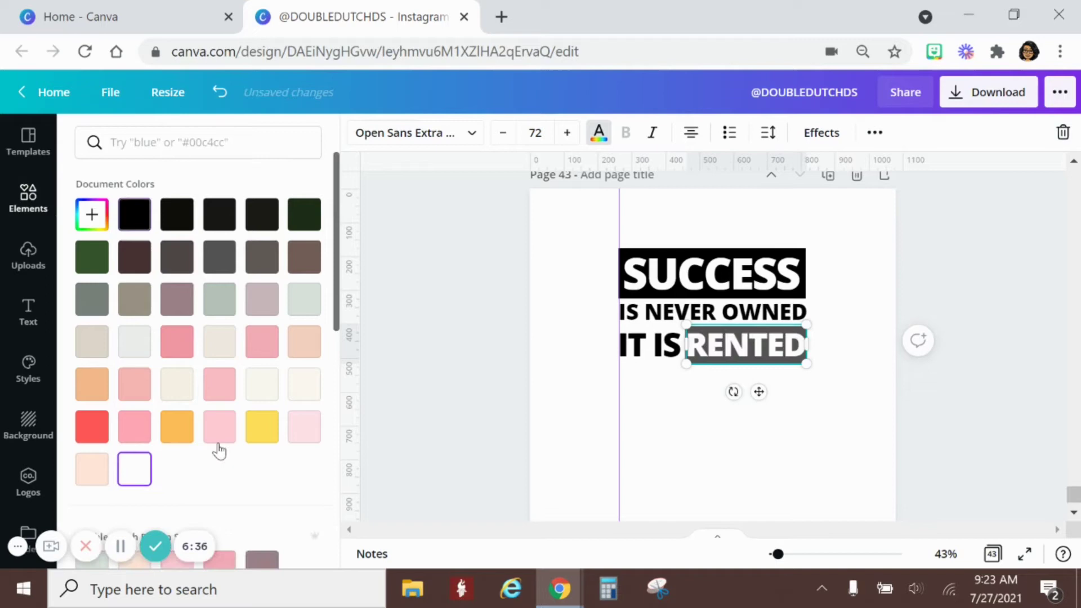
key(BackSpace)
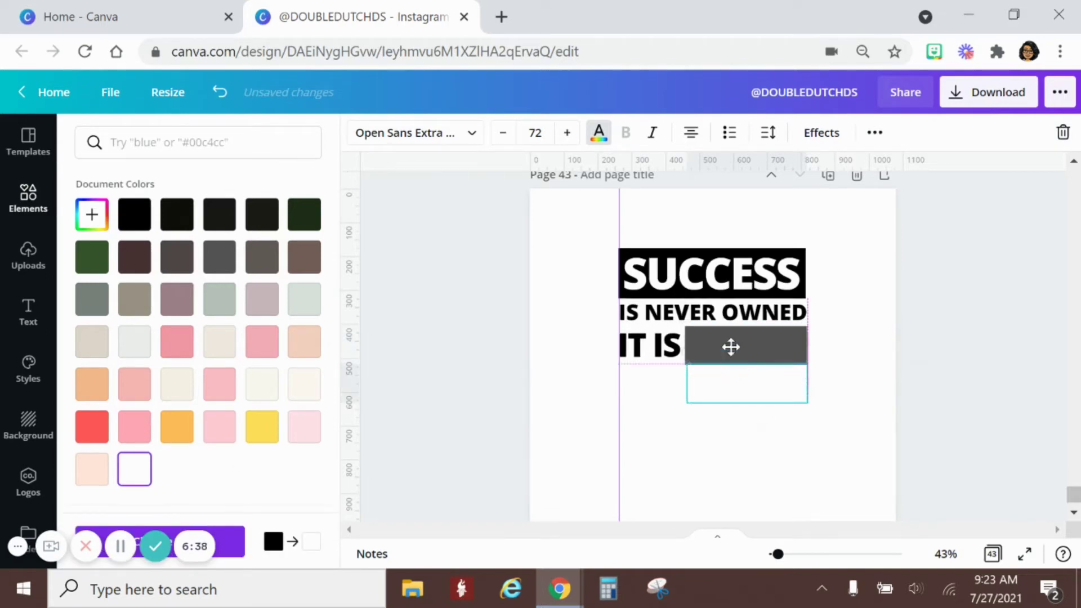
click(732, 343)
click(362, 136)
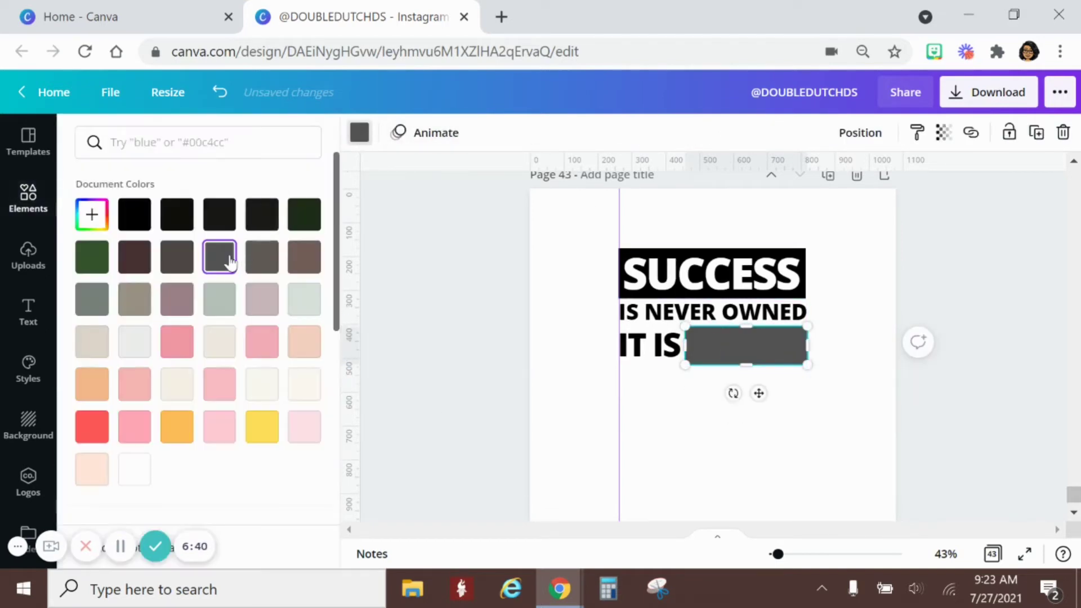
click(133, 225)
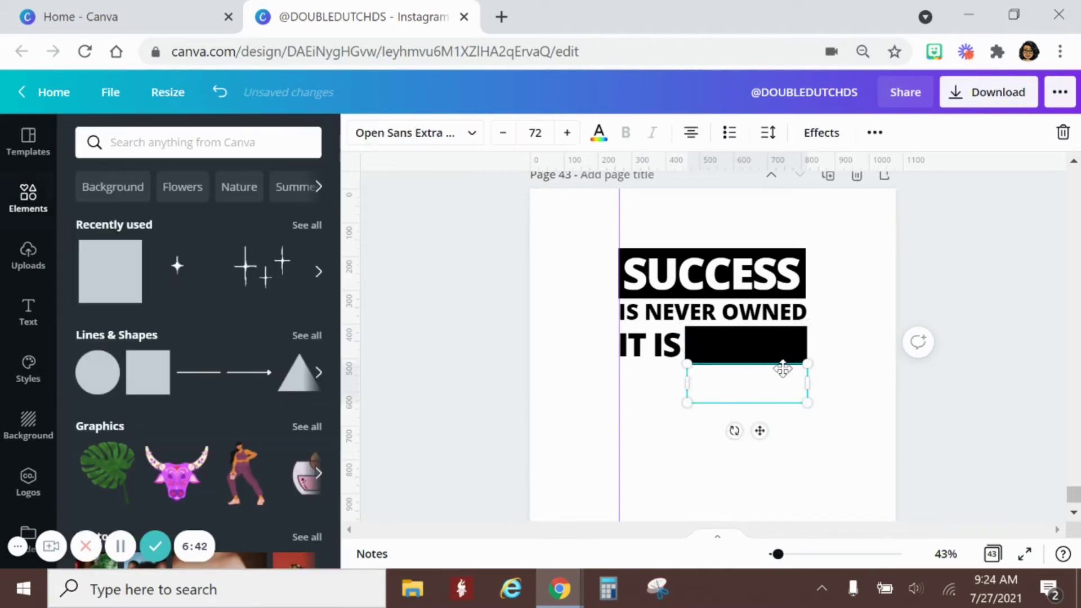
drag(783, 385, 784, 349)
click(794, 403)
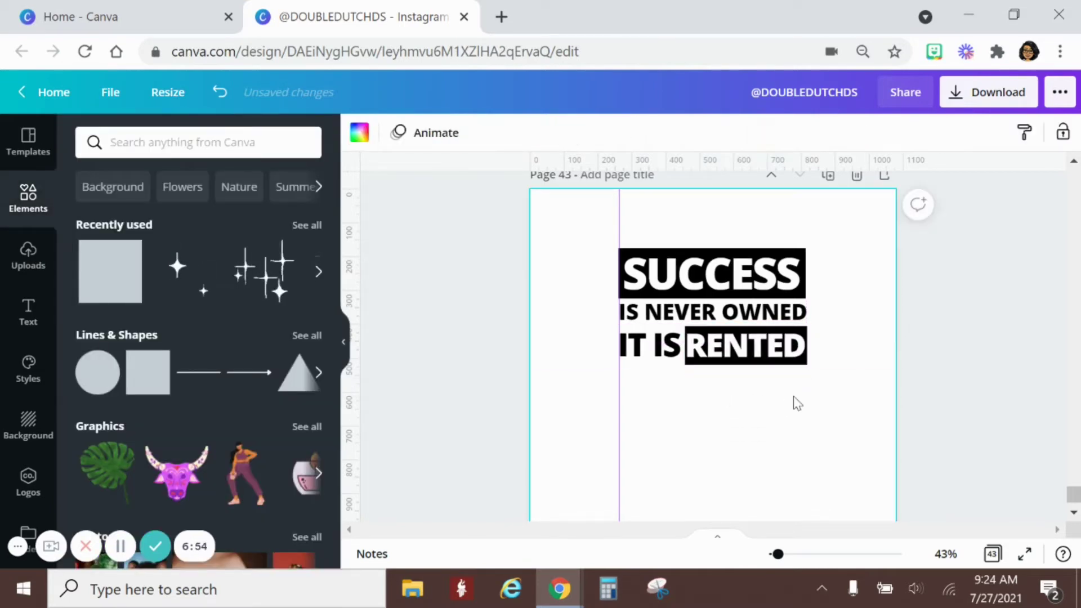
click(771, 349)
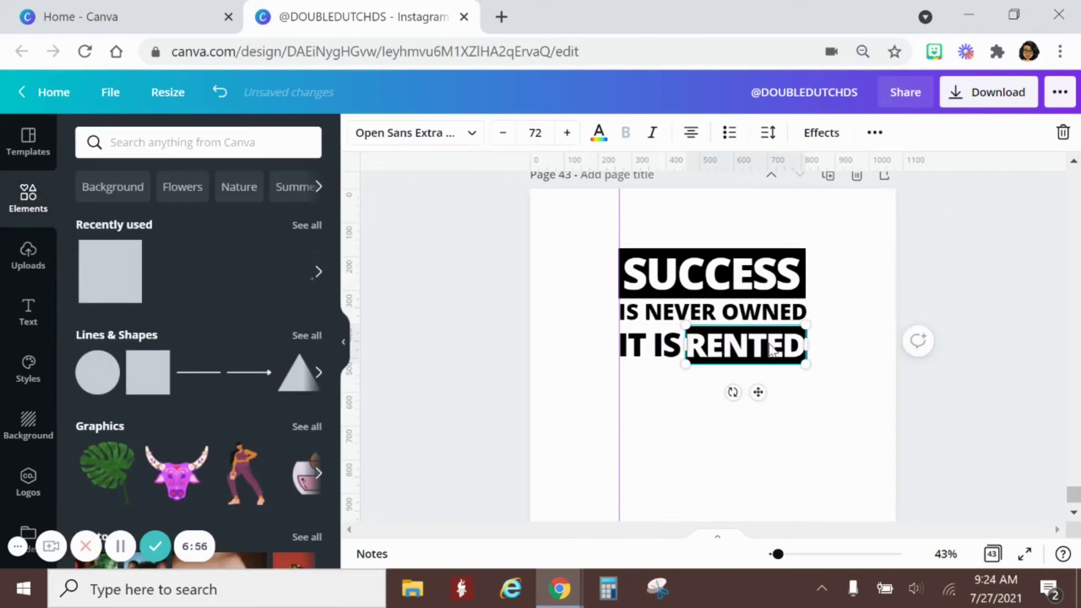
click(802, 432)
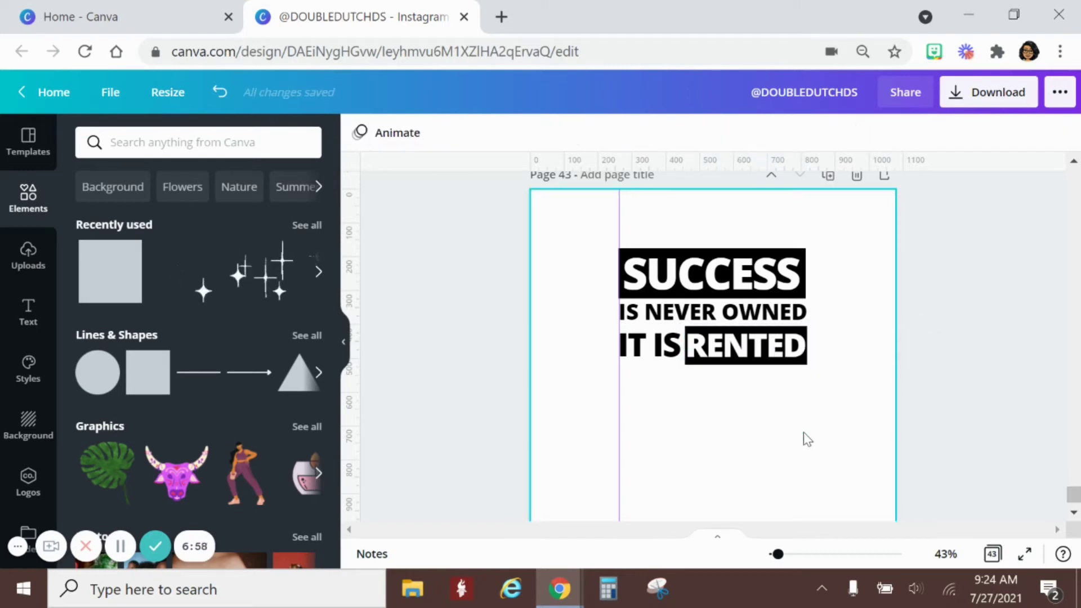
click(675, 352)
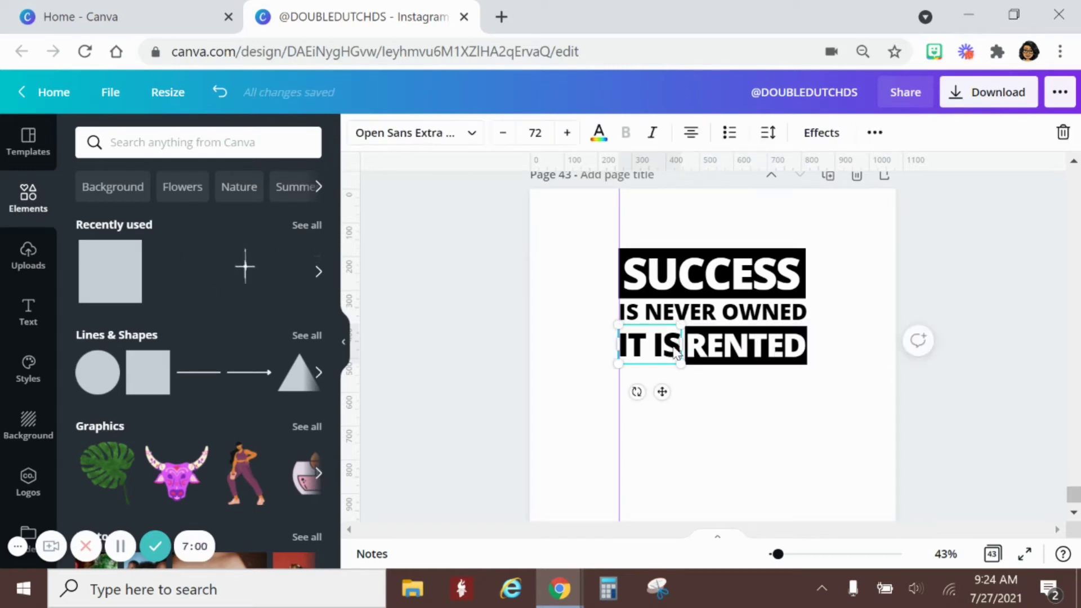
Duplicate IS NEVER OWNED below IT IS RENTED and retype the copy as AND RENT IS DUE.
click(760, 416)
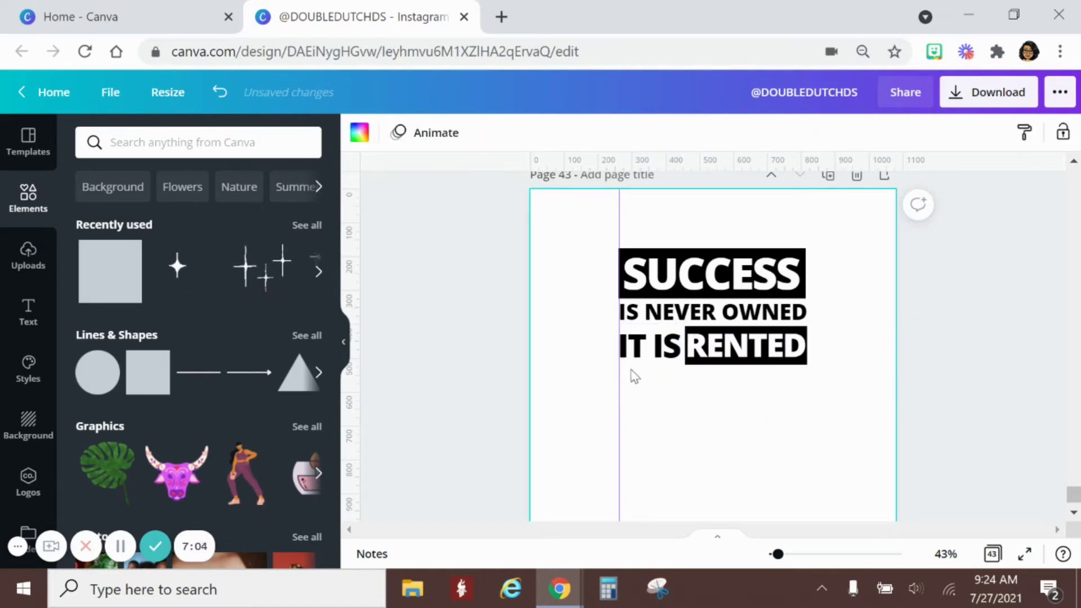
click(708, 309)
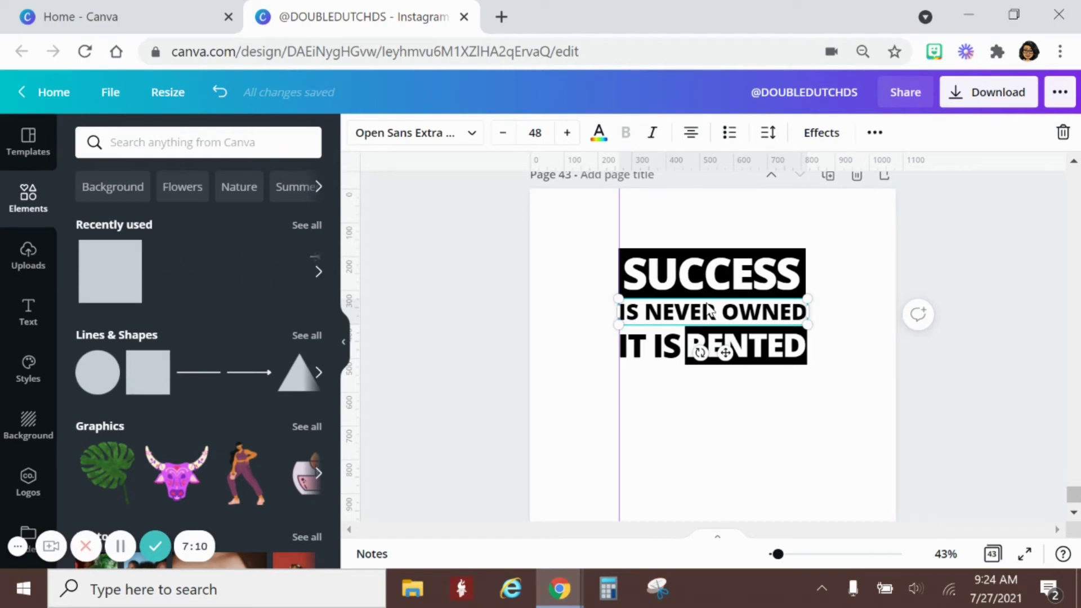
key(ctrl+d)
drag(709, 309, 707, 372)
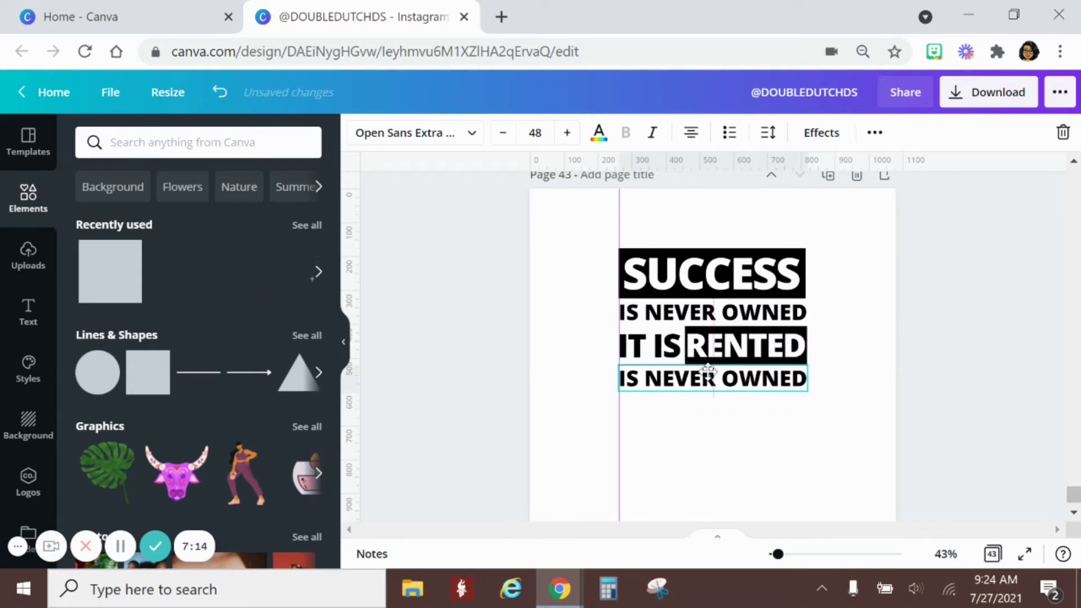
double_click(734, 380)
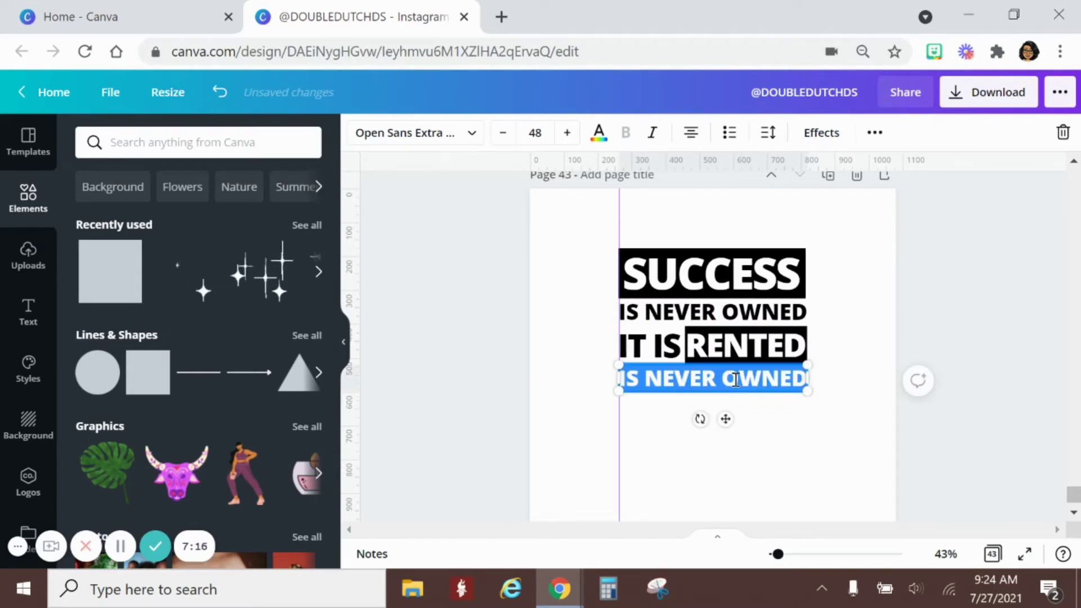
text(AND RN)
key(BackSpace)
text(EN)
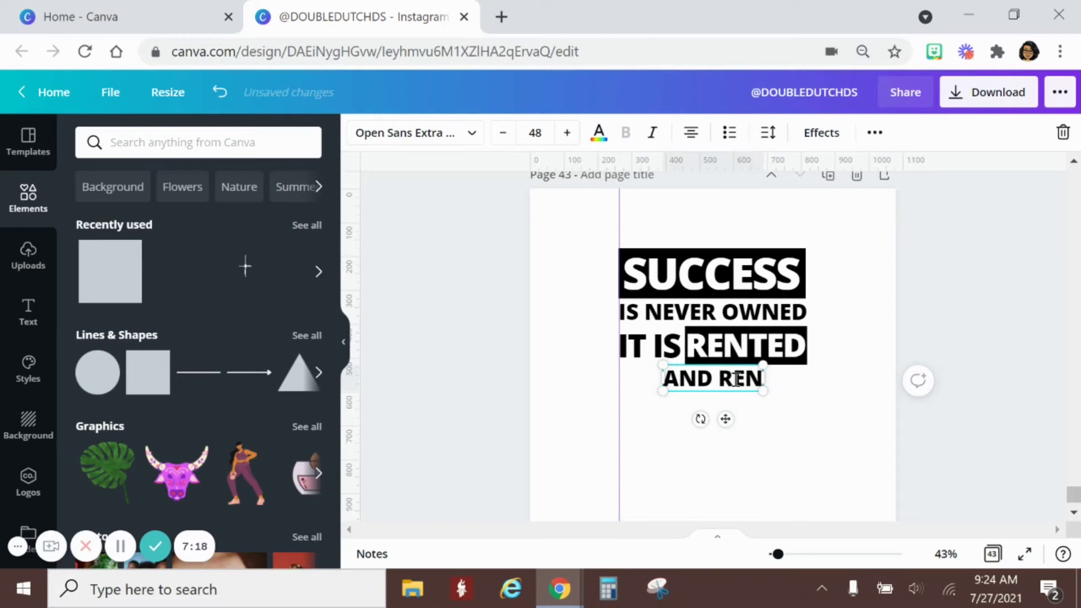
text(T IS DUE)
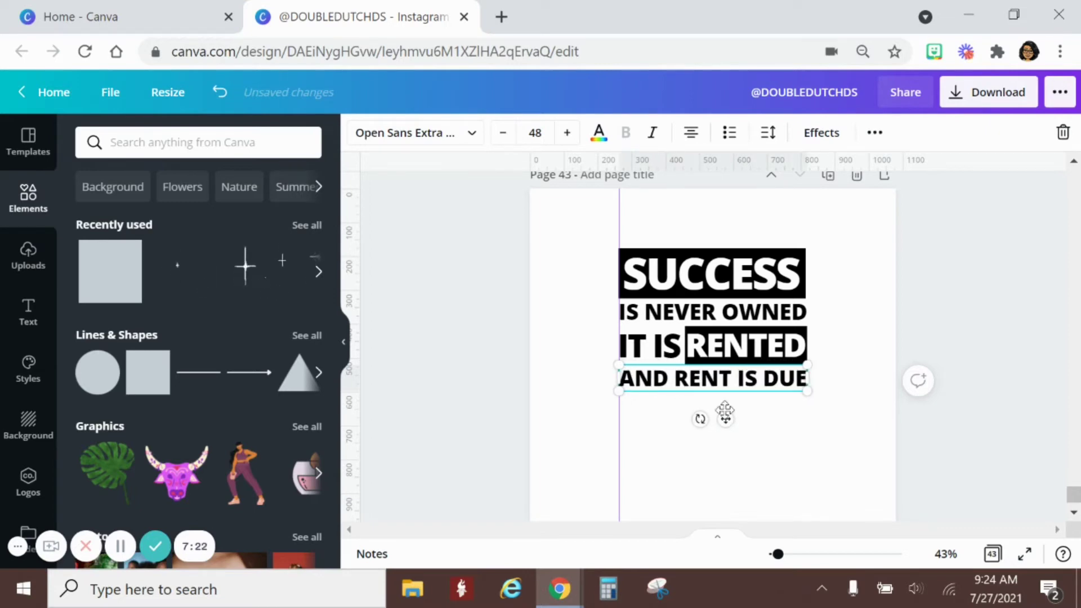
click(785, 472)
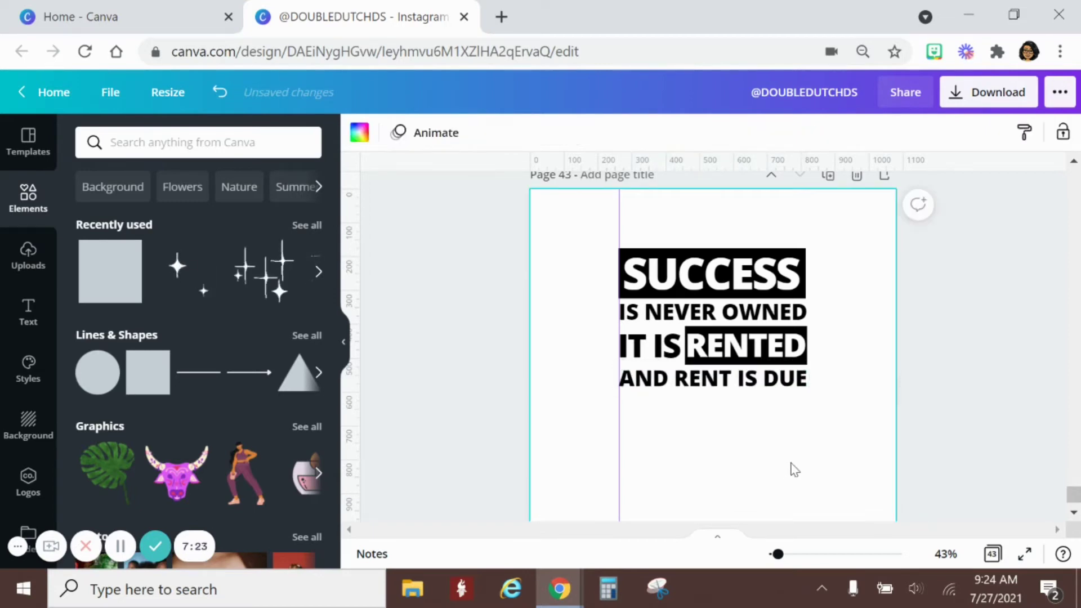
click(788, 311)
click(748, 388)
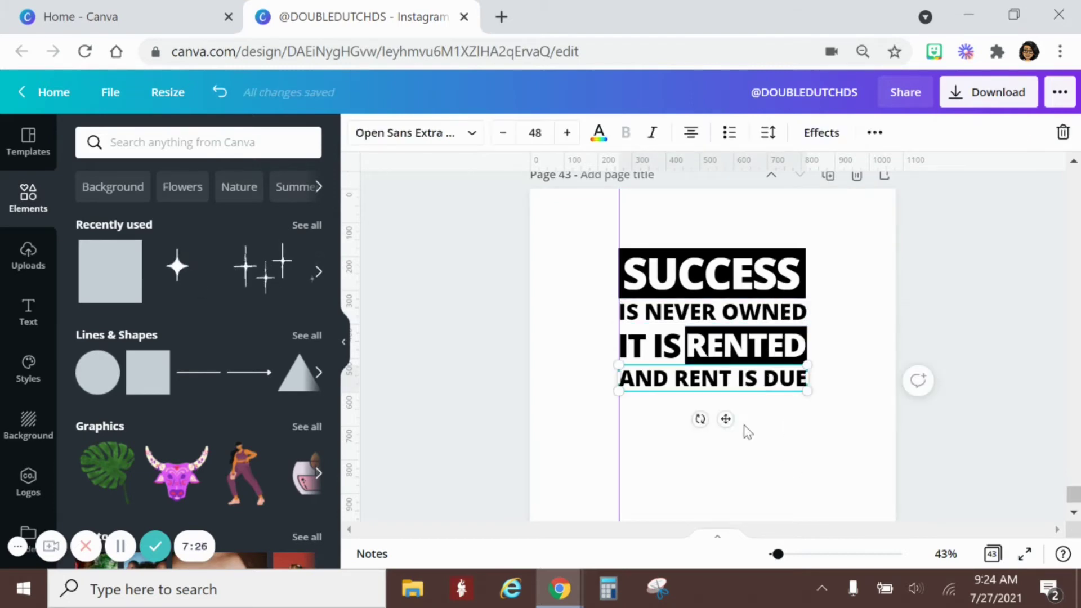
click(786, 462)
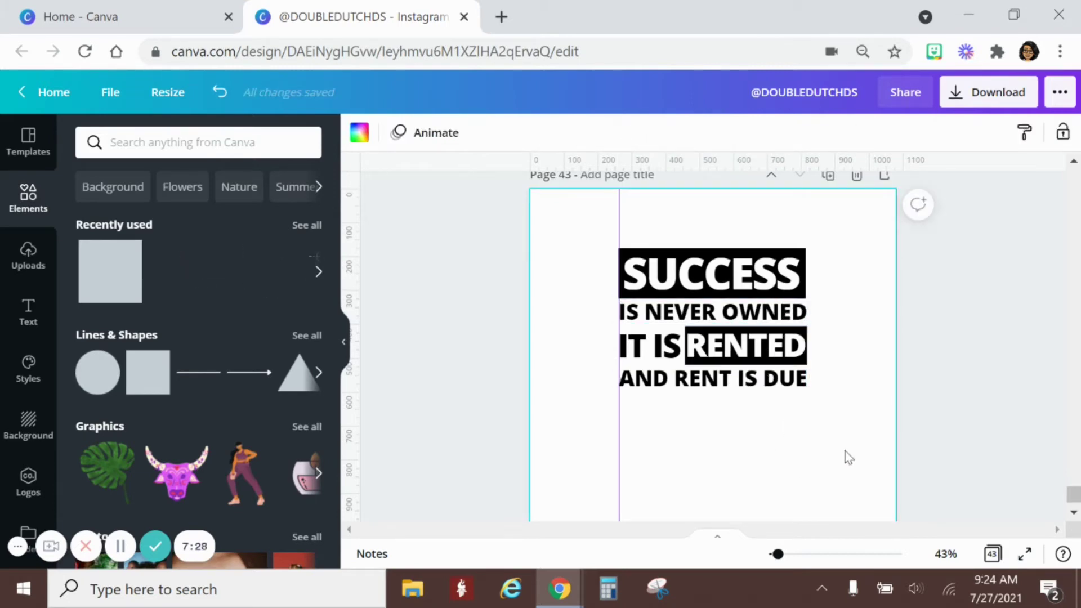
Duplicate the black SUCCESS block below AND RENT IS DUE and retype it as EVERYDAY.
drag(850, 283, 682, 239)
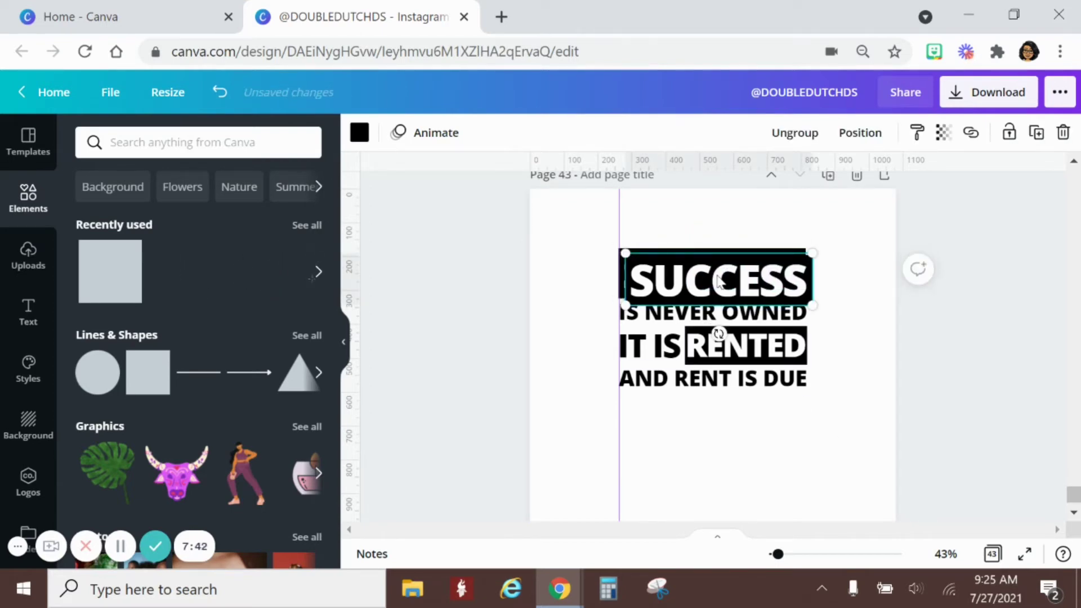
drag(718, 279, 707, 411)
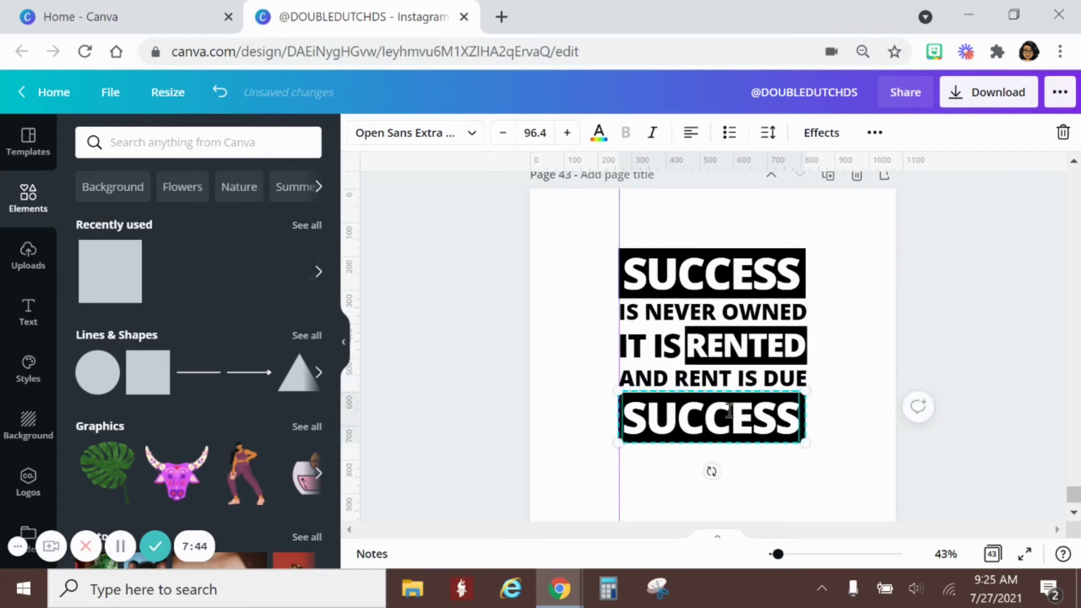
double_click(726, 413)
text(EVERYD)
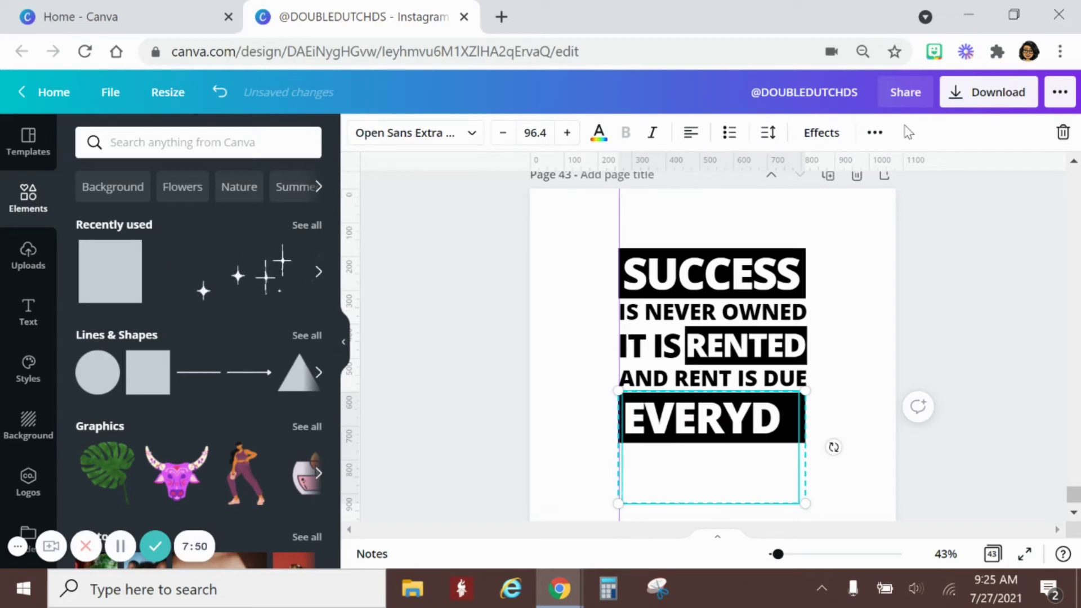
click(874, 132)
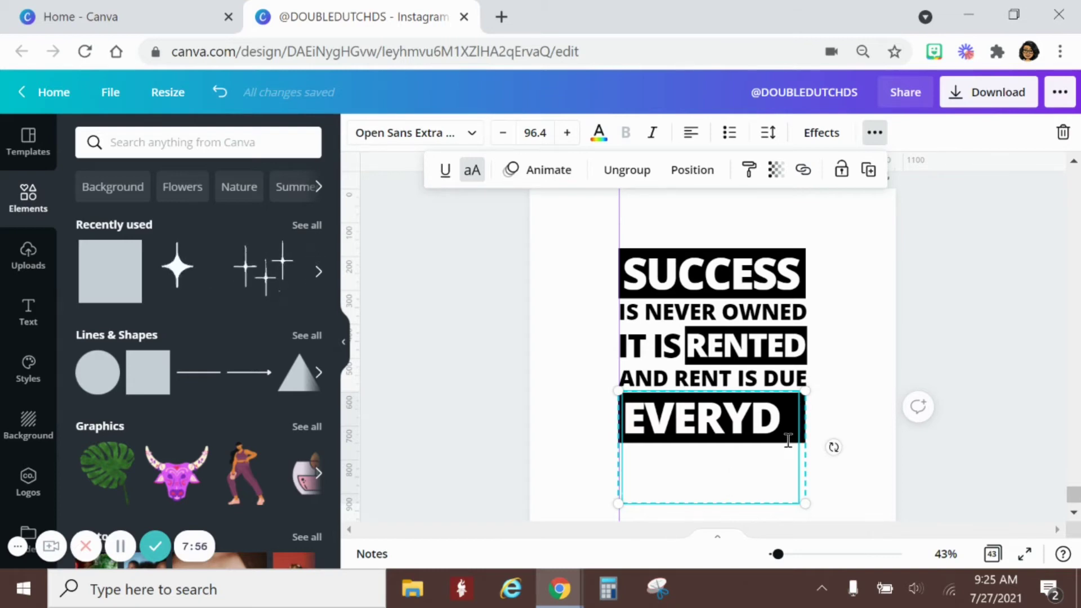
text(AY)
Set EVERYDAY to font size 75 so it fits on one line.
drag(666, 467, 751, 417)
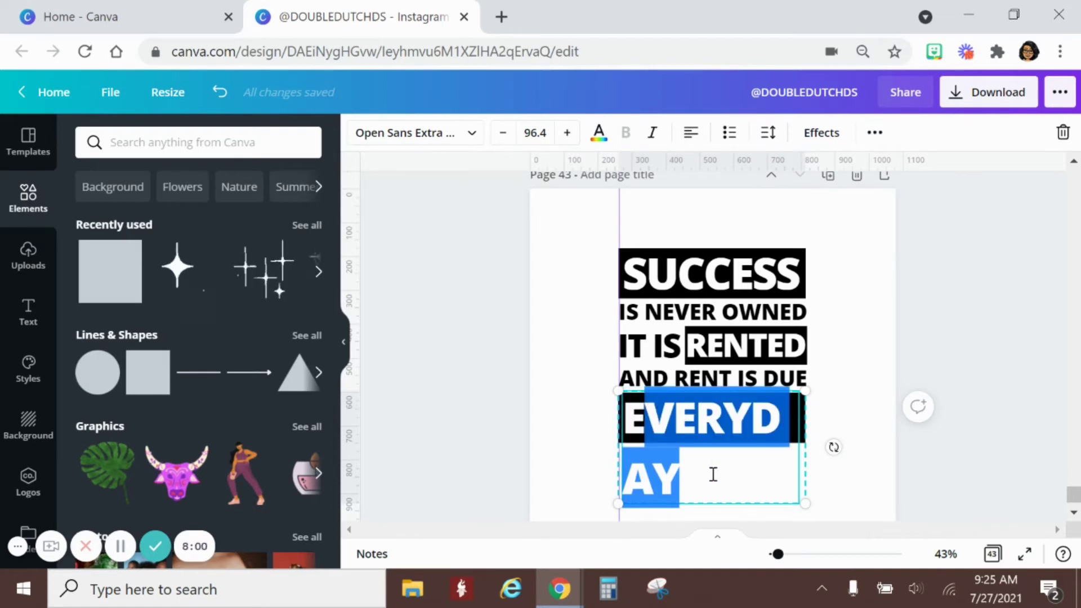
click(690, 487)
drag(679, 484, 574, 239)
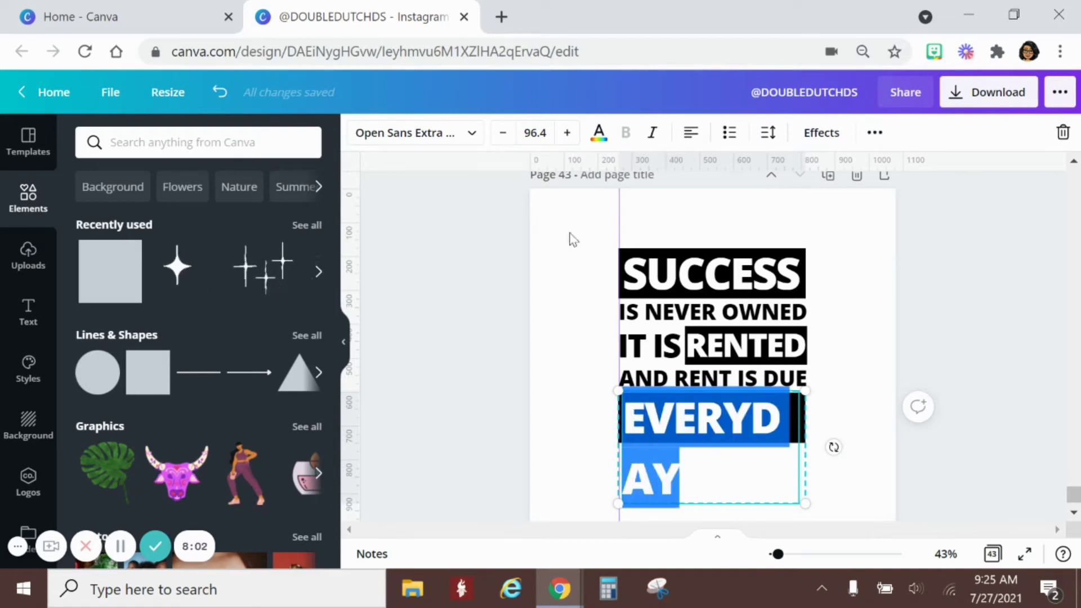
click(550, 130)
text(75)
key(Return)
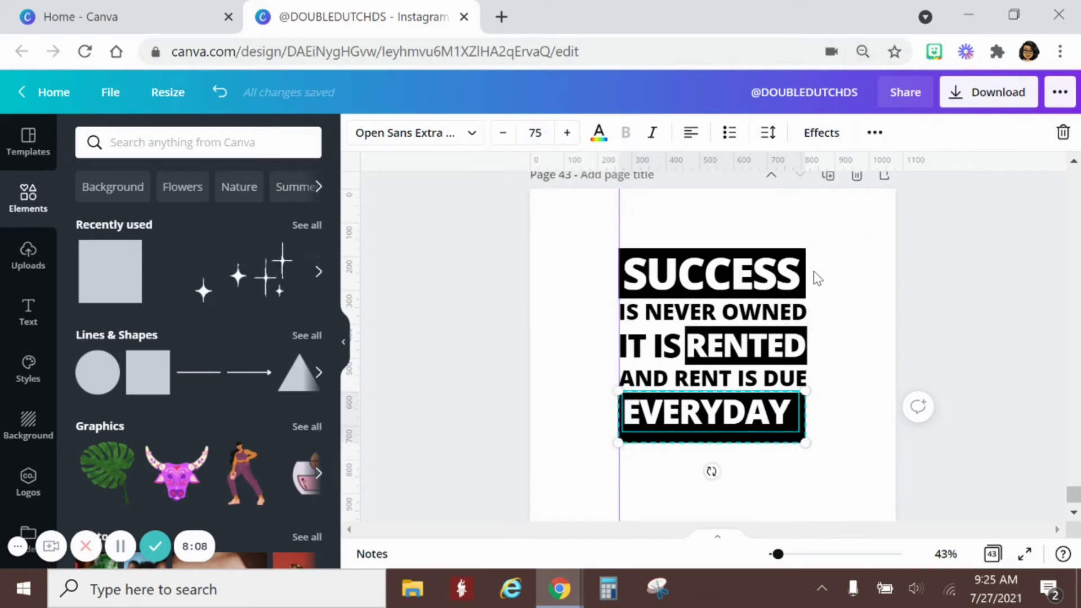
click(872, 138)
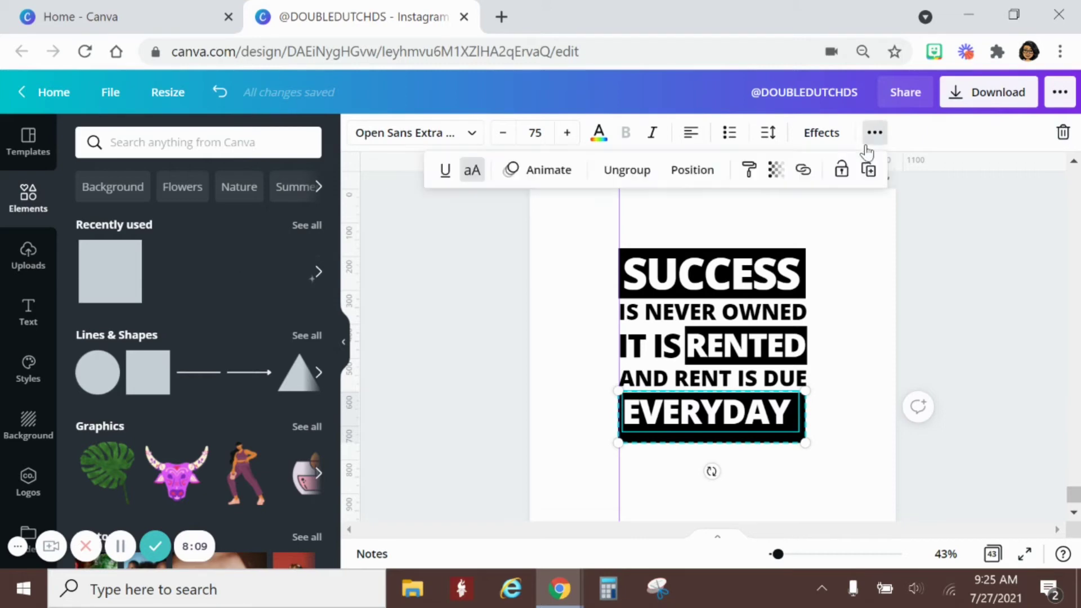
Ungroup EVERYDAY from its black box and adjust its text box width.
click(625, 170)
click(876, 480)
click(767, 435)
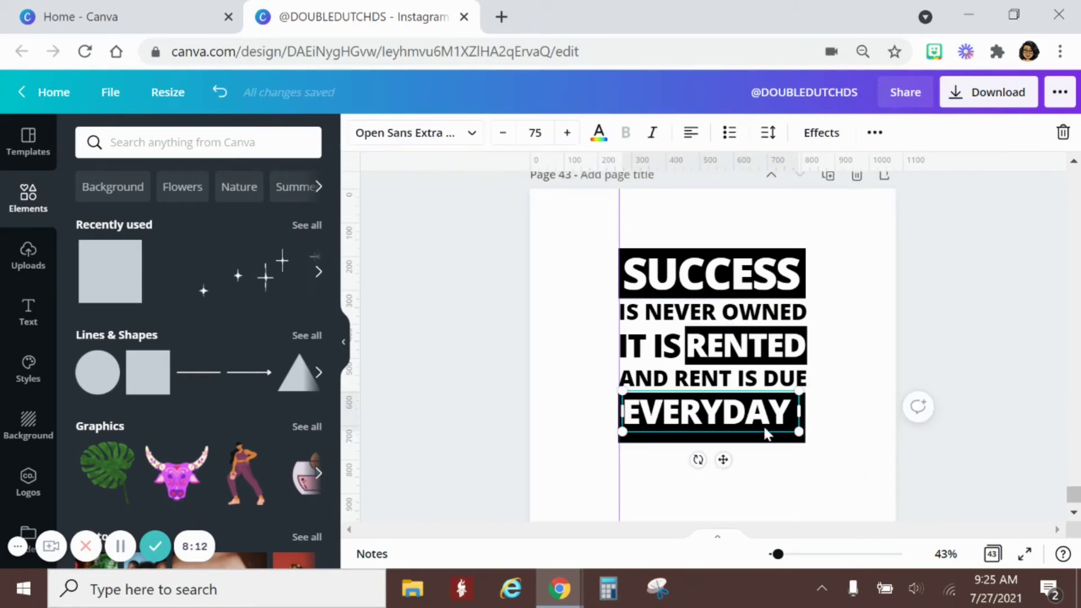
drag(799, 411, 794, 454)
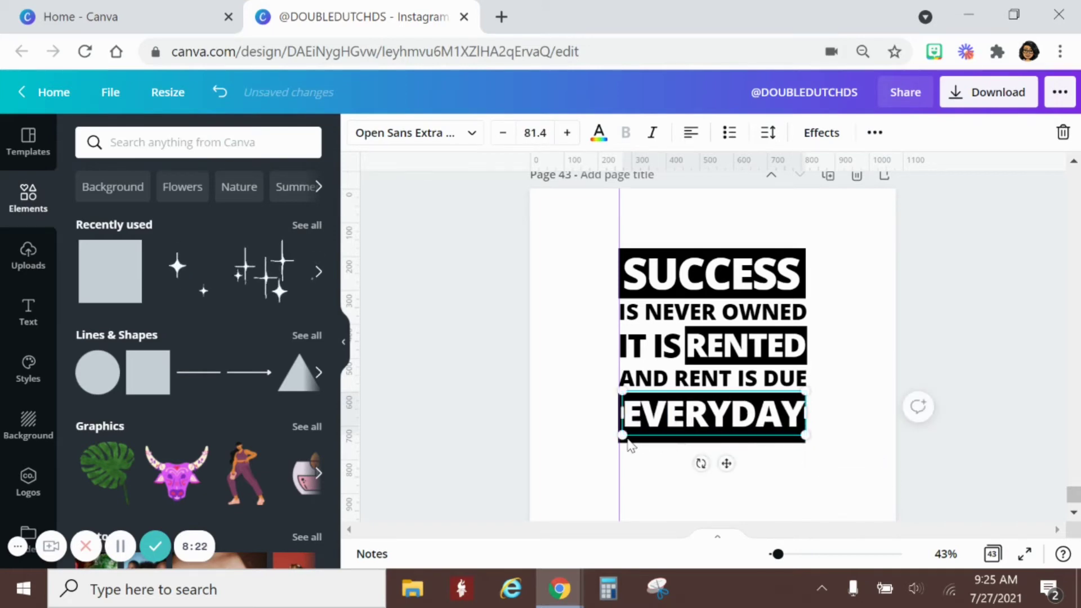
drag(623, 436, 620, 438)
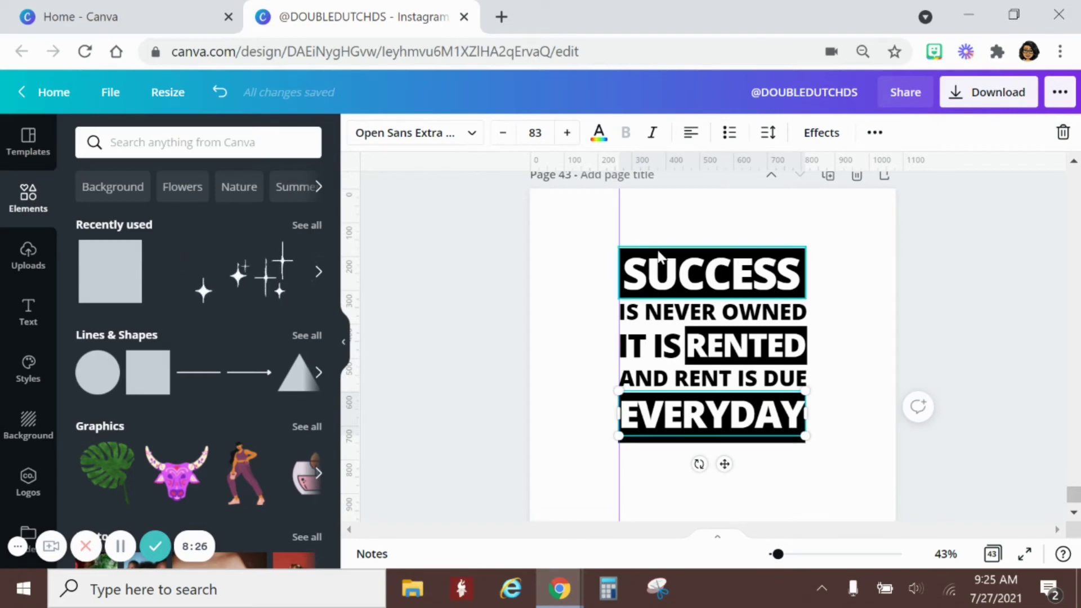
key(ctrl+z)
key(ctrl+z)
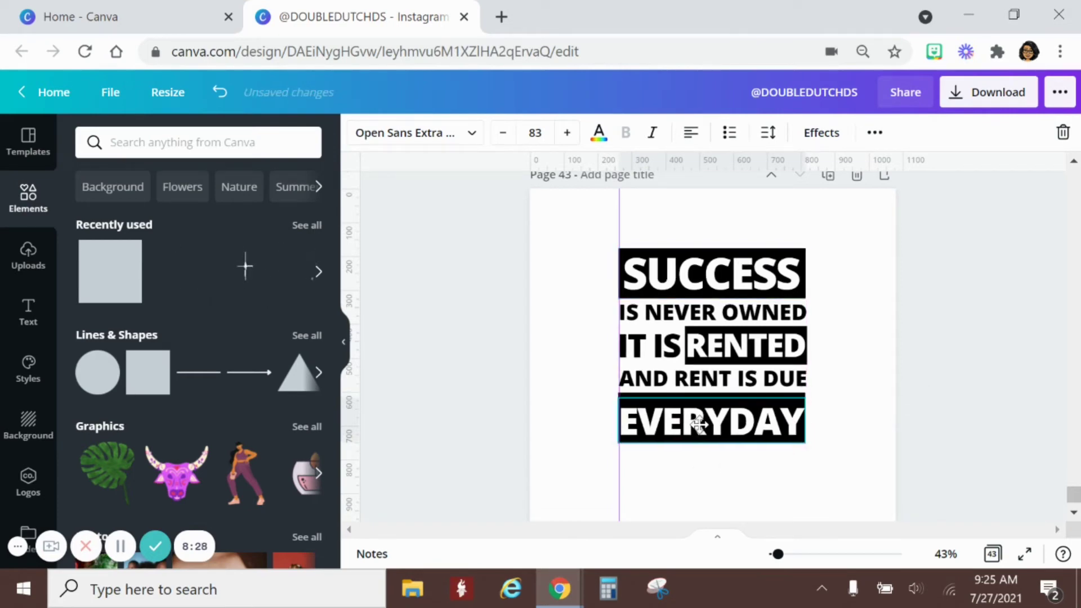
Set EVERYDAY to font size 78 so it fits inside its black box.
click(639, 410)
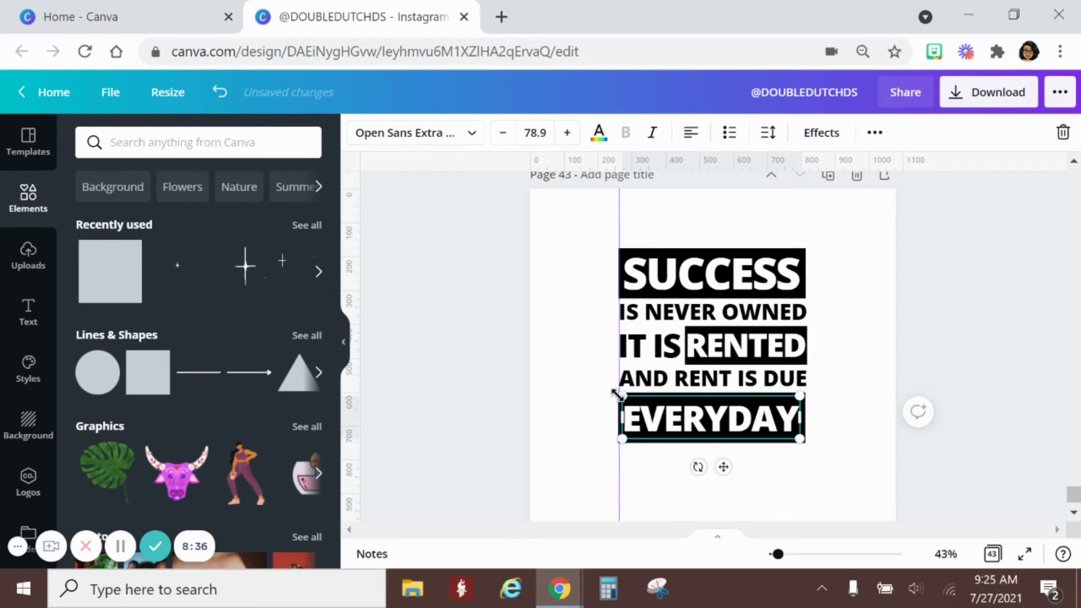
click(550, 140)
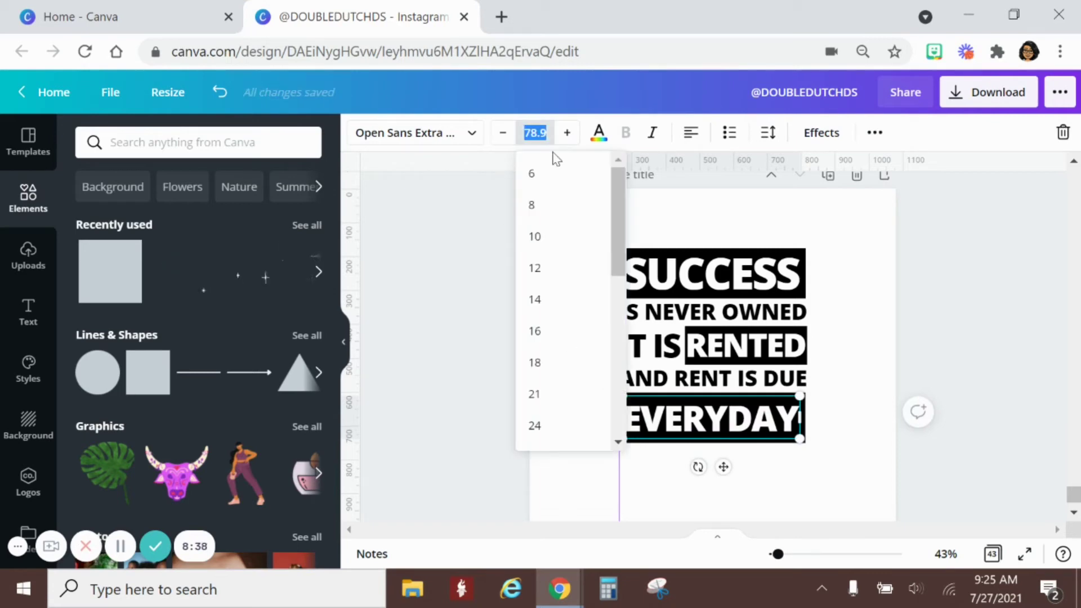
text(83)
key(Return)
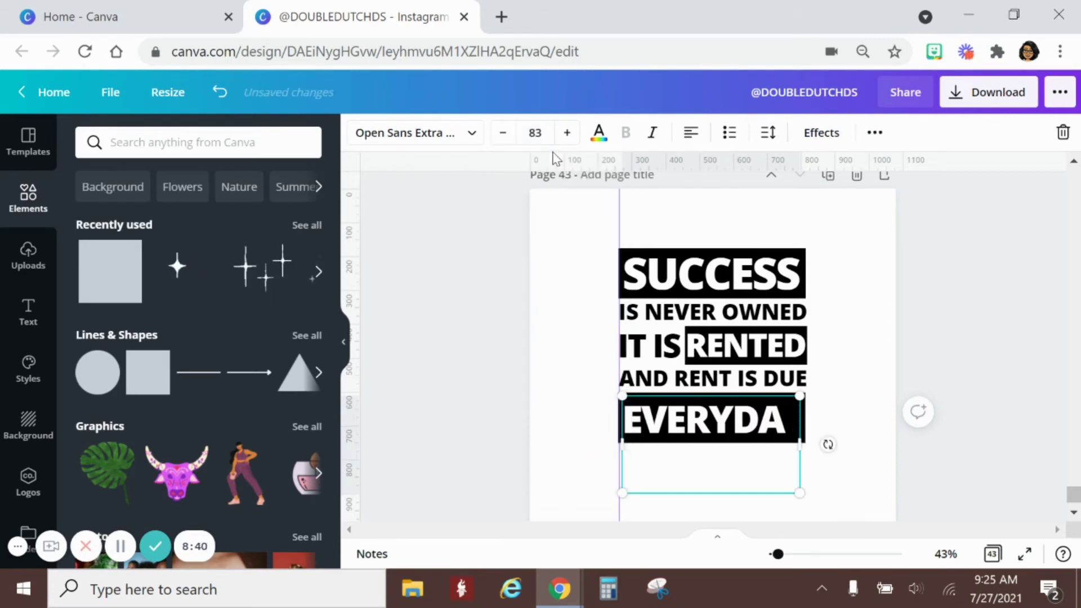
click(554, 140)
text(80)
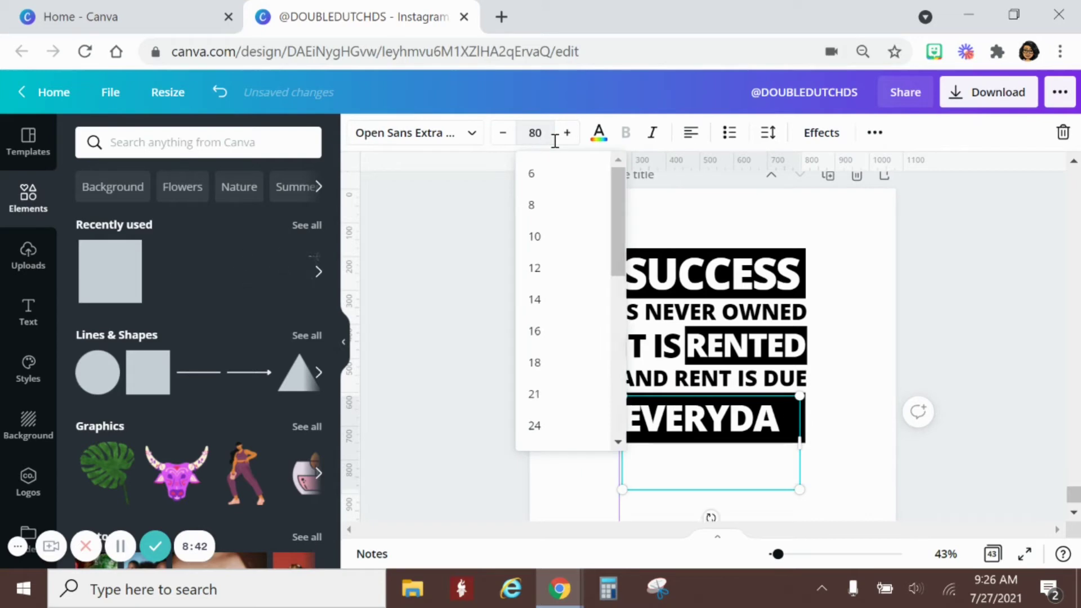
key(Return)
click(555, 140)
text(78)
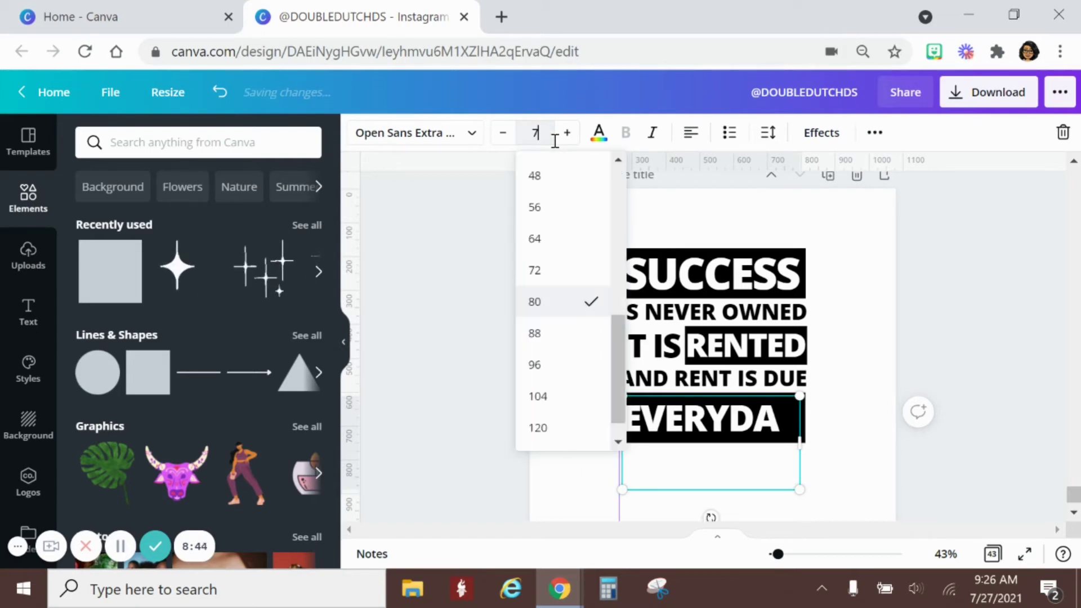
key(Return)
click(822, 485)
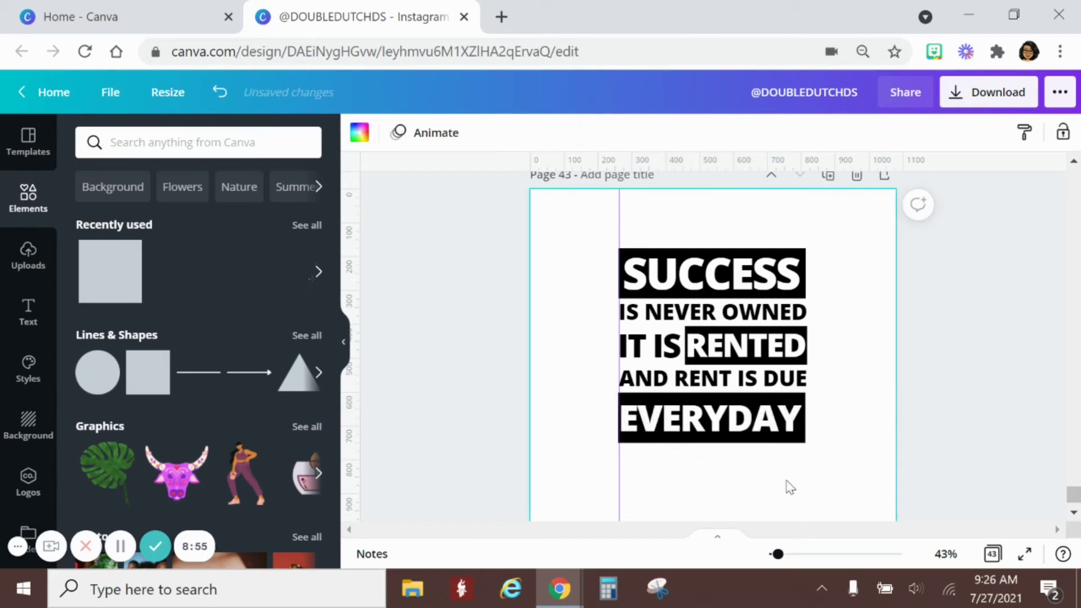
Ungroup SUCCESS from its box and enlarge it to size 100.
click(686, 265)
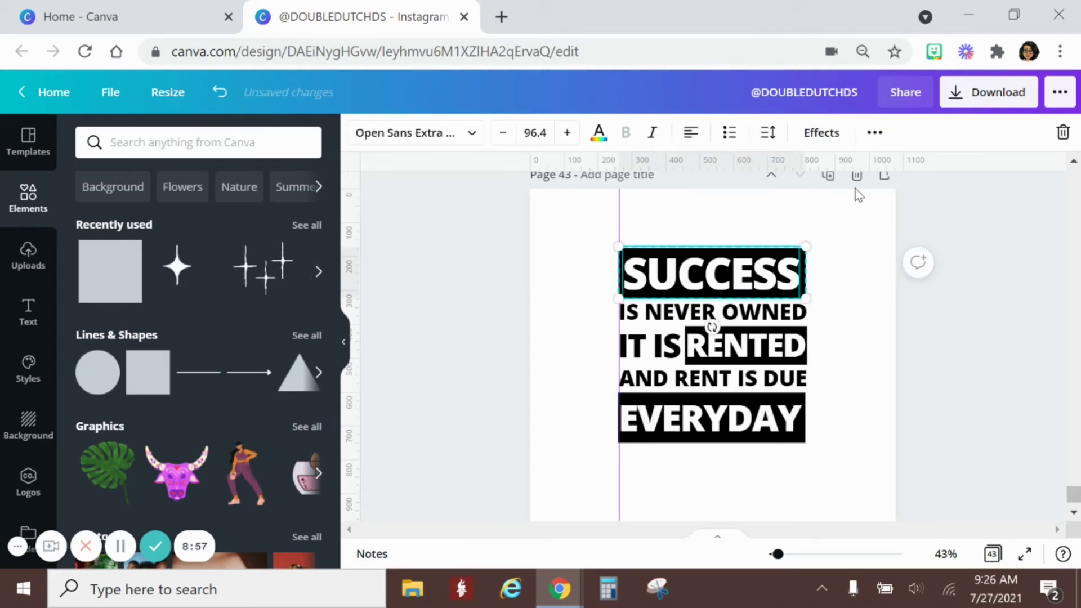
click(874, 132)
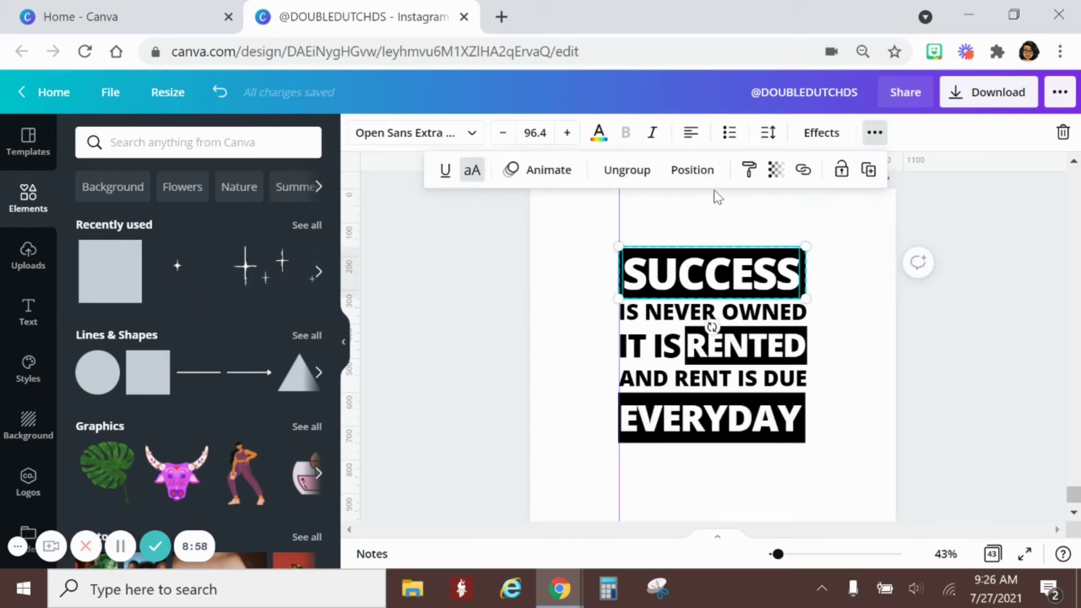
click(618, 171)
click(851, 356)
click(679, 281)
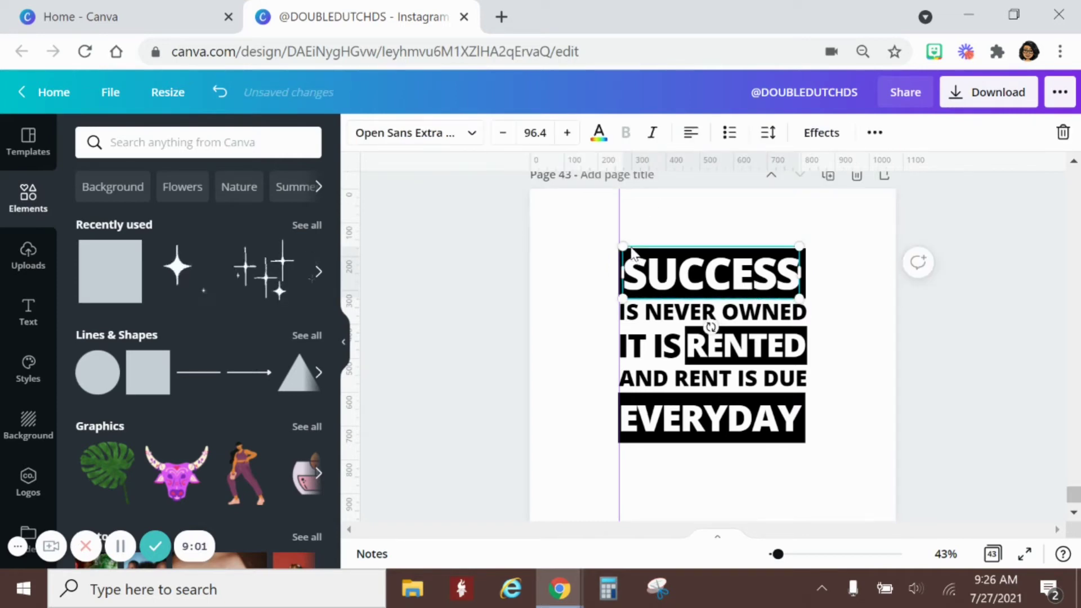
drag(619, 245, 616, 243)
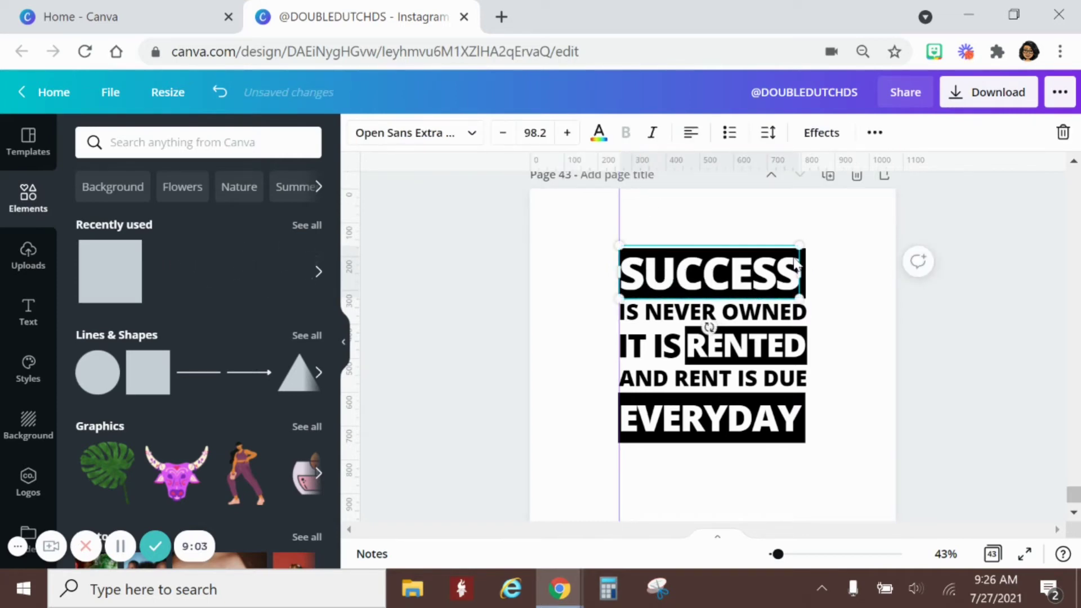
drag(805, 243, 804, 244)
Remove the purple vertical guide by dragging it off the page back to the ruler.
click(849, 304)
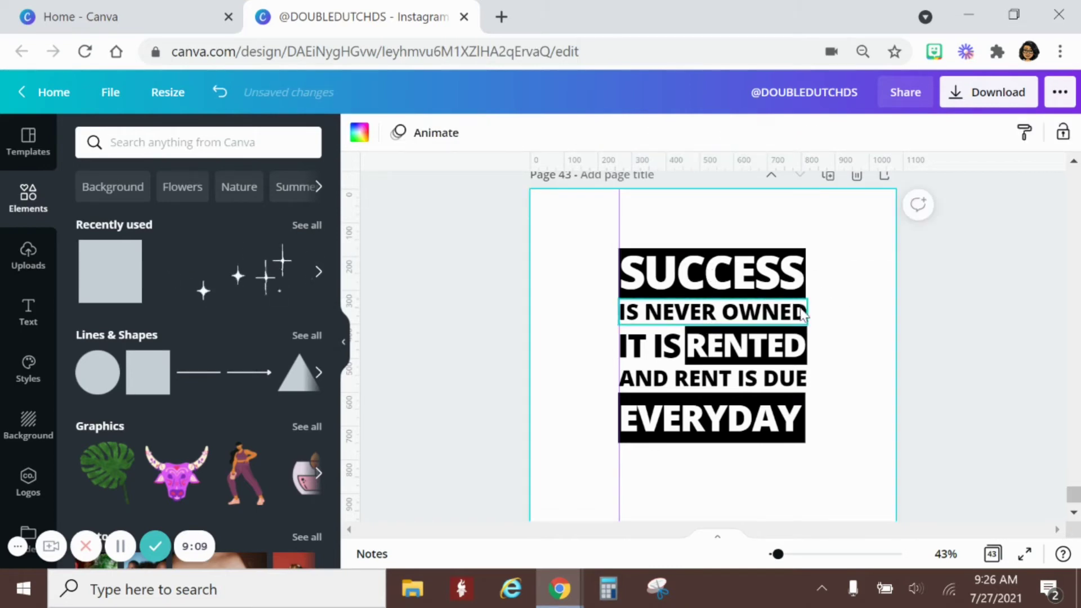
drag(617, 223, 556, 236)
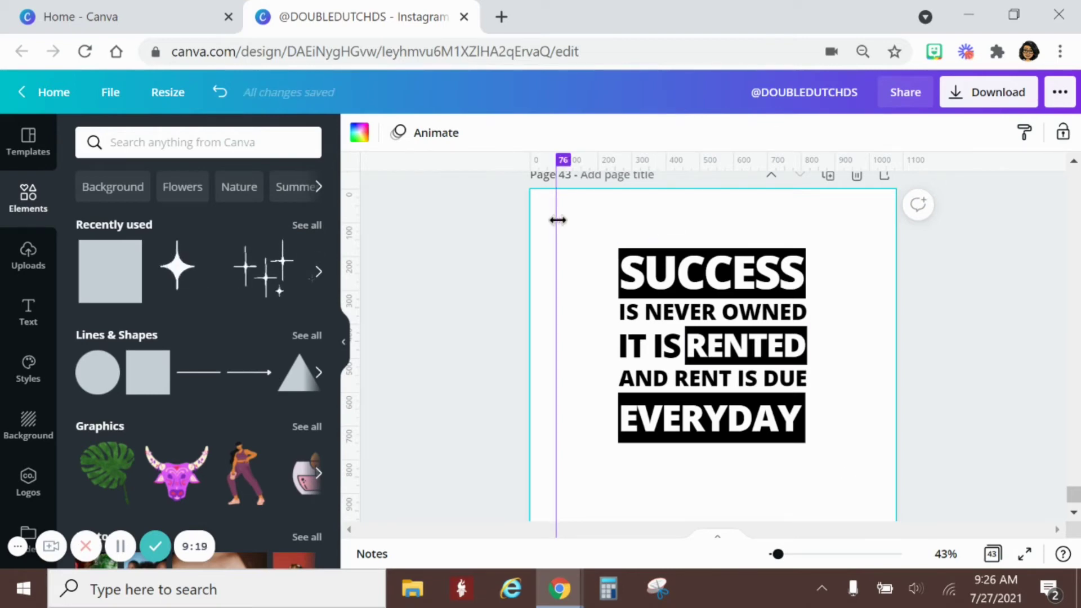
drag(556, 220, 804, 225)
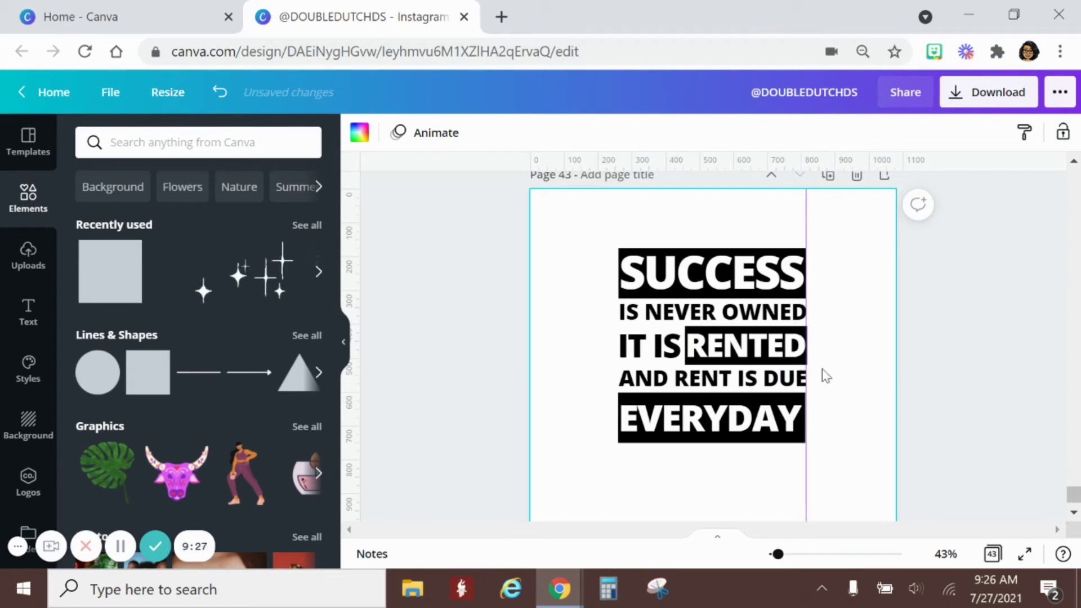
drag(809, 229, 355, 201)
click(496, 327)
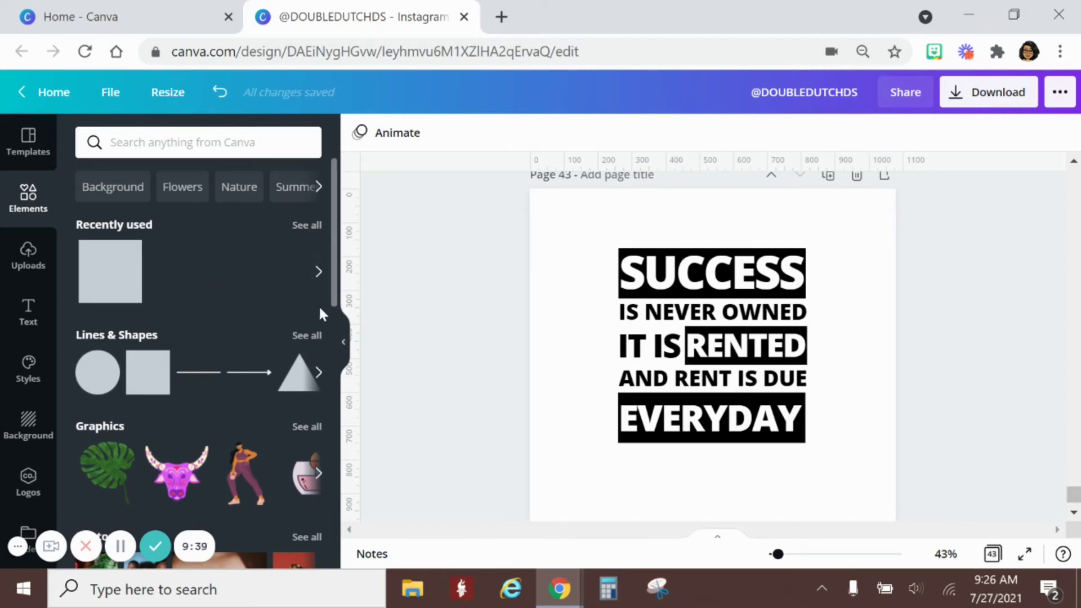
click(283, 144)
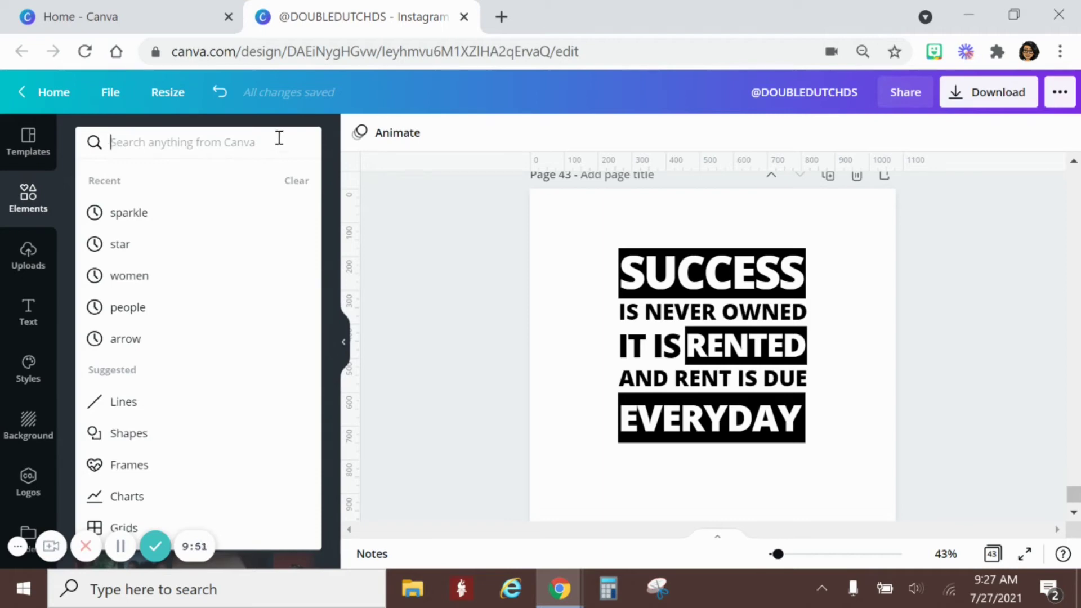
Add a yellow quotation-mark graphic from a 'quotations' search and shrink it at the top left beside SUCCESS.
text(quotations)
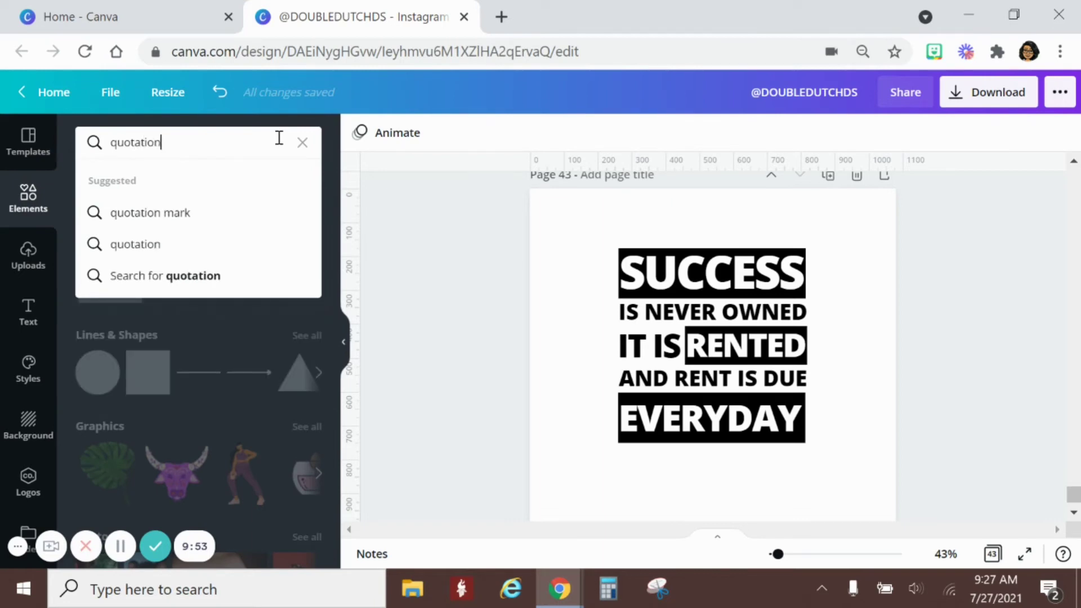
key(Return)
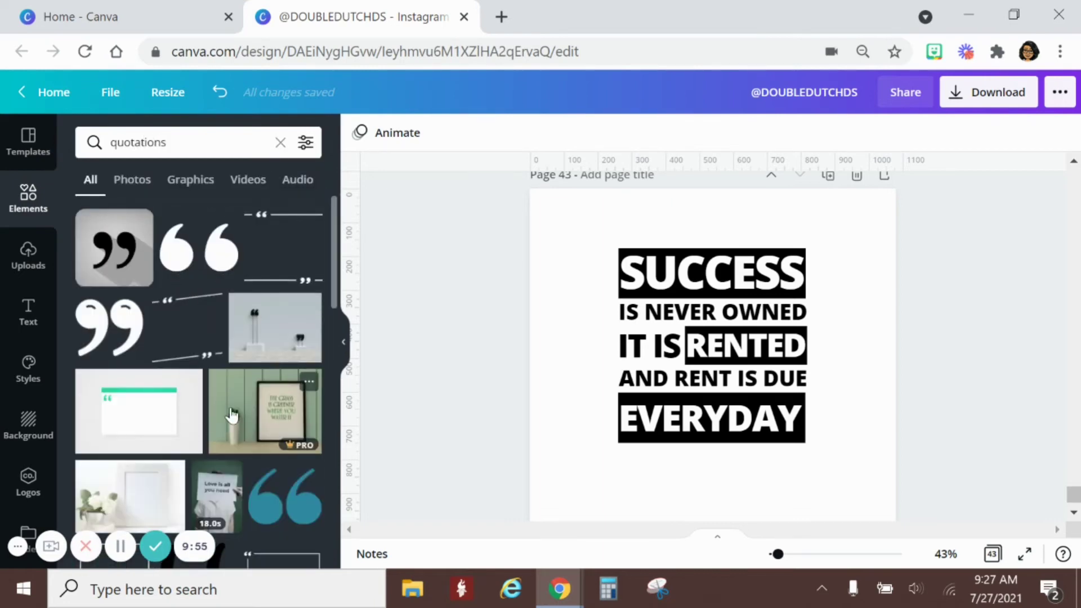
scroll(239, 403, down, 10)
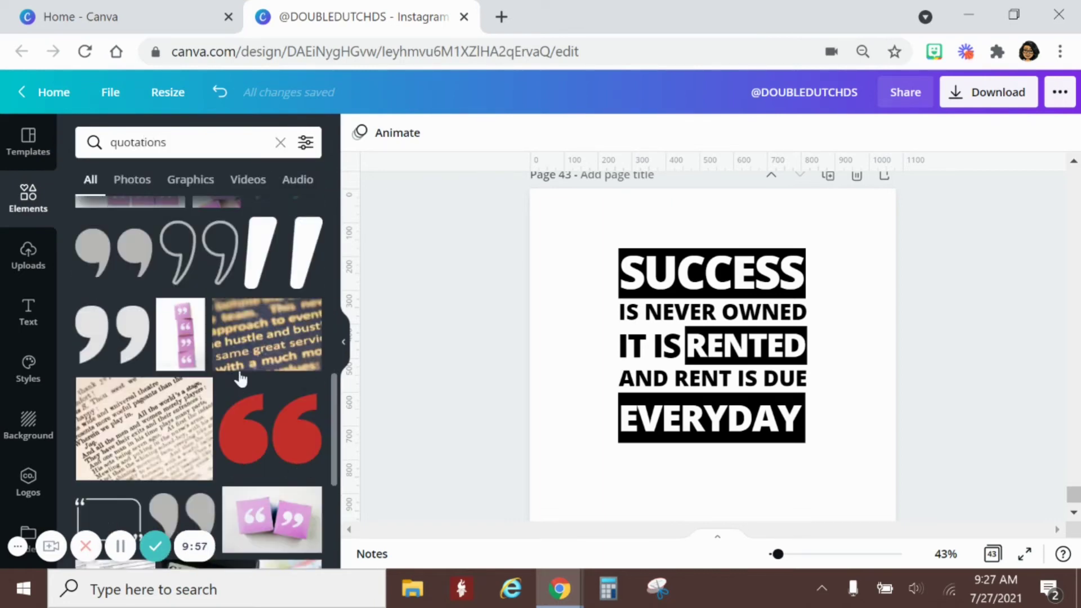
scroll(240, 376, down, 10)
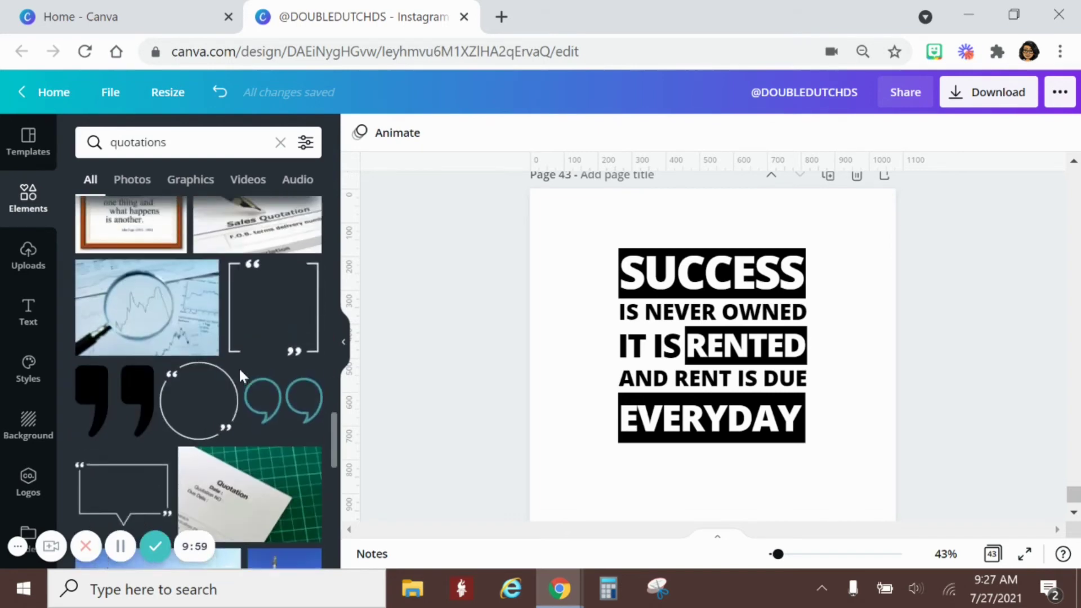
scroll(240, 376, up, 5)
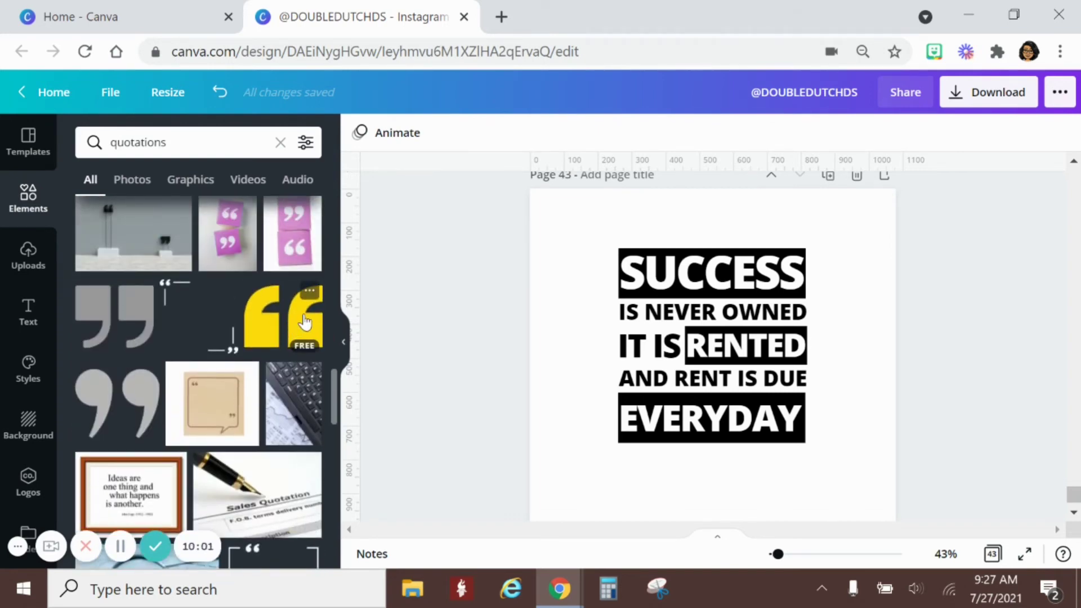
click(304, 322)
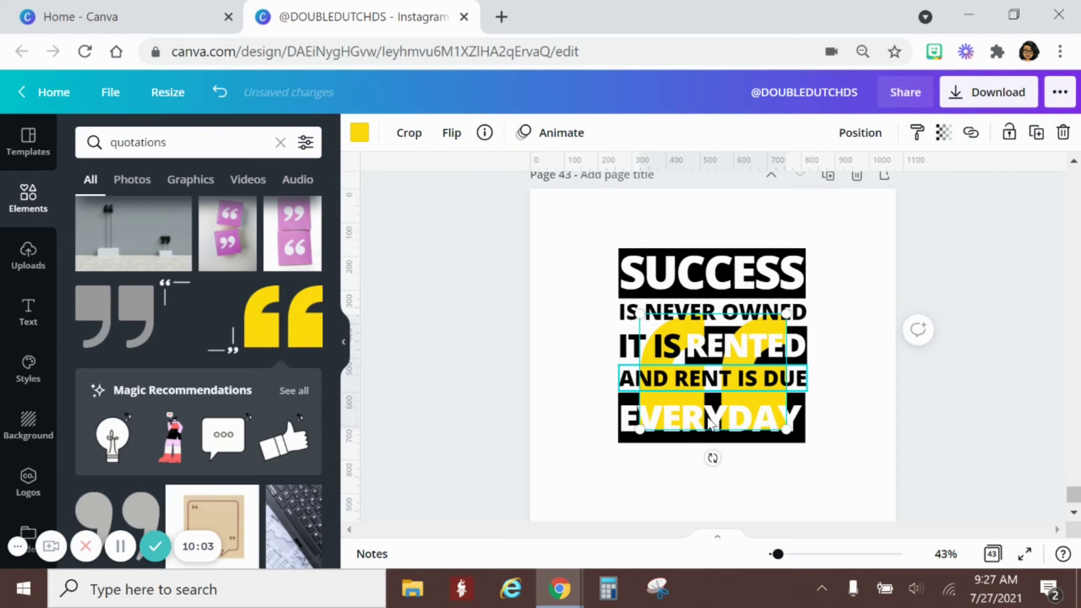
key(shift+Left)
key(shift+Left)
key(shift+Left)
key(shift+Left)
key(shift+Left)
key(shift+Left)
key(shift+Left)
key(shift+Left)
key(shift+Left)
key(shift+Left)
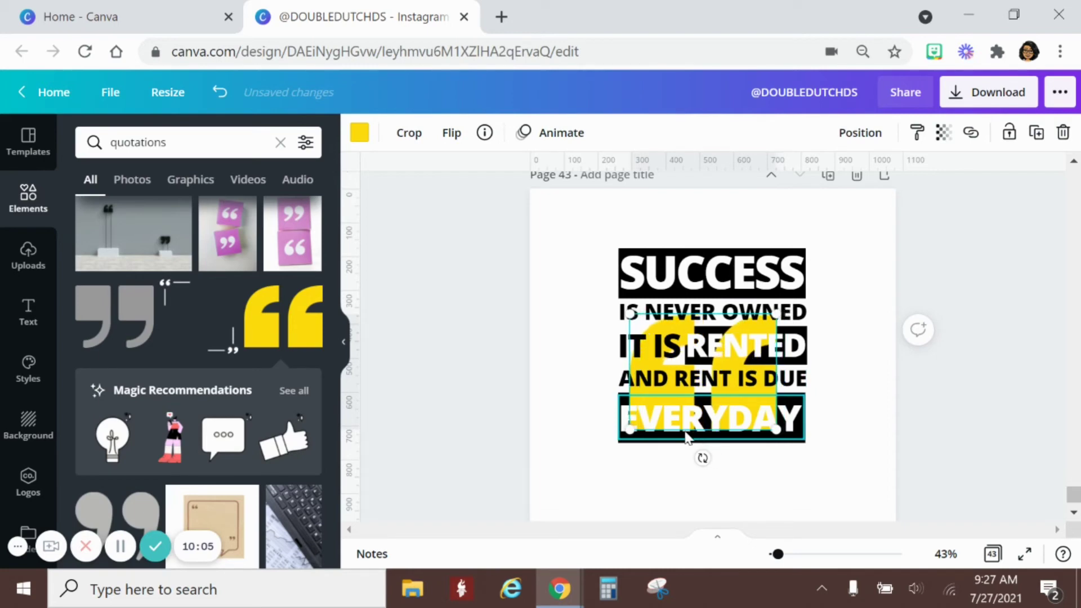
key(shift+Left)
key(shift+Left)
key(shift+Left)
key(shift+Left)
key(shift+Left)
key(shift+Left)
key(shift+Left)
key(shift+Left)
key(shift+Left)
key(shift+Left)
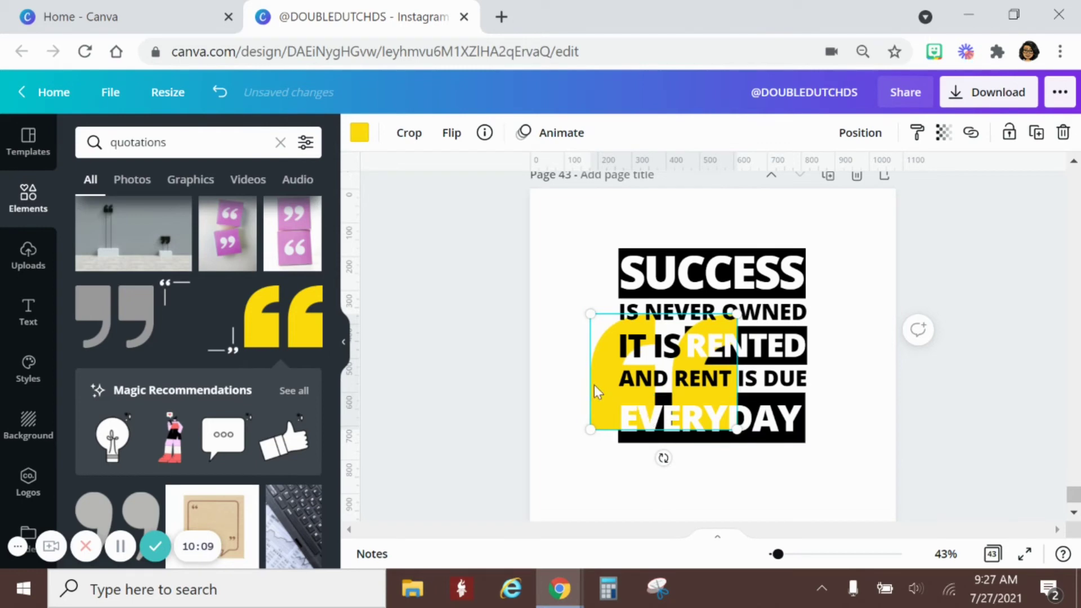
drag(634, 412, 584, 315)
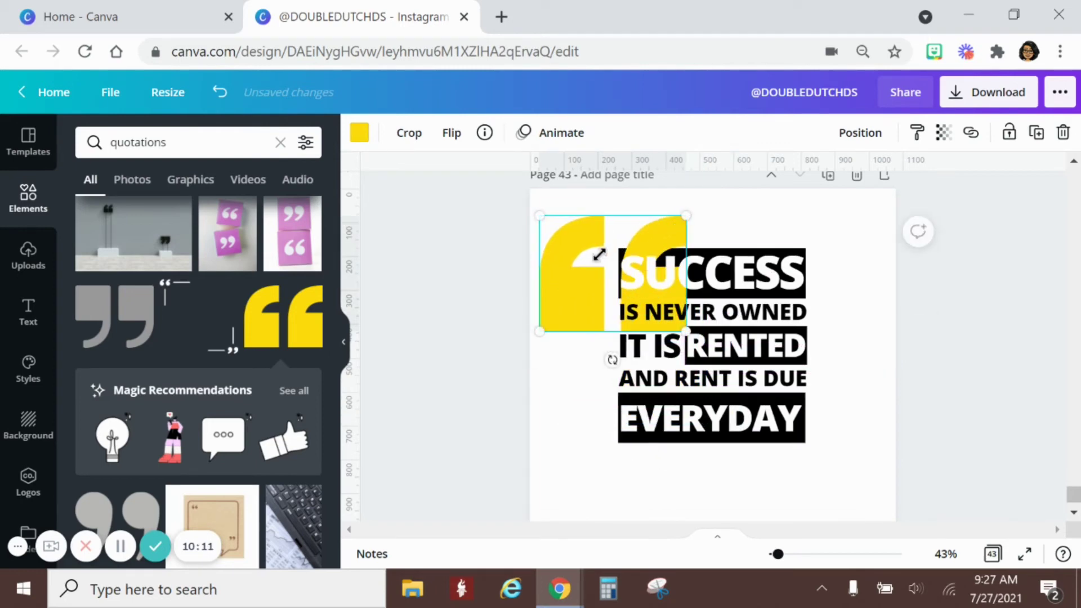
mouse_move(598, 254)
mouse_down()
mouse_move(568, 294)
mouse_move(574, 265)
mouse_move(598, 255)
mouse_up()
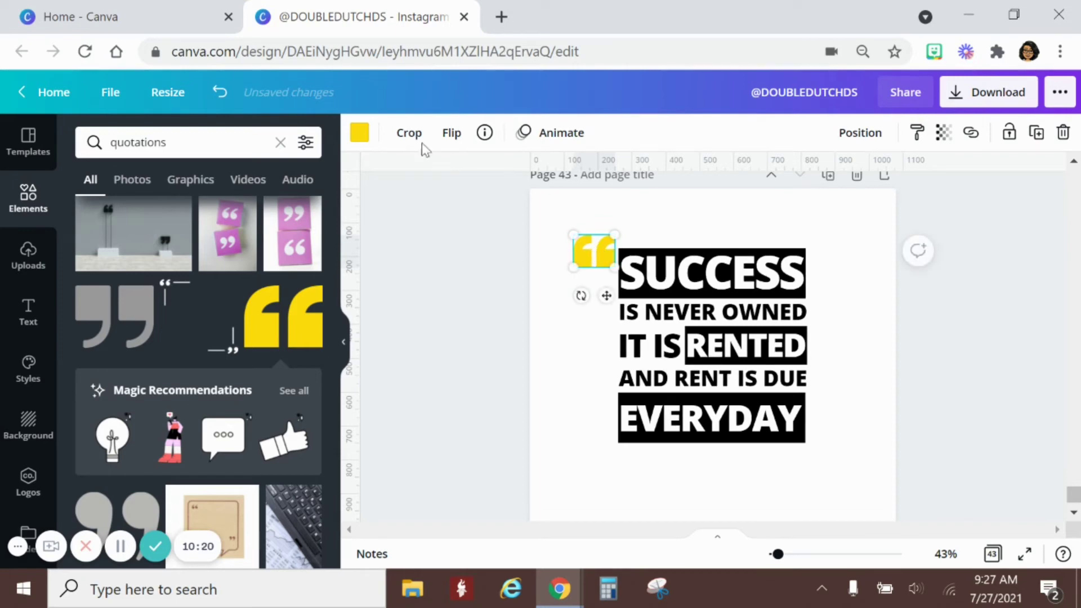
Make the quote mark black and place a duplicate as the closing mark after DUE.
click(360, 134)
click(134, 214)
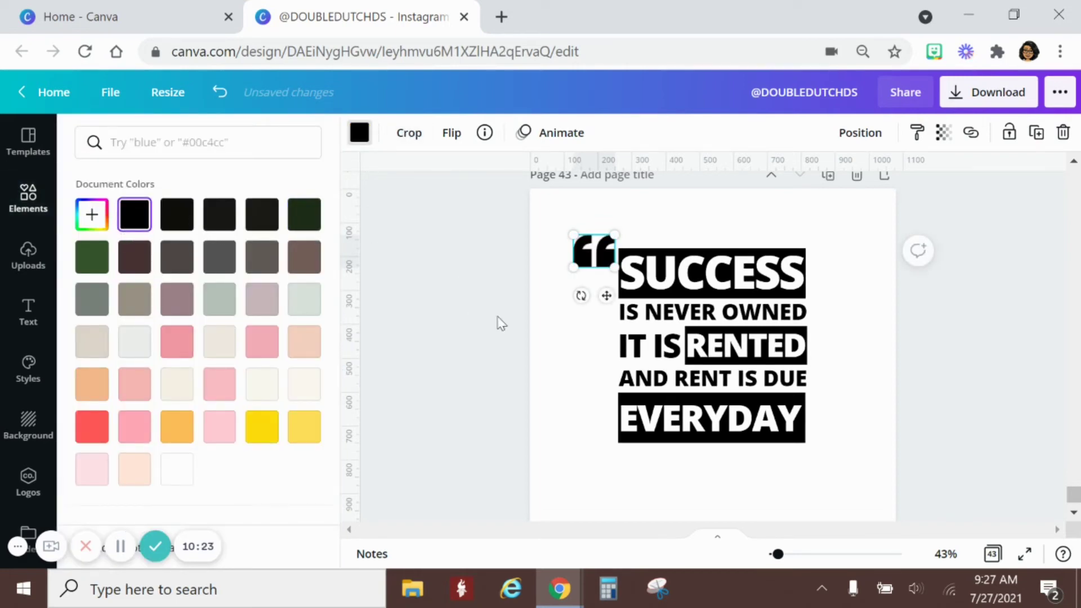
key(Escape)
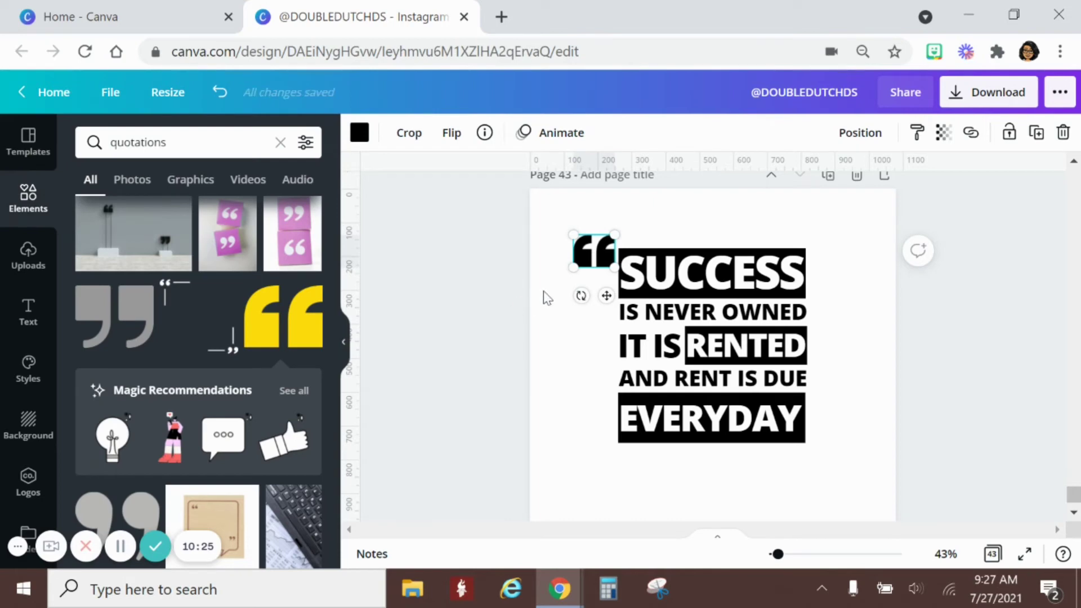
key(ctrl+d)
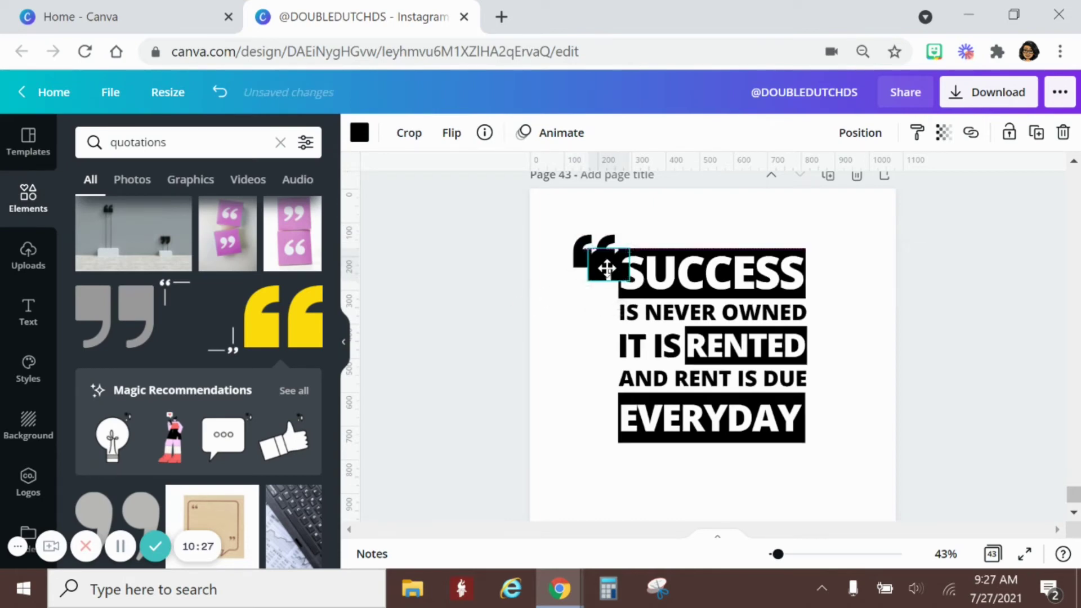
drag(607, 268, 828, 399)
click(452, 133)
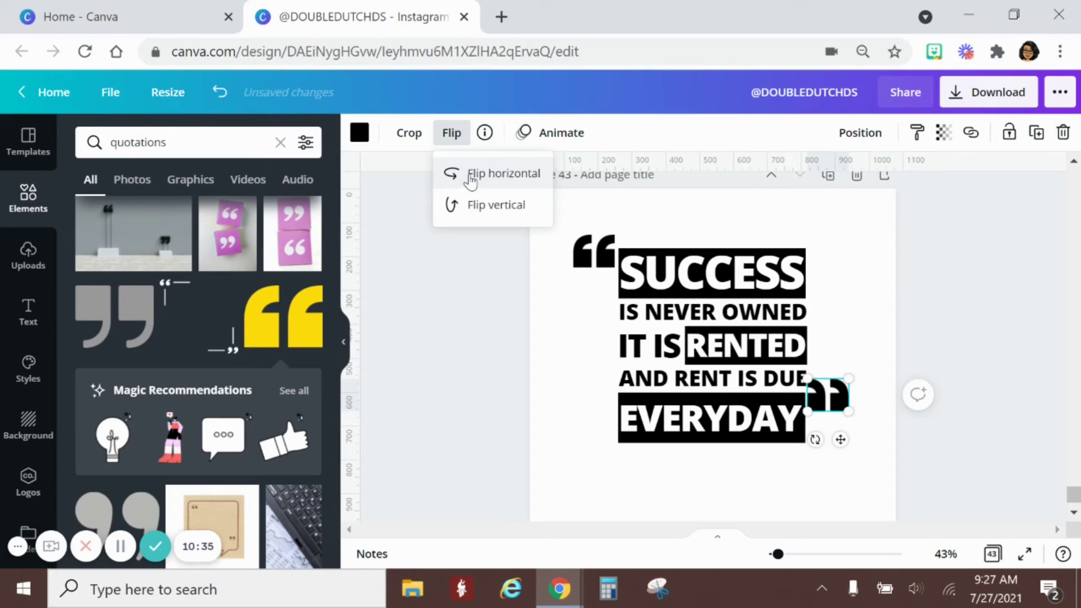
mouse_move(832, 403)
mouse_down()
mouse_move(848, 389)
mouse_move(828, 404)
mouse_move(843, 397)
mouse_up()
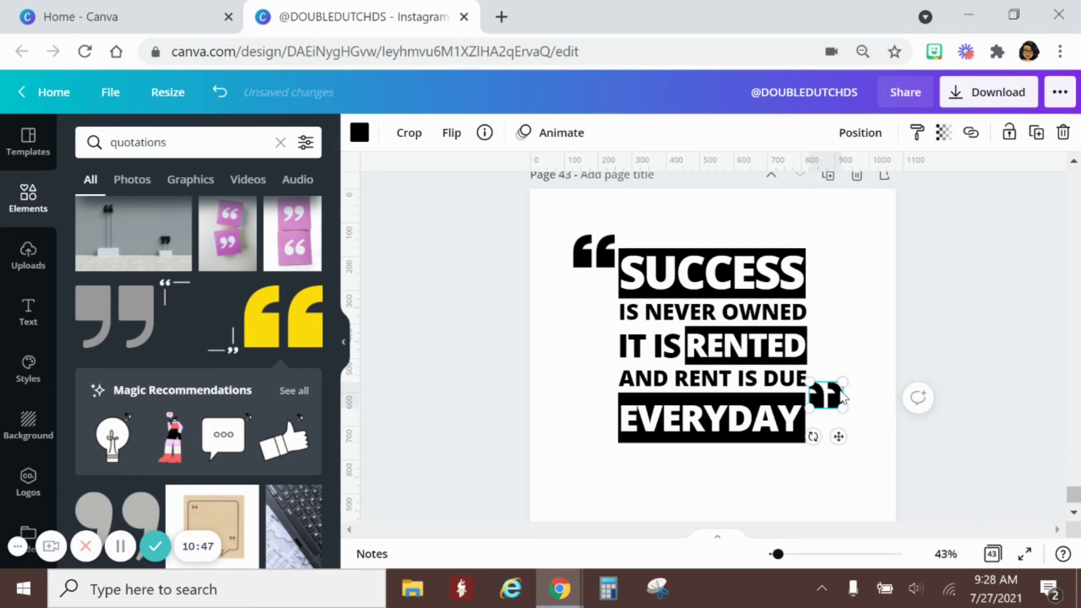
click(885, 347)
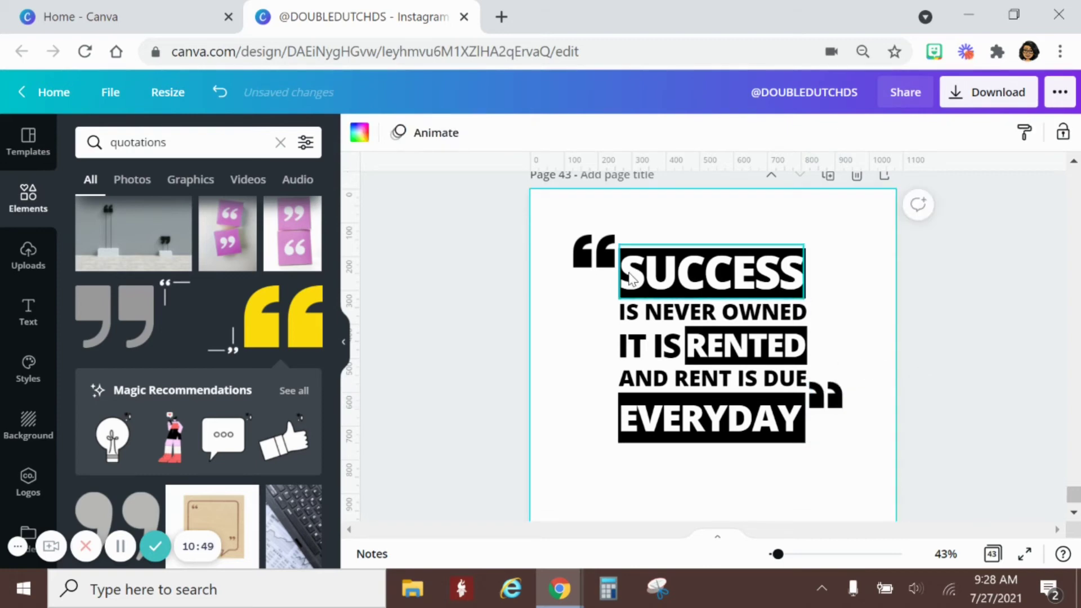
Shrink the opening quote mark, flip it horizontally, and set it at SUCCESS's top-left.
click(601, 241)
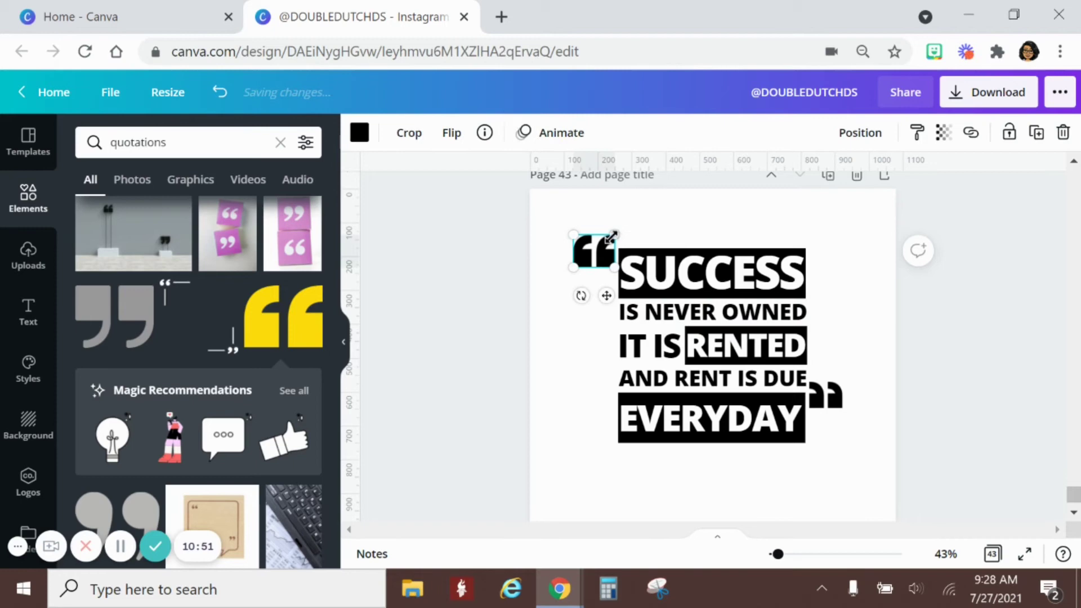
drag(619, 229, 601, 255)
click(451, 133)
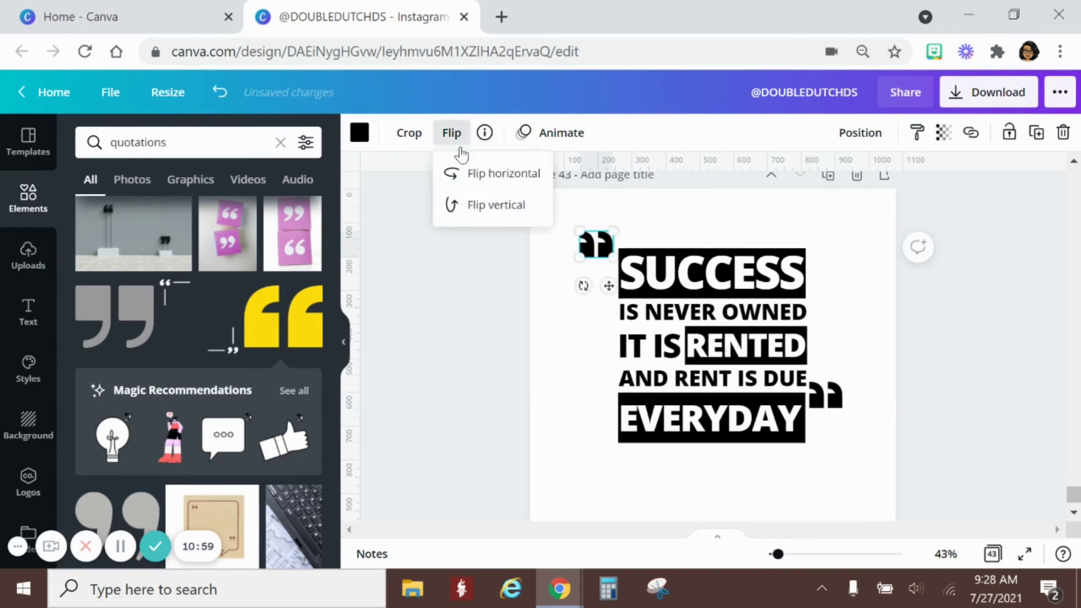
click(501, 174)
drag(605, 253, 600, 248)
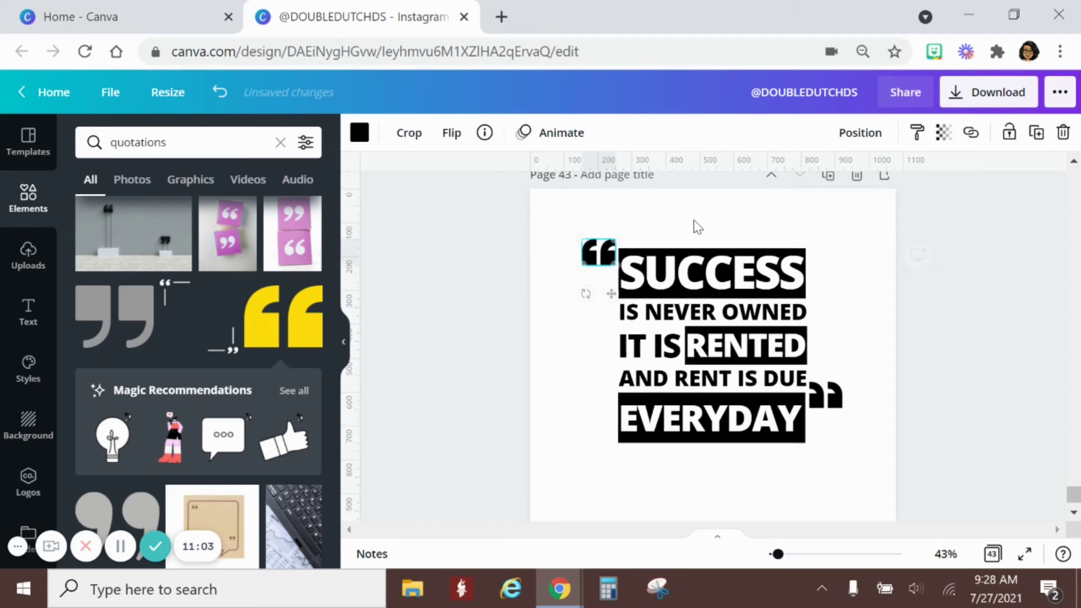
click(692, 223)
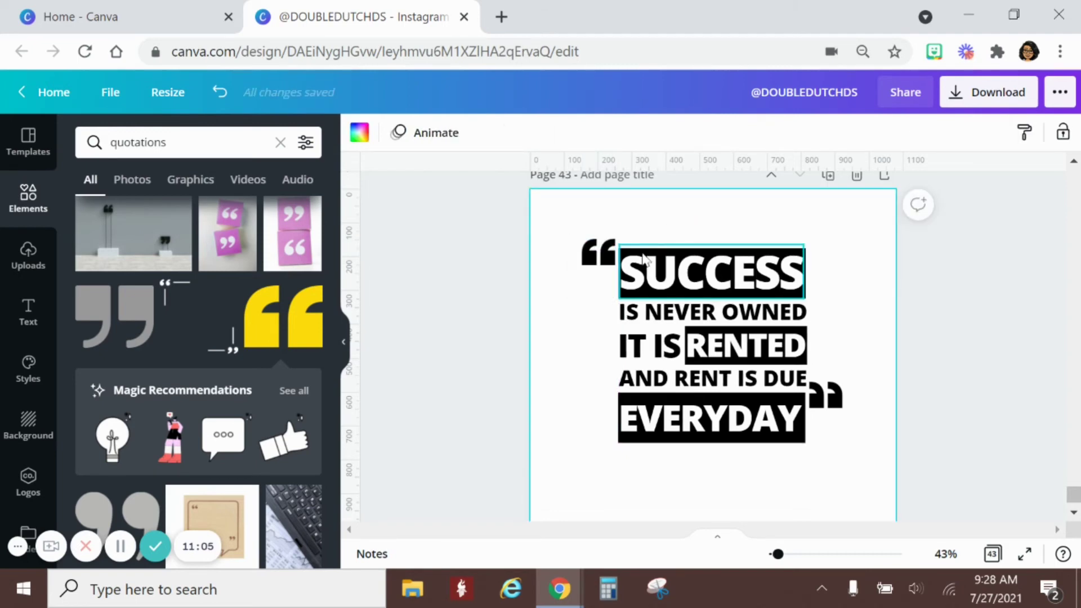
Add an L-shaped line from an Elements search for 'angle' and move it over the text.
click(176, 147)
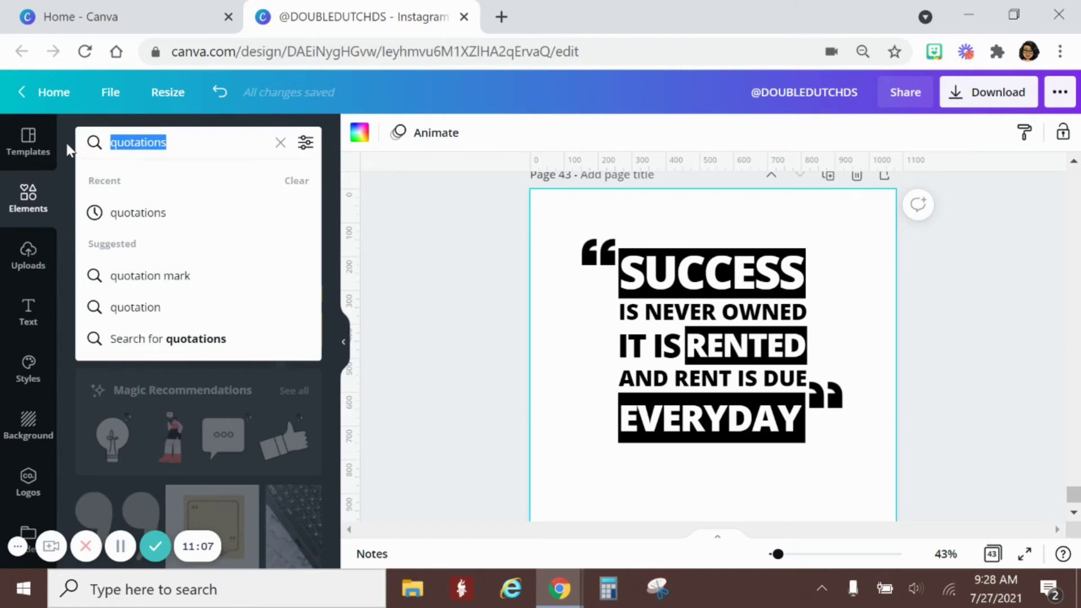
text(corn)
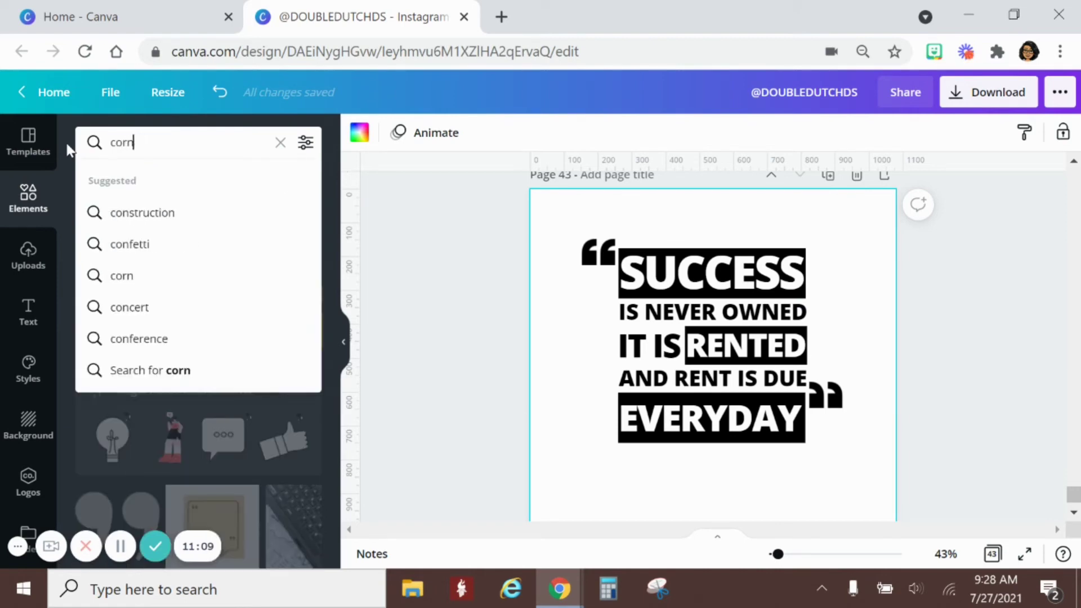
key(BackSpace)
key(BackSpace)
key(BackSpace)
key(BackSpace)
text(angle)
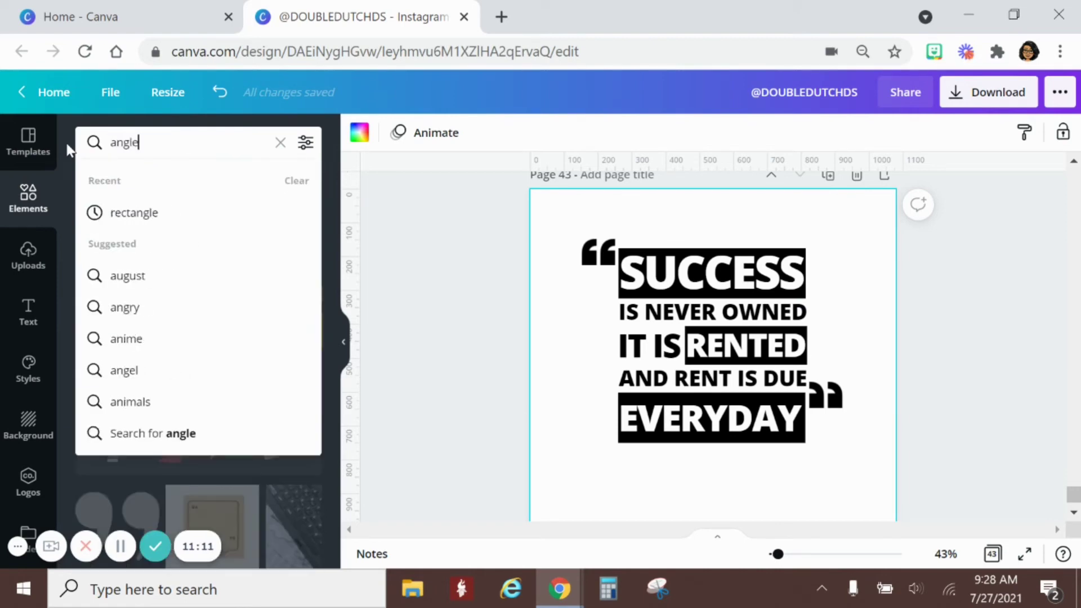
key(Return)
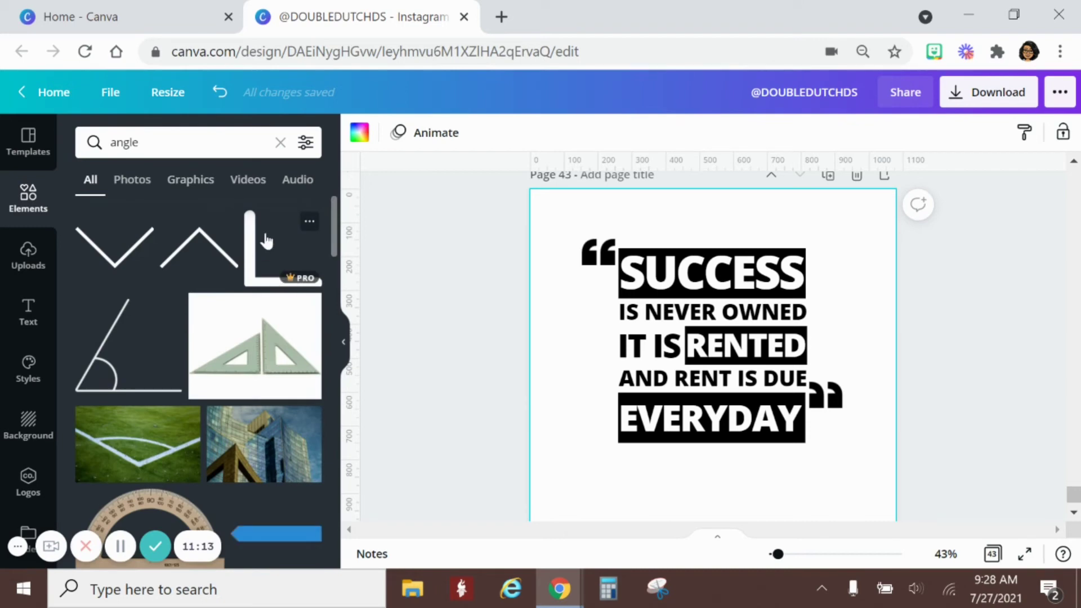
click(281, 276)
key(shift+Down)
key(shift+Down)
key(shift+Down)
key(shift+Down)
key(shift+Down)
key(shift+Down)
key(shift+Down)
key(shift+Down)
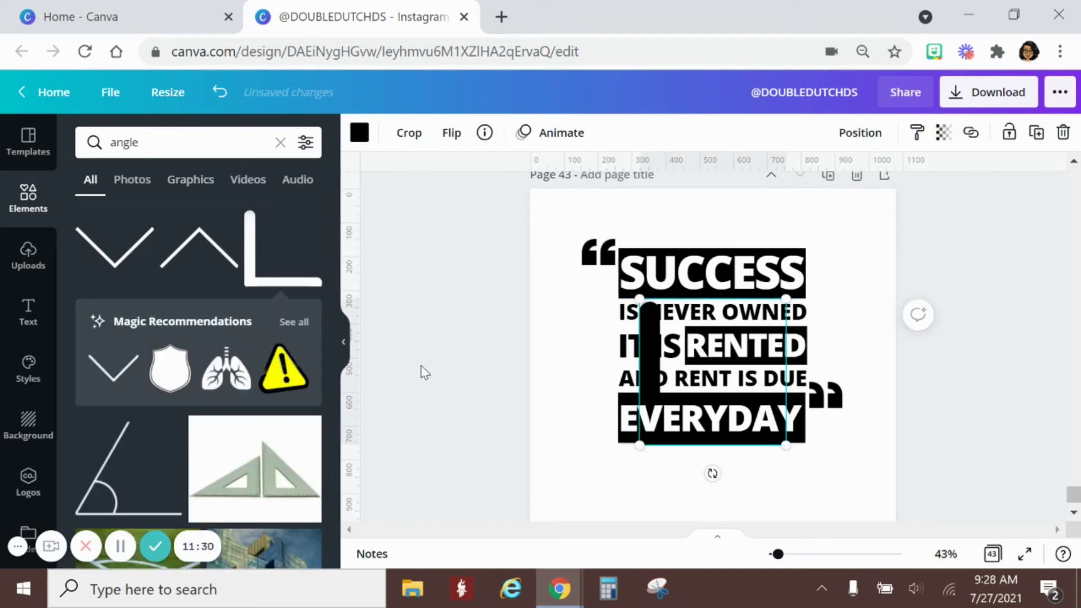
drag(704, 462, 636, 466)
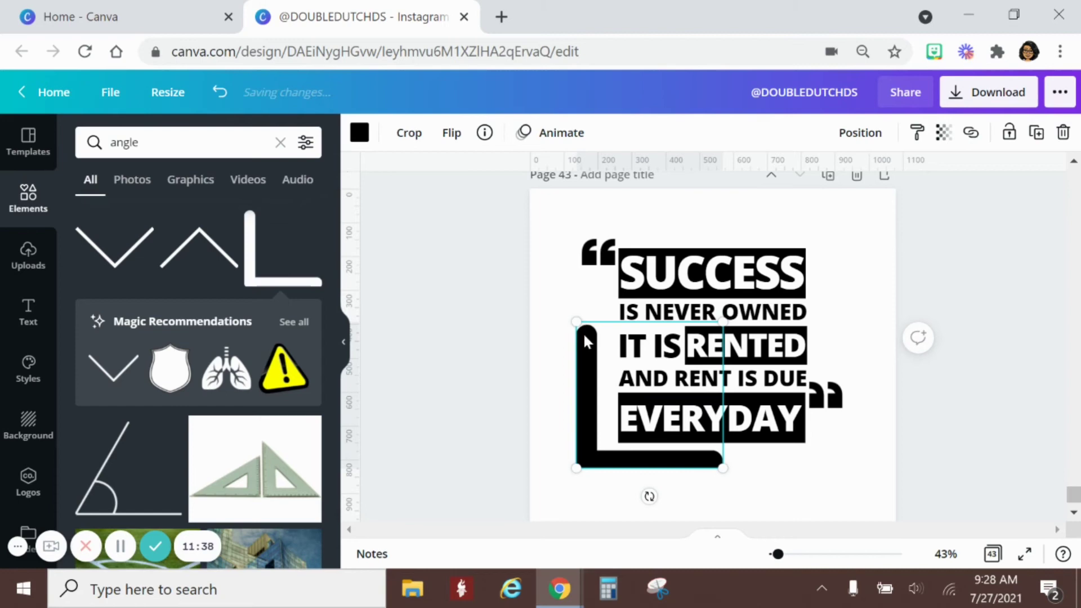
Crop the L shape's top and right edges, shrink it, and set it at EVERYDAY's bottom-left.
click(450, 133)
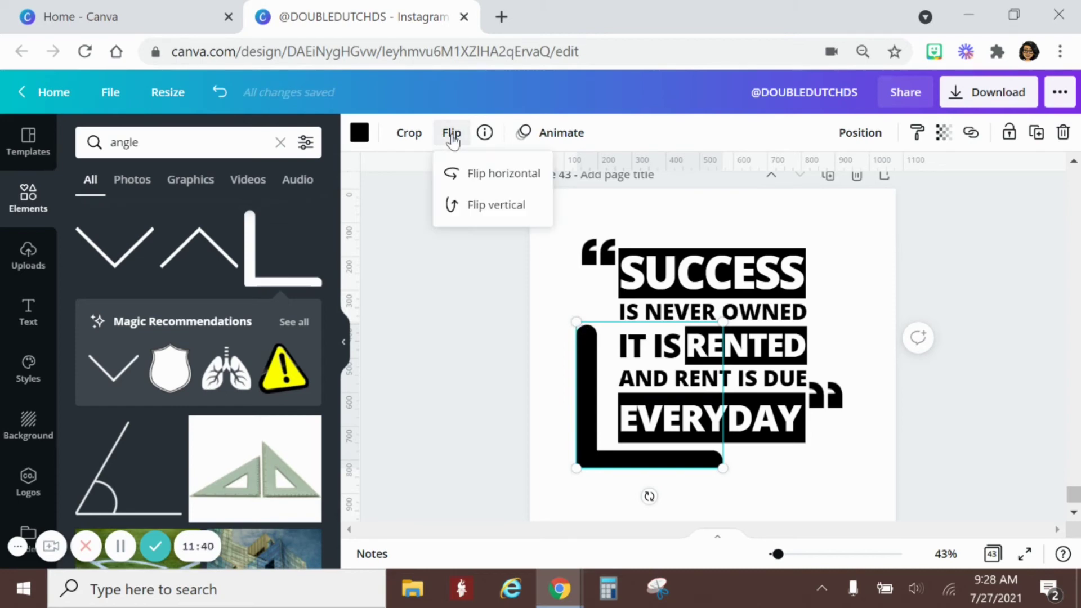
click(421, 138)
click(413, 136)
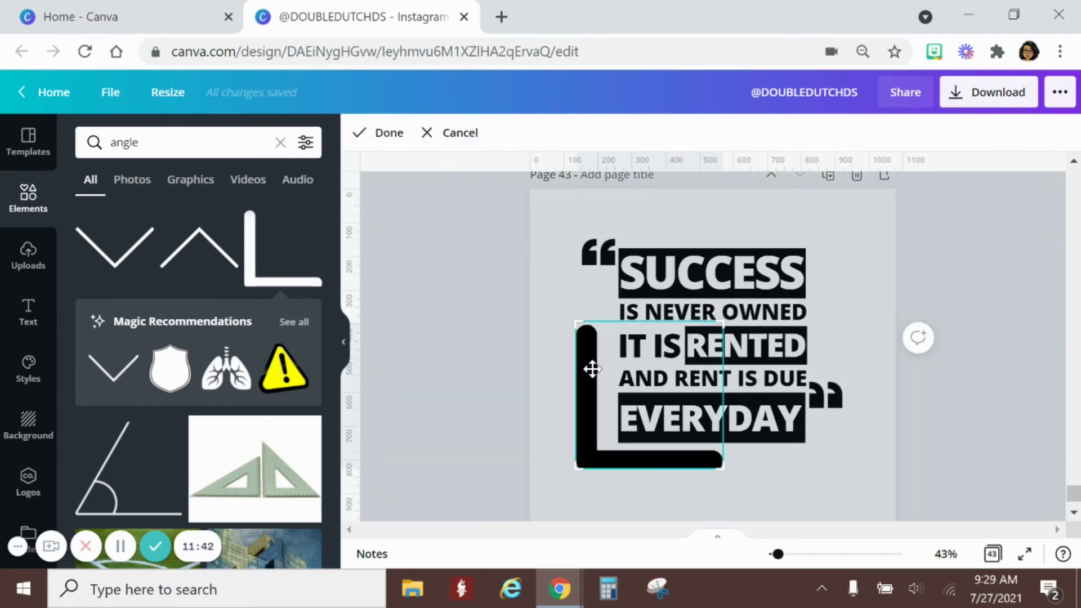
drag(574, 331, 574, 338)
drag(716, 463, 709, 465)
click(788, 485)
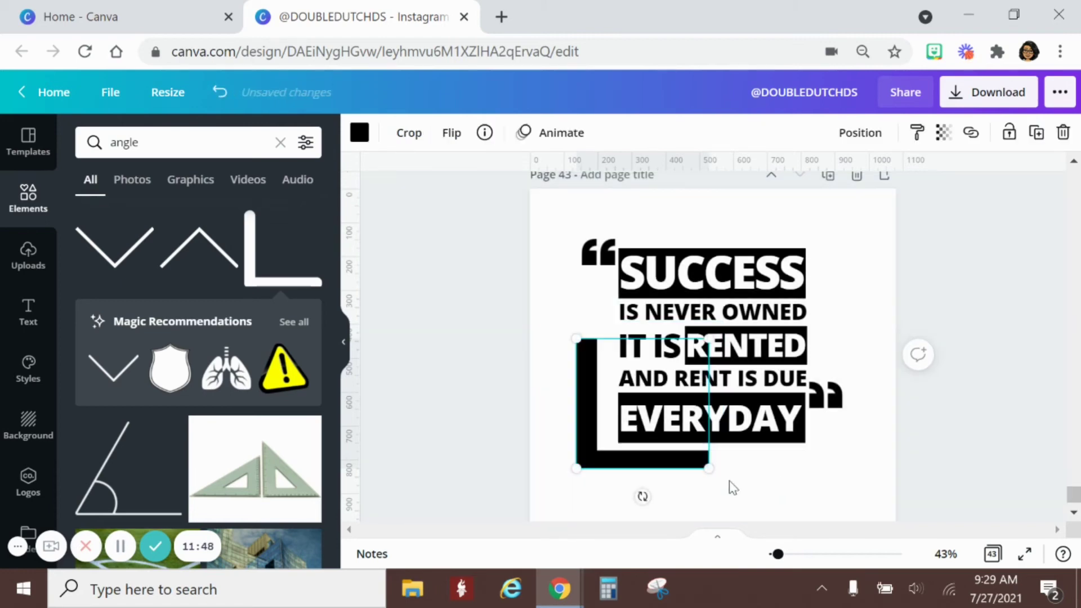
drag(705, 337, 638, 407)
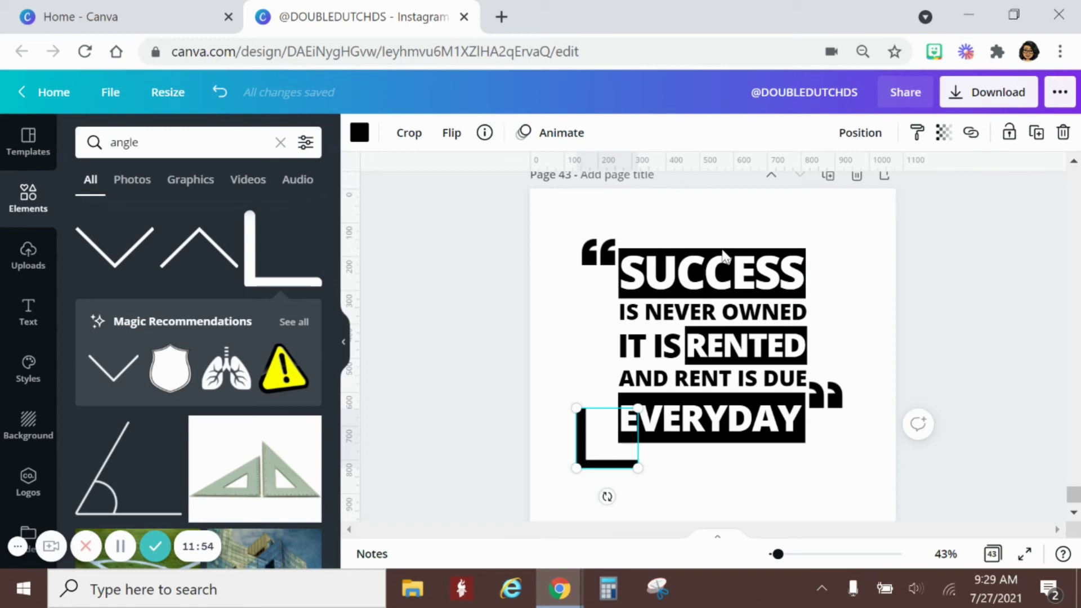
drag(612, 470, 636, 449)
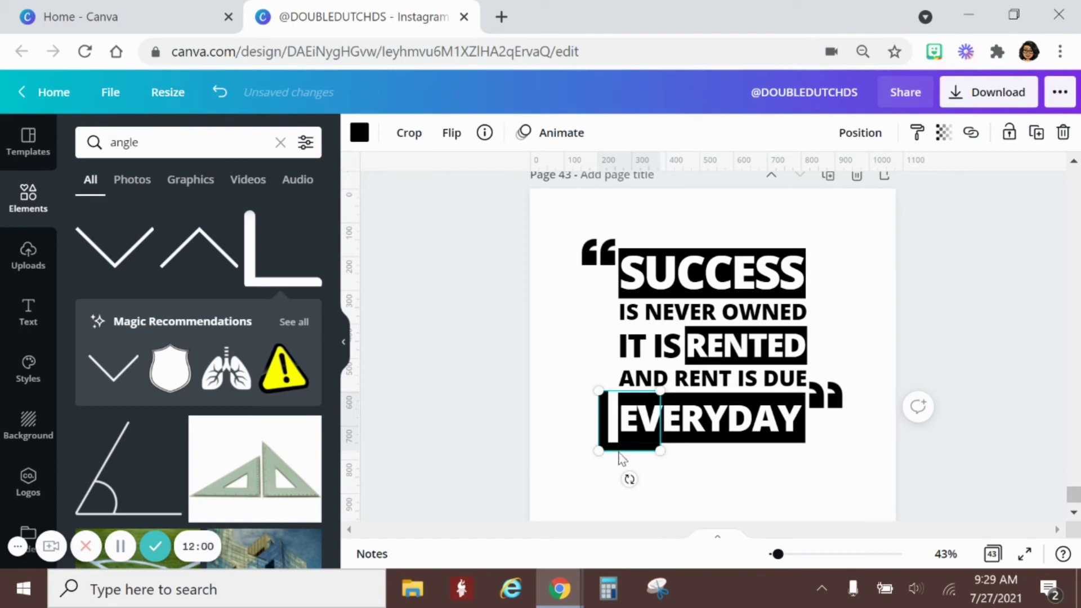
Nudge the L bracket slightly left so it frames EVERYDAY's bottom-left corner.
drag(626, 453, 617, 457)
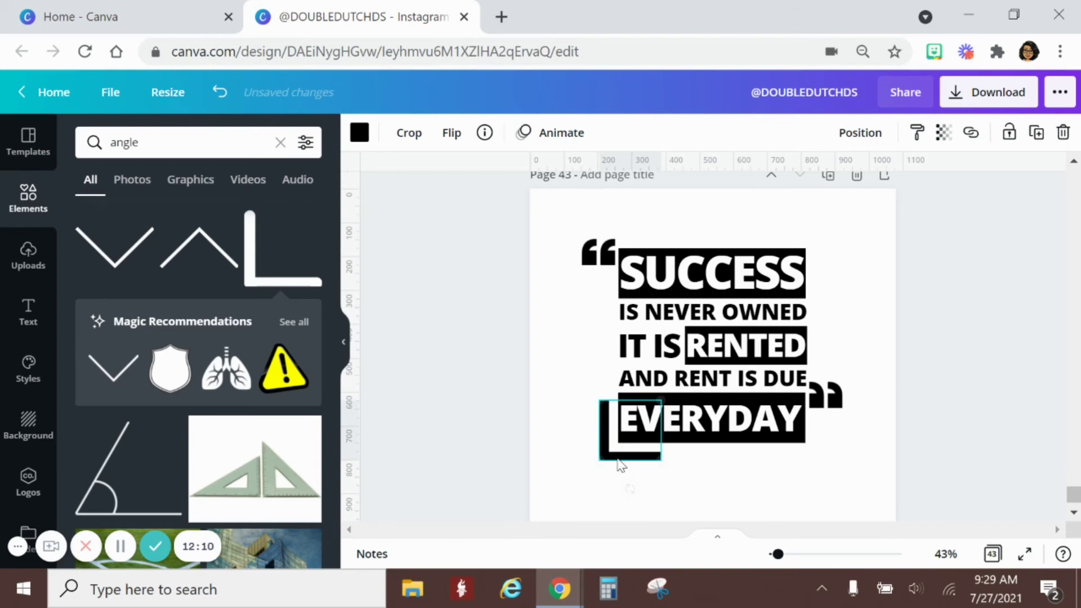
click(535, 454)
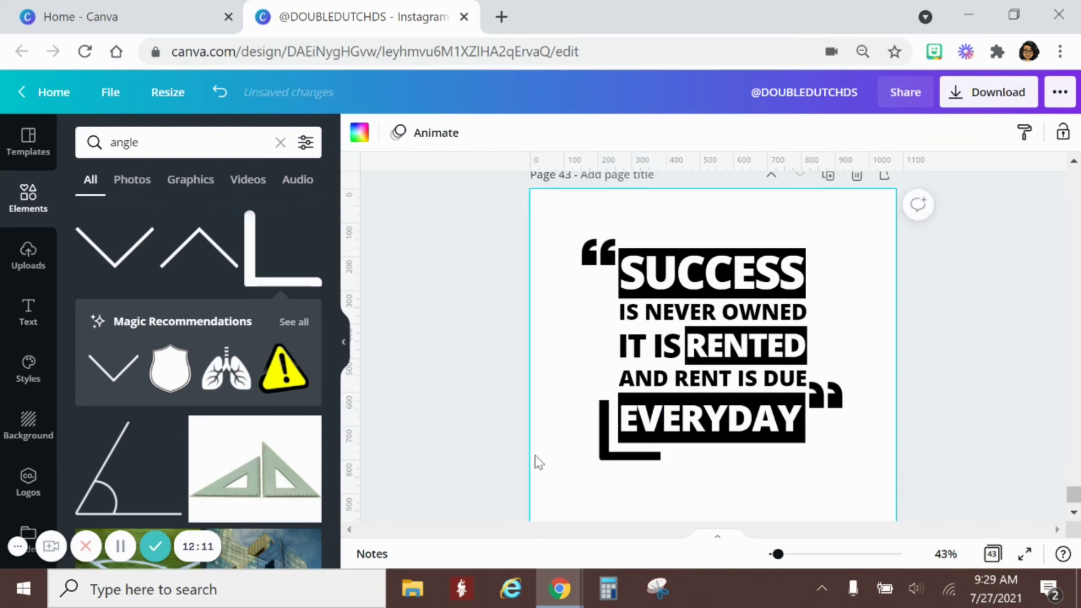
click(622, 437)
click(606, 456)
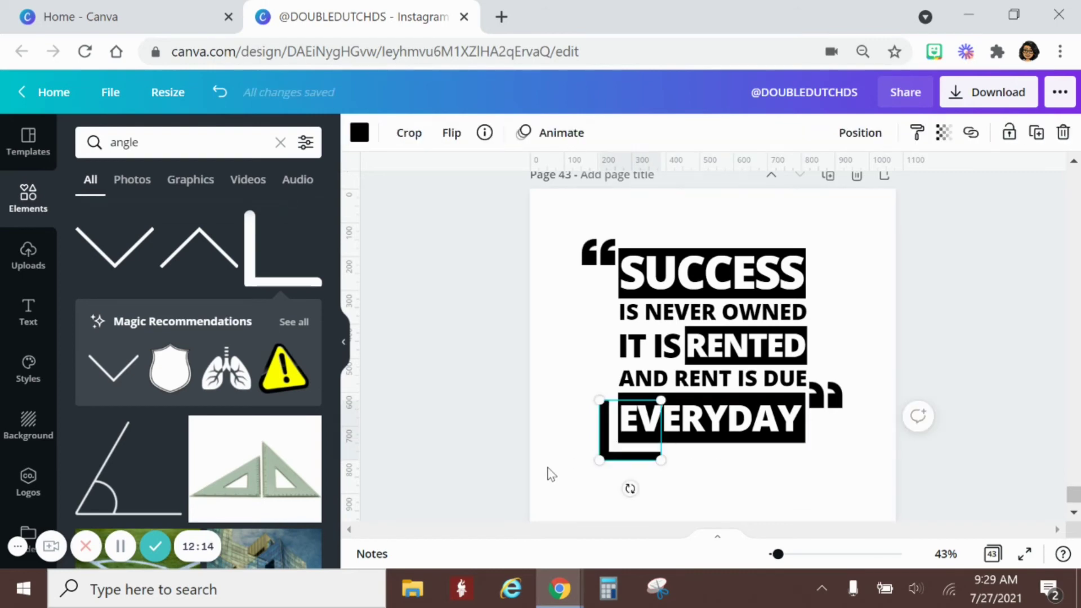
Duplicate the bracket, flip the copy vertically and horizontally, and move it toward SUCCESS's top-right.
drag(599, 460, 849, 258)
click(452, 131)
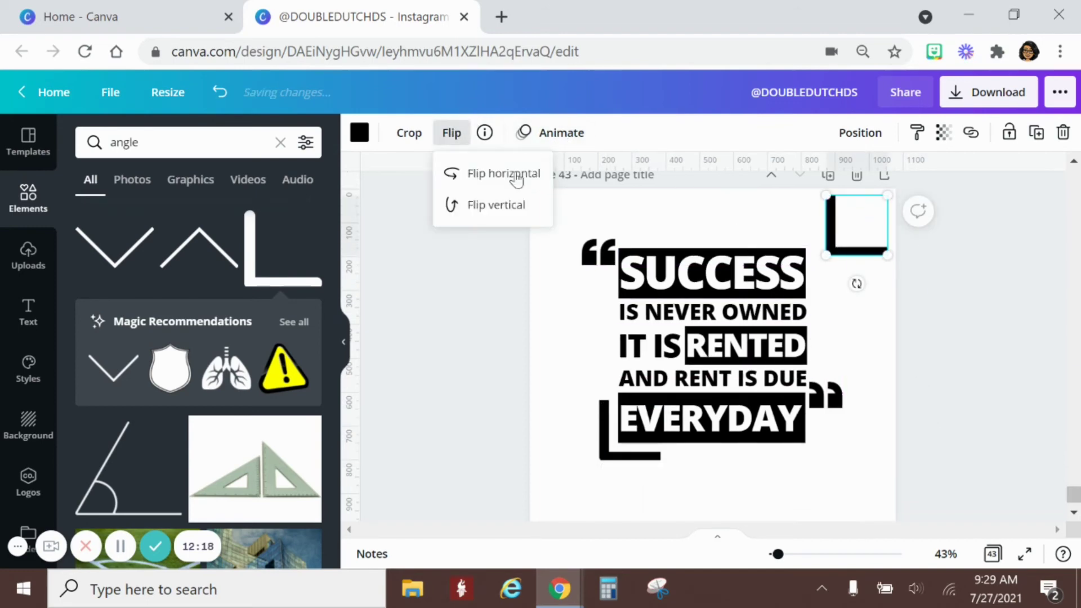
click(495, 206)
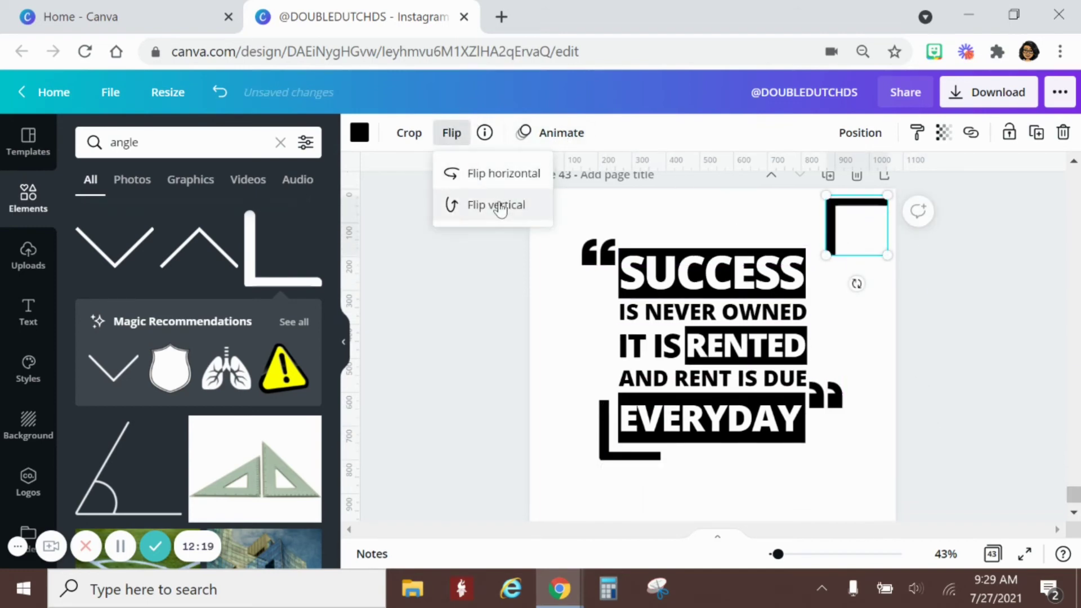
click(489, 175)
drag(867, 227, 812, 256)
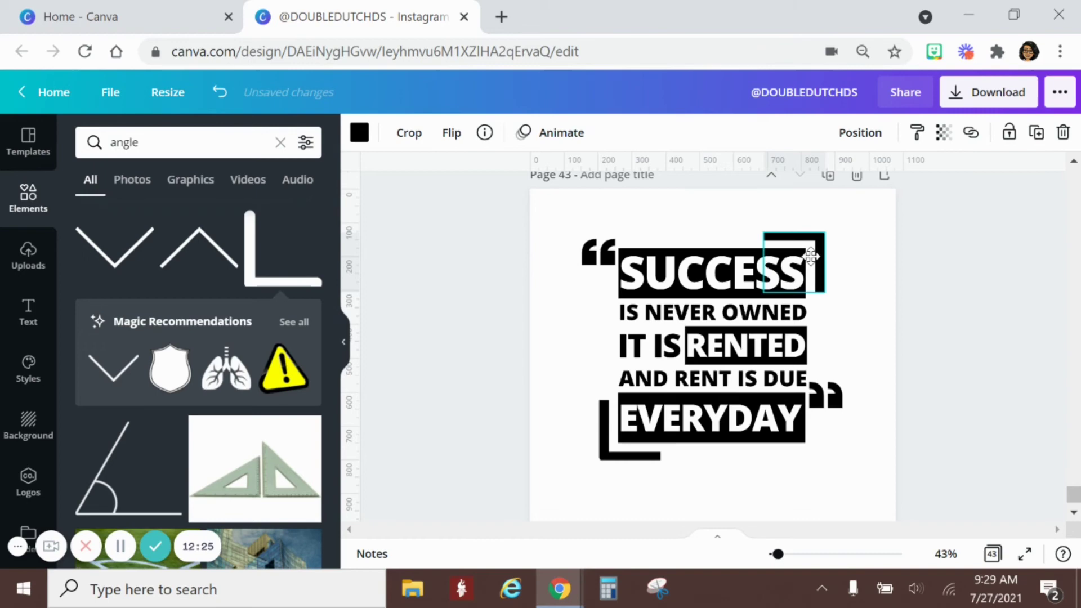
Deselect the mirrored bracket now resting at SUCCESS's top-right corner.
click(856, 271)
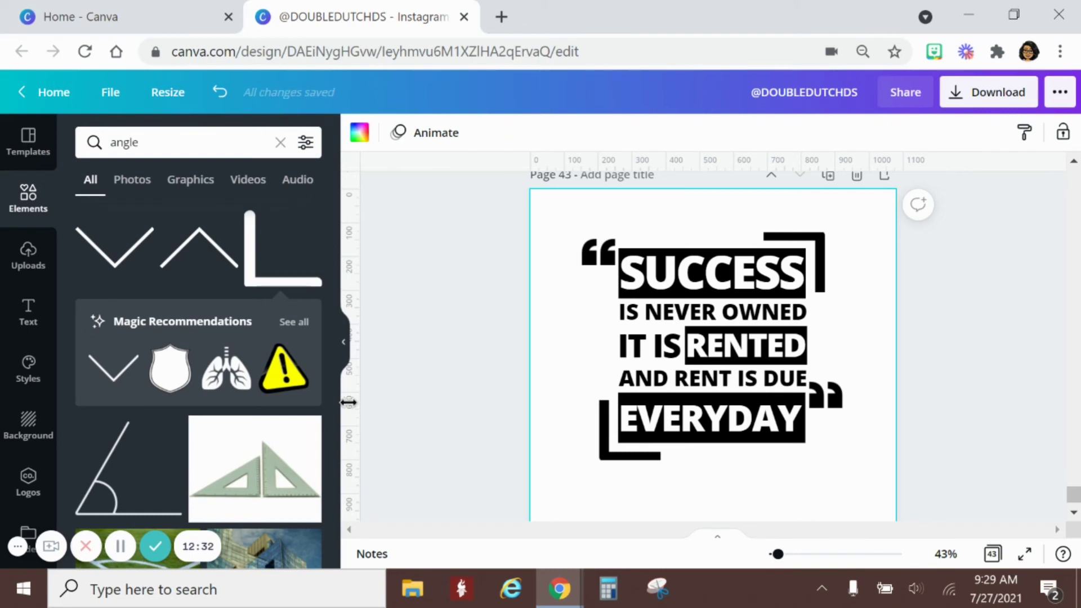
Add a horizontal line below the quote, set its weight to 24, and shorten it to about 250.
key(l)
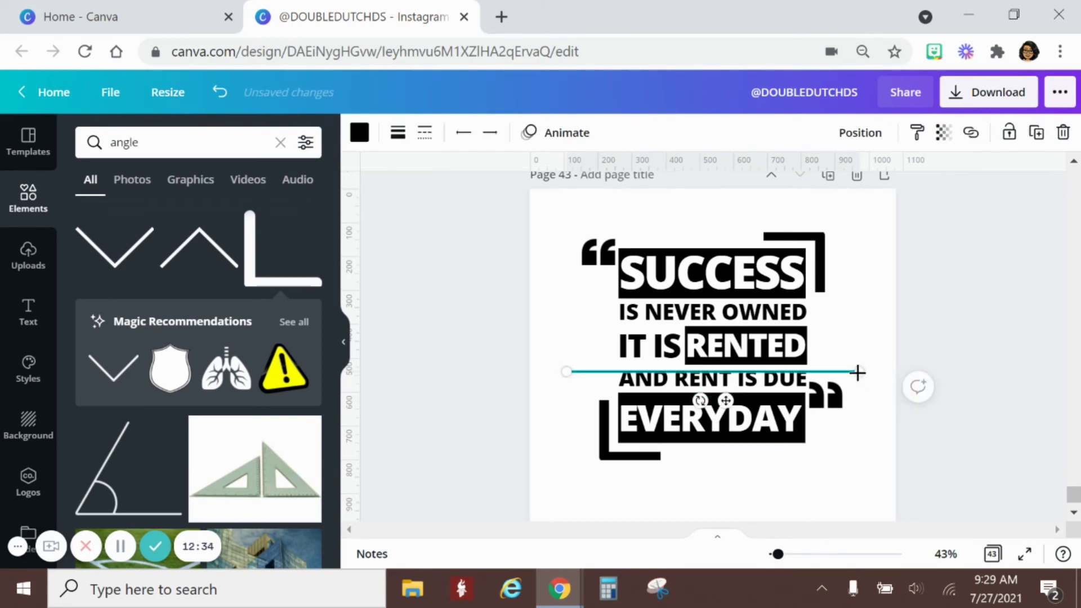
drag(725, 400, 718, 510)
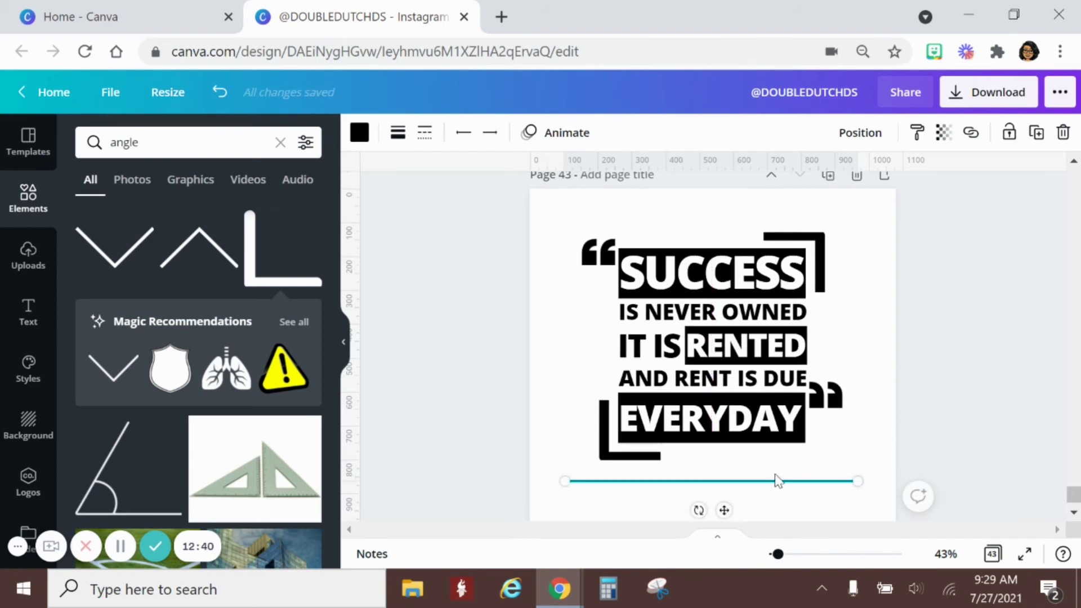
click(398, 134)
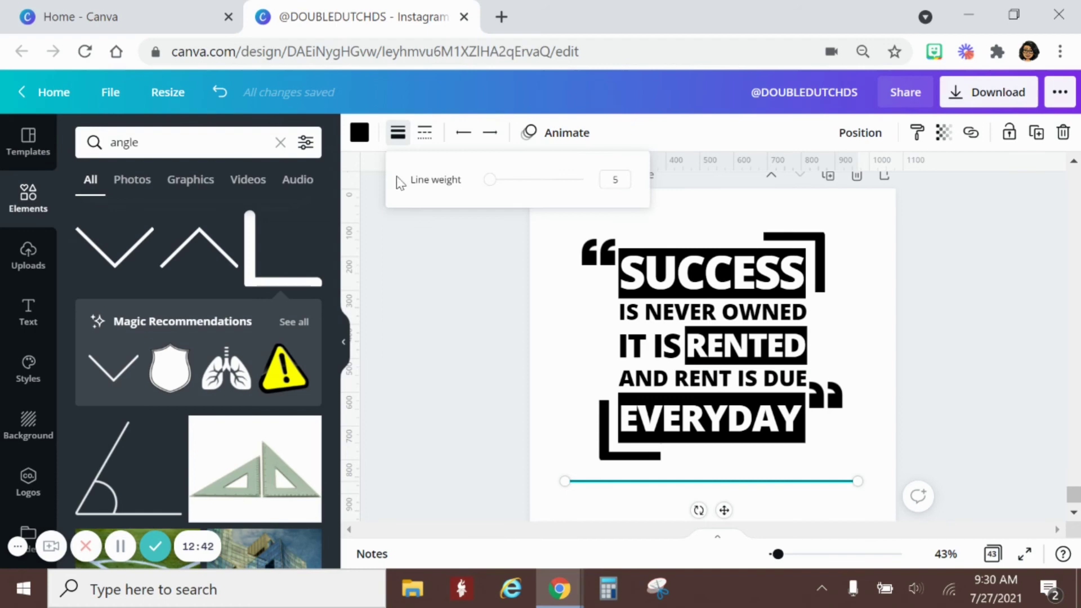
drag(486, 192, 510, 189)
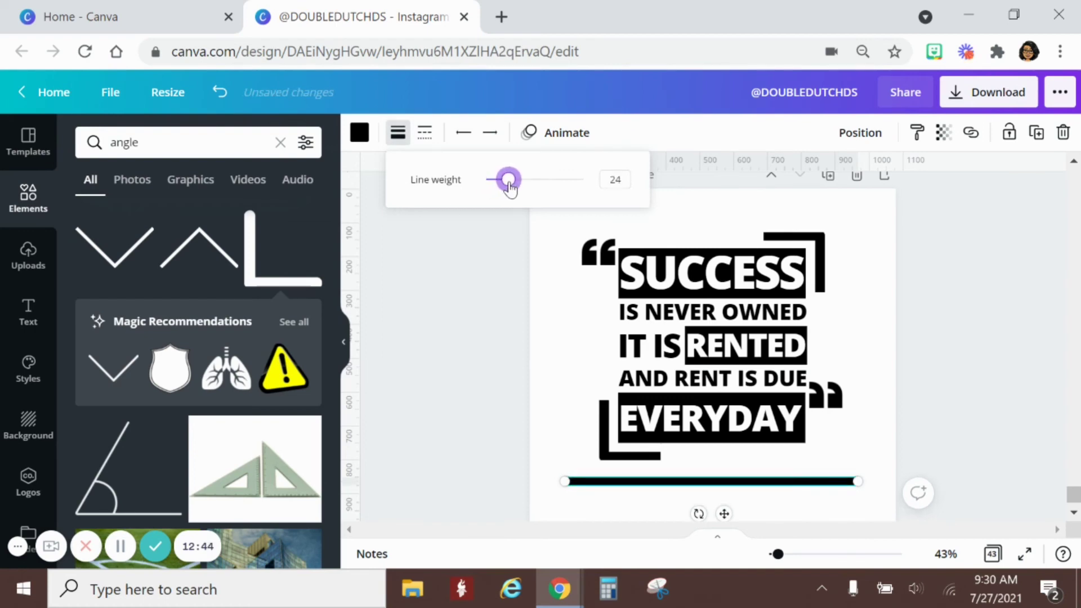
drag(856, 481, 721, 486)
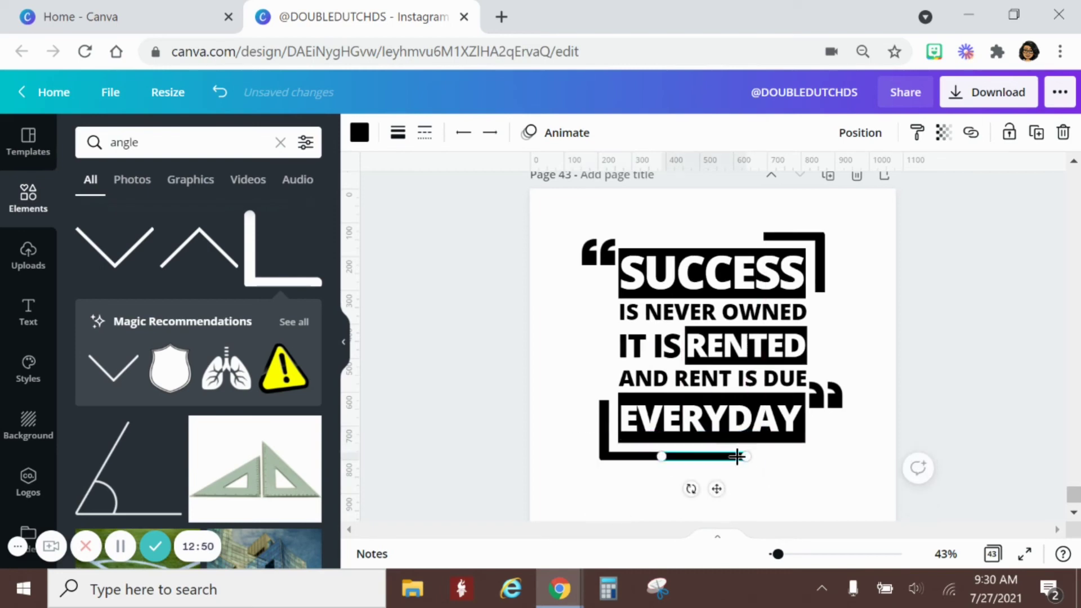
Raise the line weight to 29 and thicker, placing it under the right part of EVERYDAY.
click(397, 133)
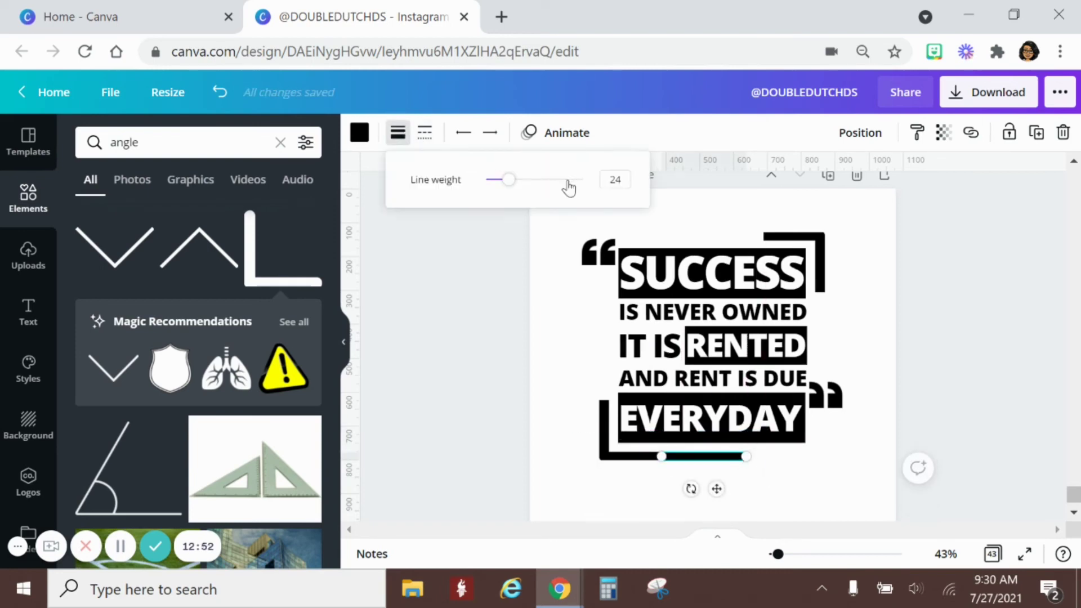
drag(509, 181, 511, 184)
drag(717, 491, 781, 488)
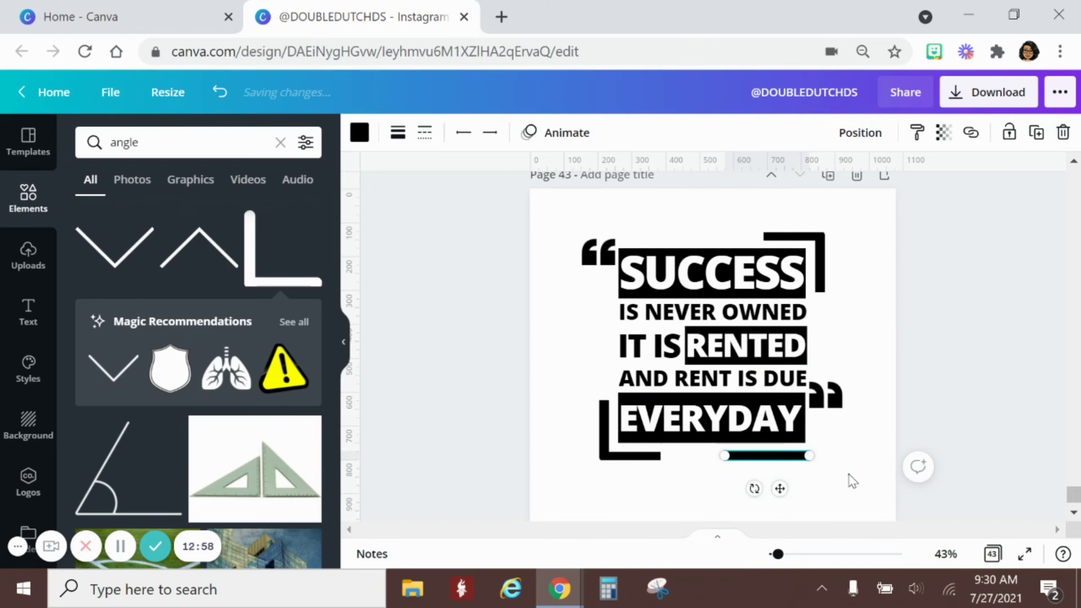
click(847, 477)
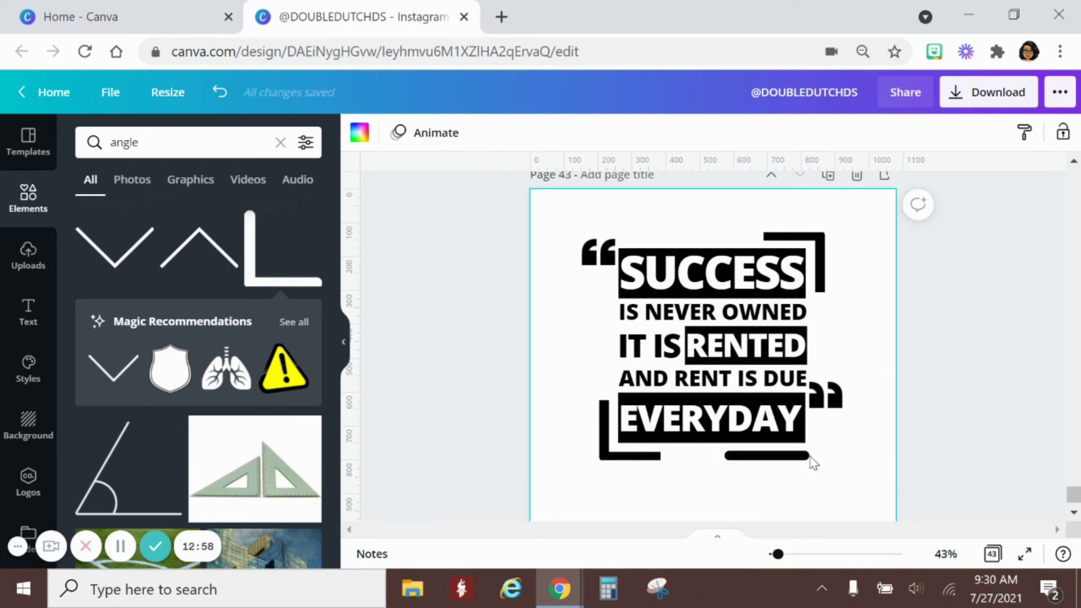
click(743, 456)
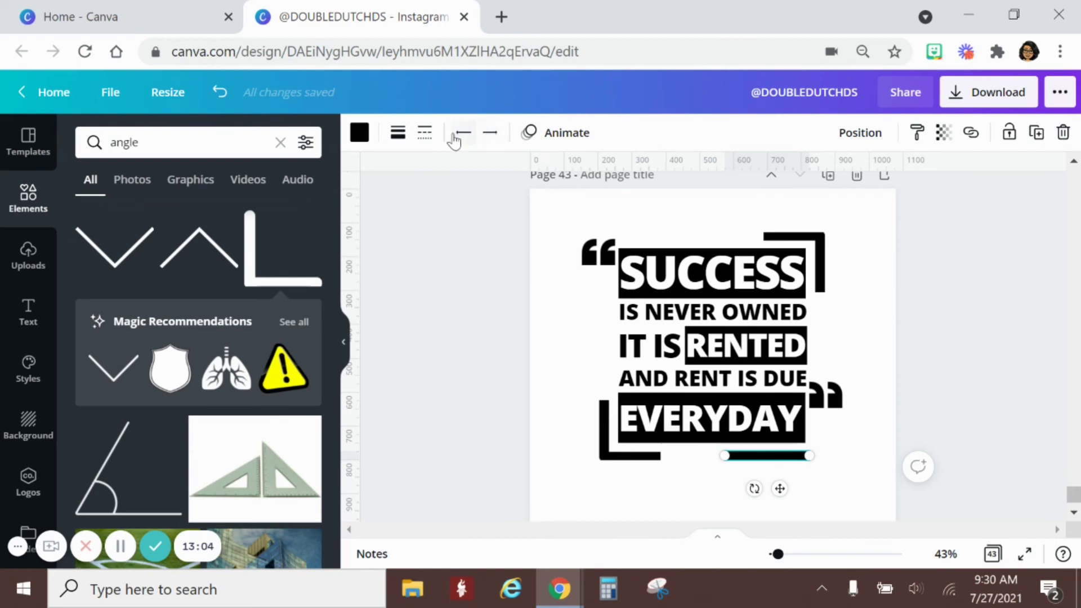
click(426, 138)
drag(445, 189, 464, 190)
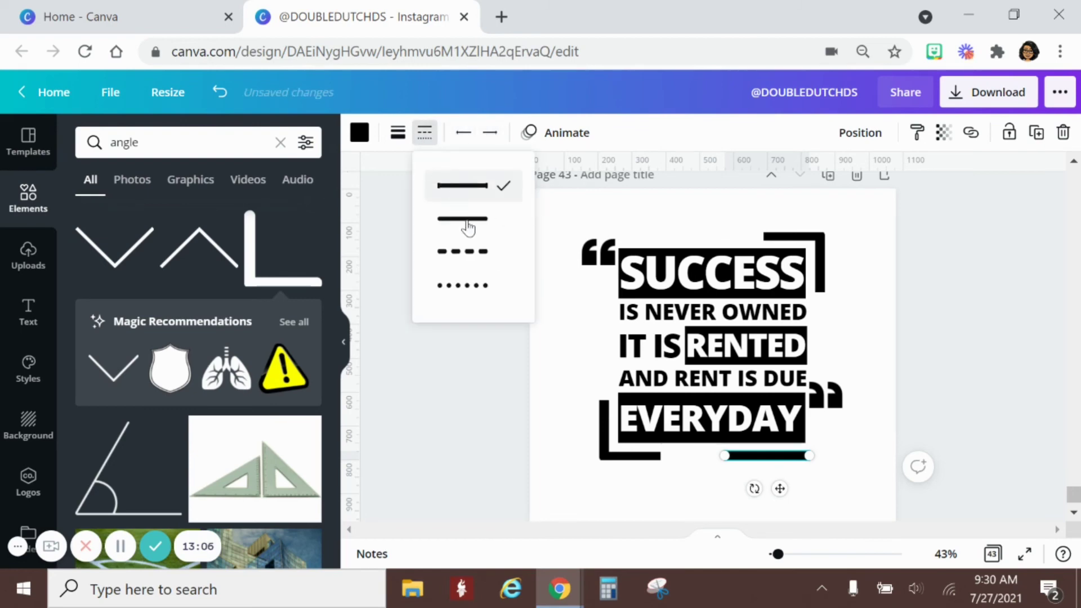
click(573, 483)
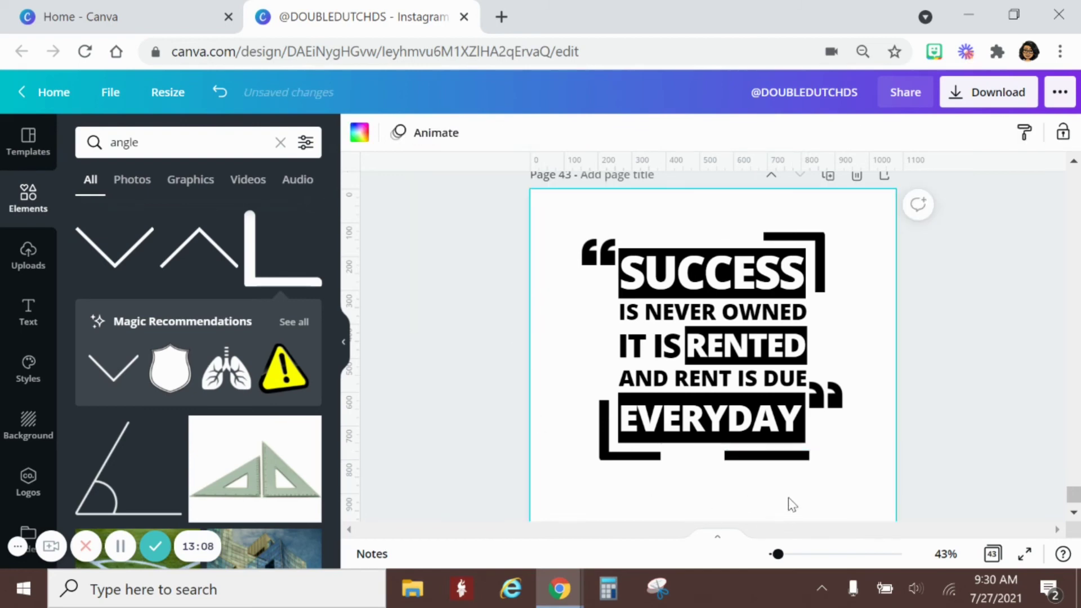
Trim both ends of the thick underline so it sits beneath EVERYDAY's right side.
click(735, 456)
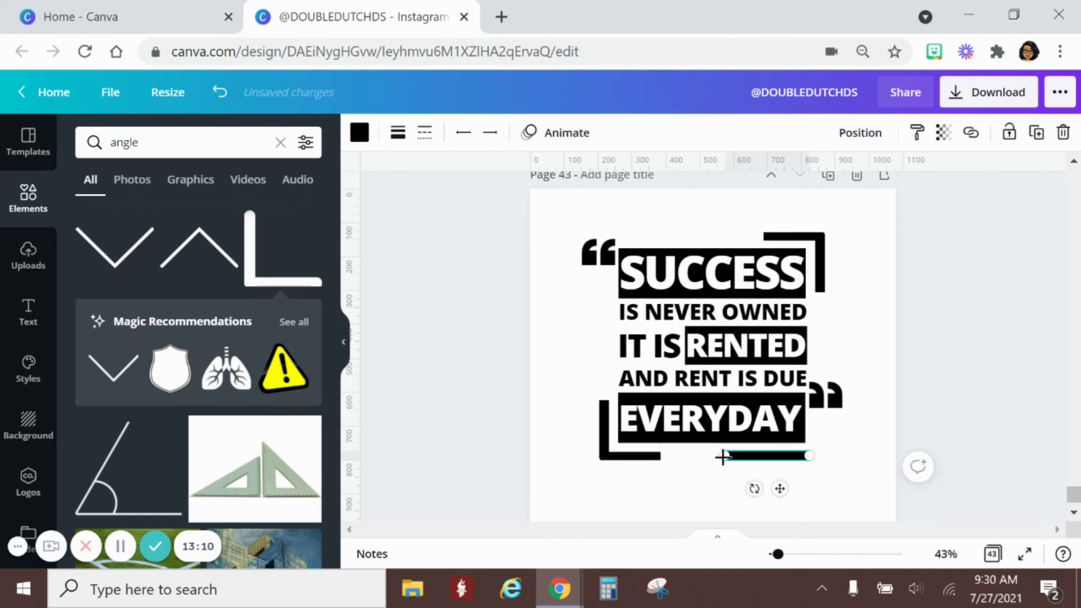
drag(723, 456, 714, 457)
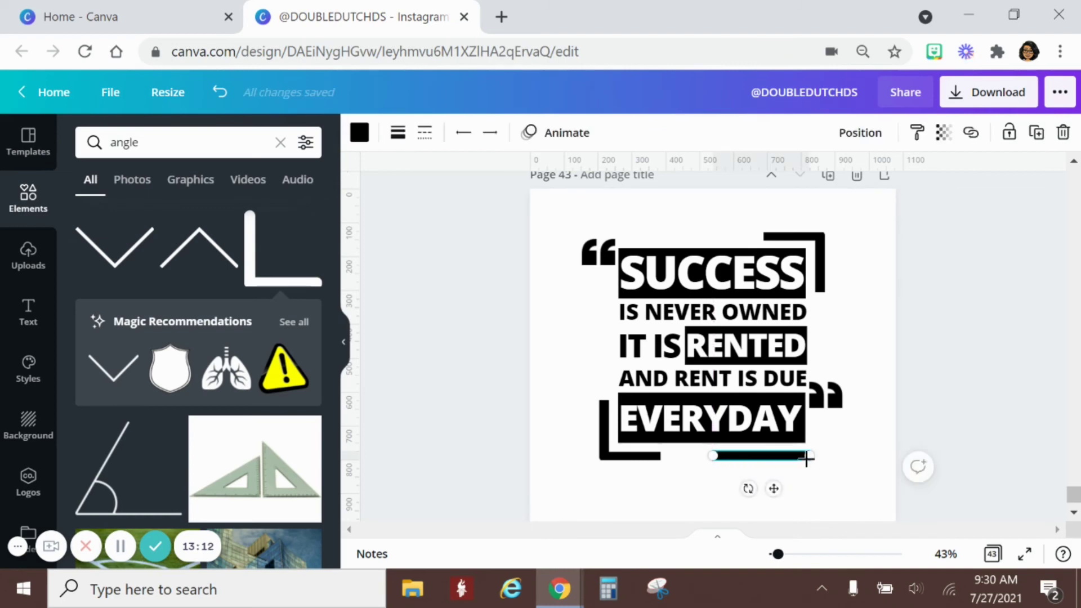
drag(808, 456, 802, 459)
click(855, 449)
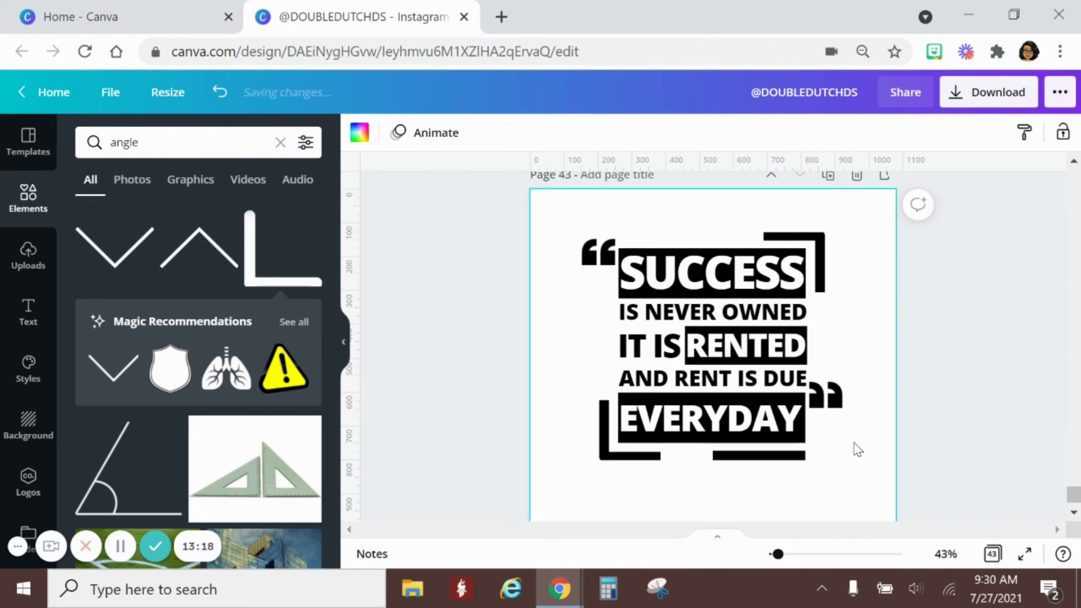
click(734, 459)
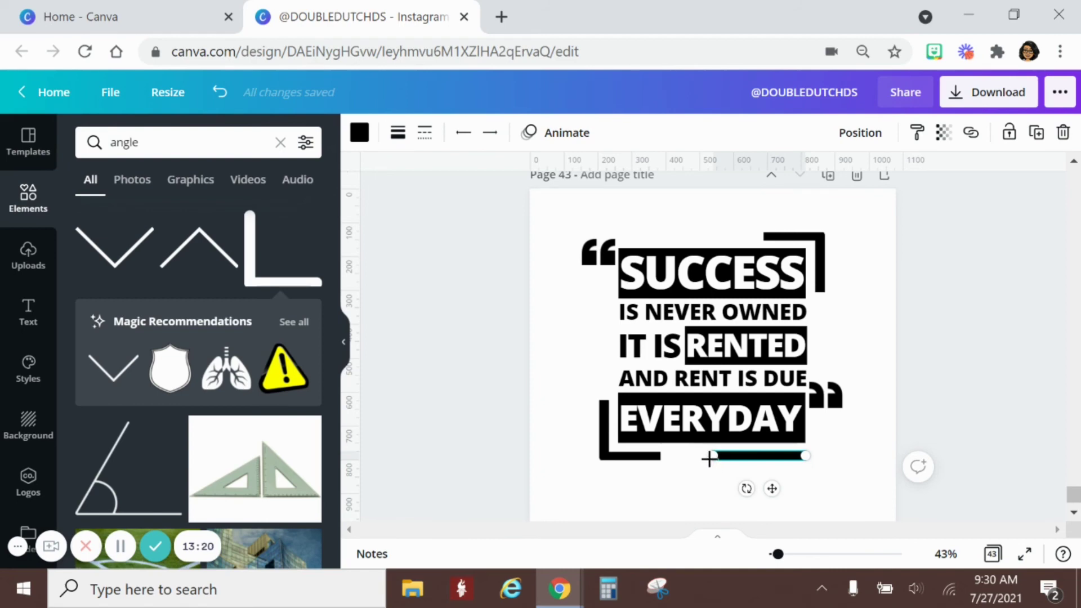
drag(709, 459, 731, 457)
Select all quote elements together, enlarge the group, and centre it on page 43.
click(847, 453)
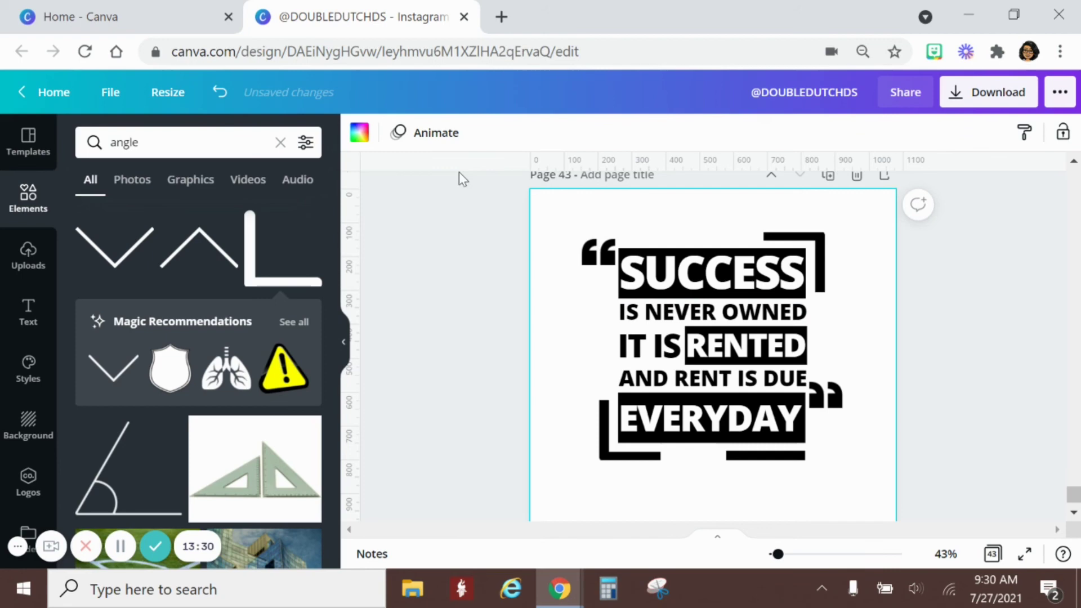
drag(521, 206, 873, 521)
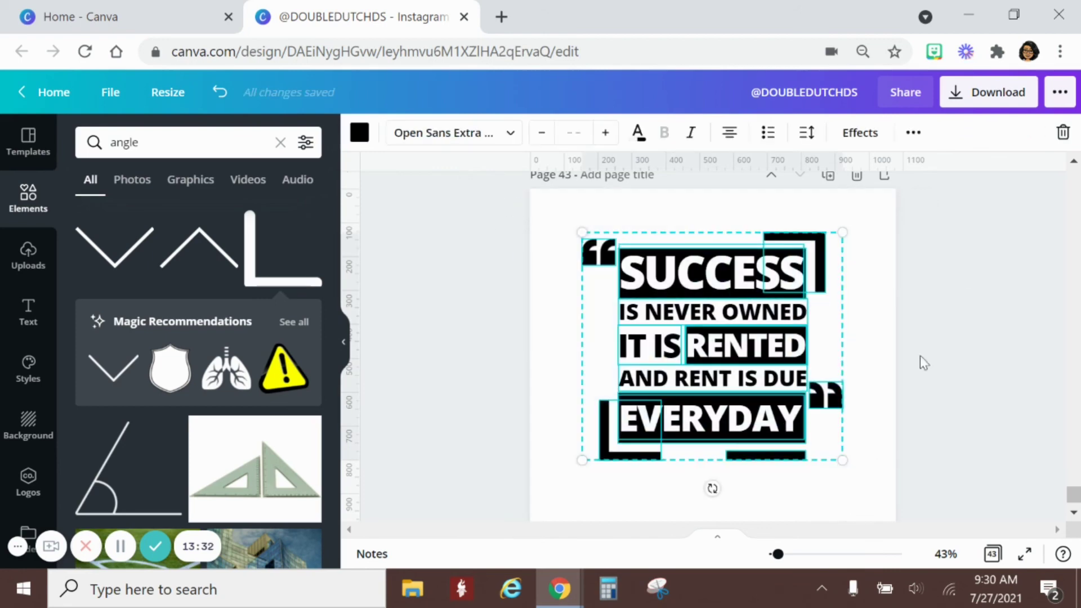
drag(573, 468, 560, 481)
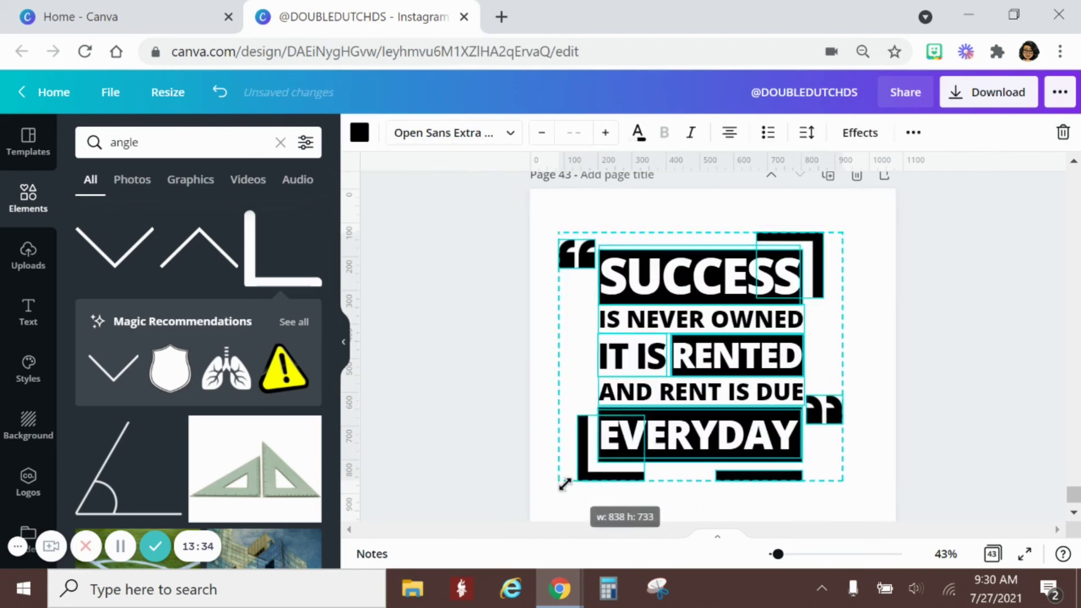
scroll(753, 393, down, 2)
drag(841, 379, 884, 420)
drag(560, 412, 543, 428)
scroll(648, 401, up, 3)
scroll(647, 399, down, 2)
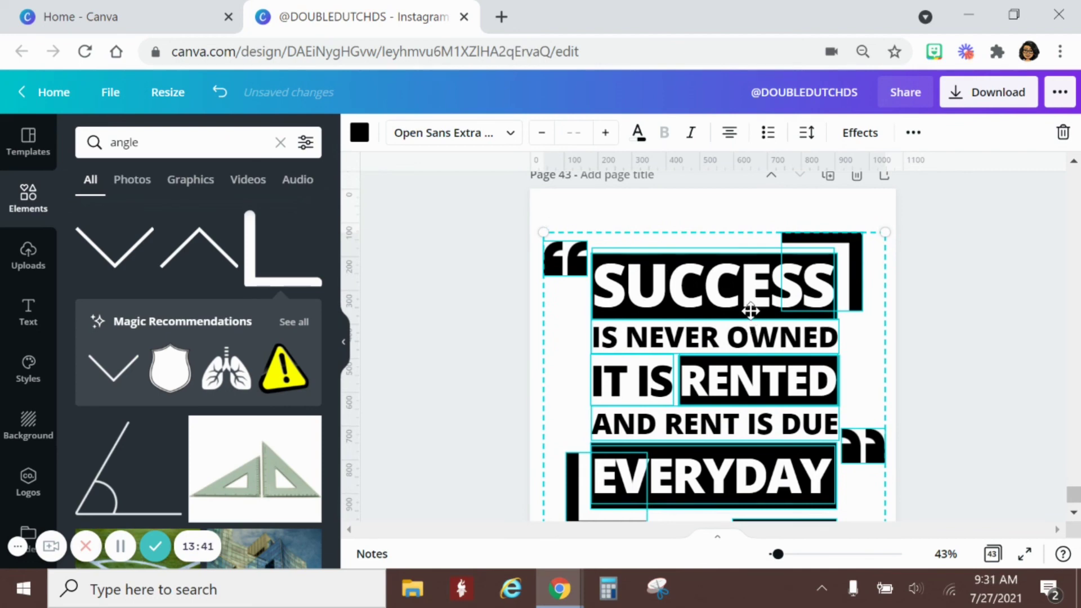
drag(751, 311, 748, 316)
Add a new blank page 44 after the quote design.
click(904, 340)
scroll(904, 340, down, 2)
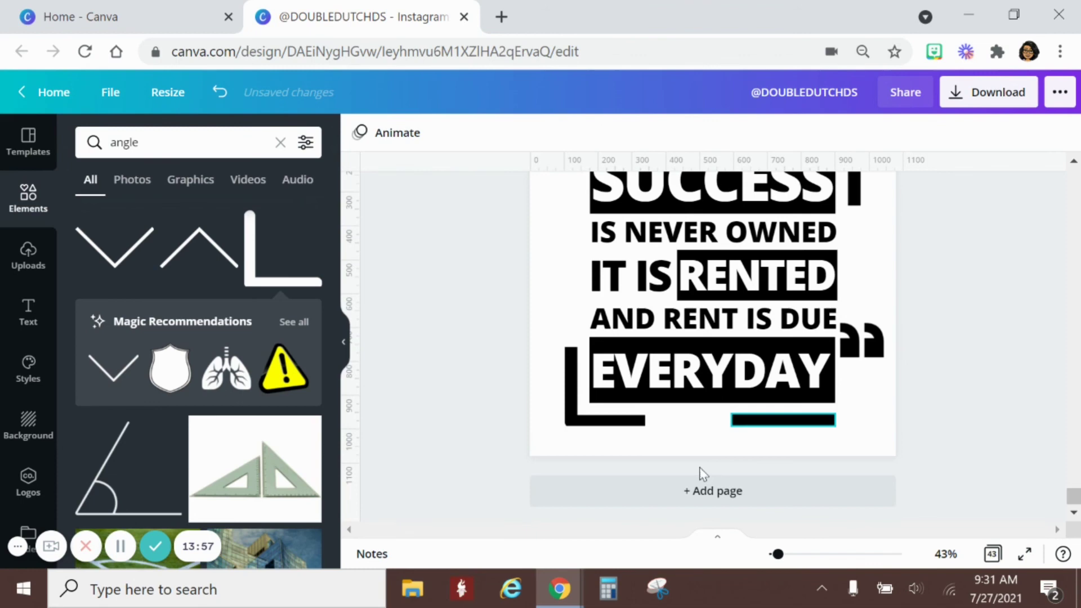
click(712, 489)
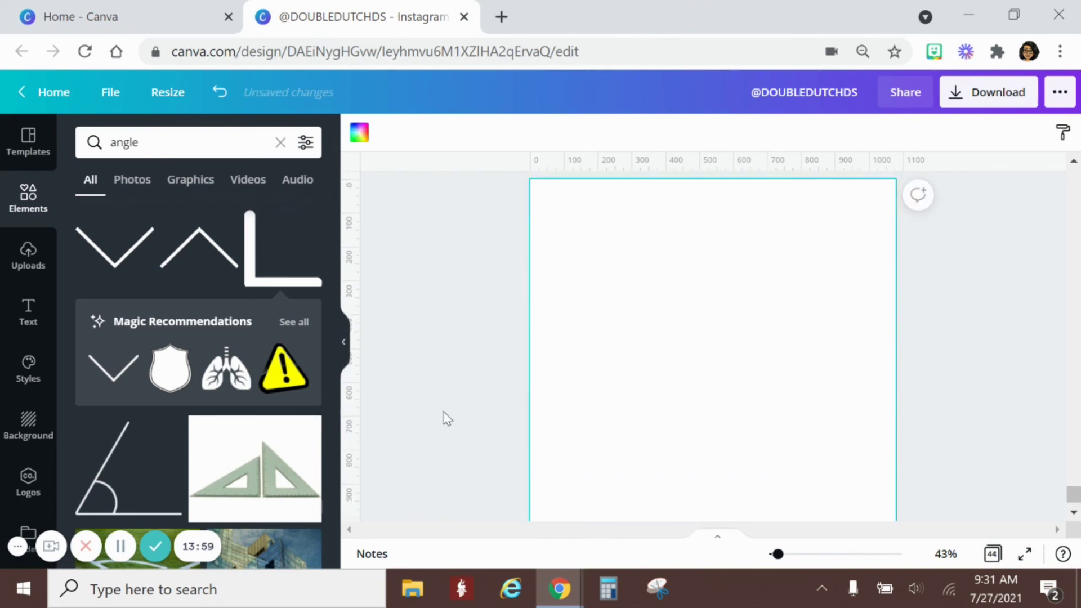
Open the Mockups folder in saved Folders and browse to the grey-shirt-and-sneakers mockup.
scroll(1077, 520, down, 1)
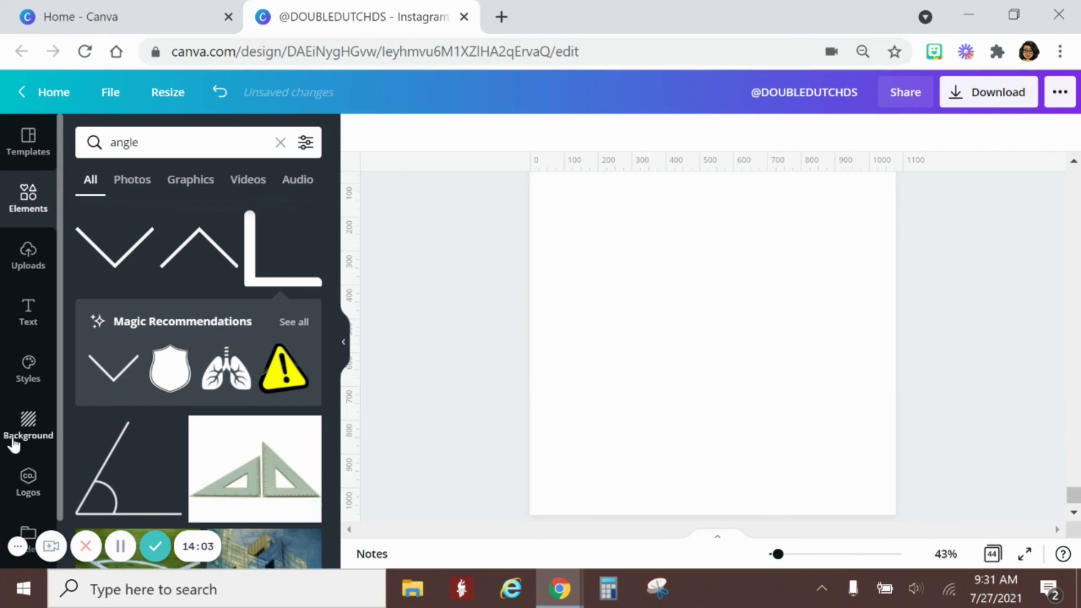
scroll(14, 442, down, 1)
click(27, 480)
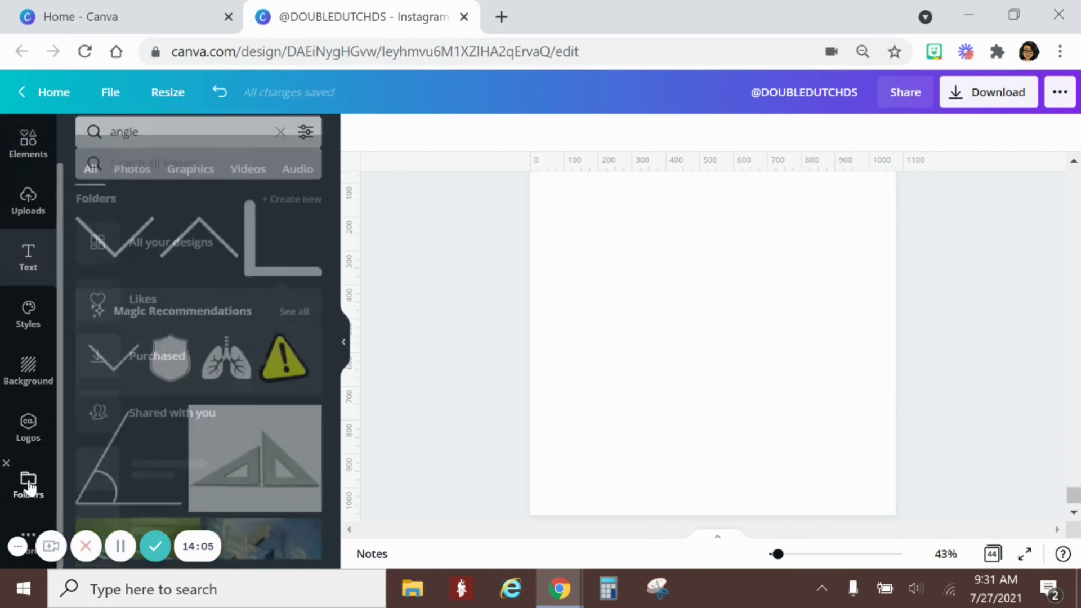
scroll(182, 313, down, 12)
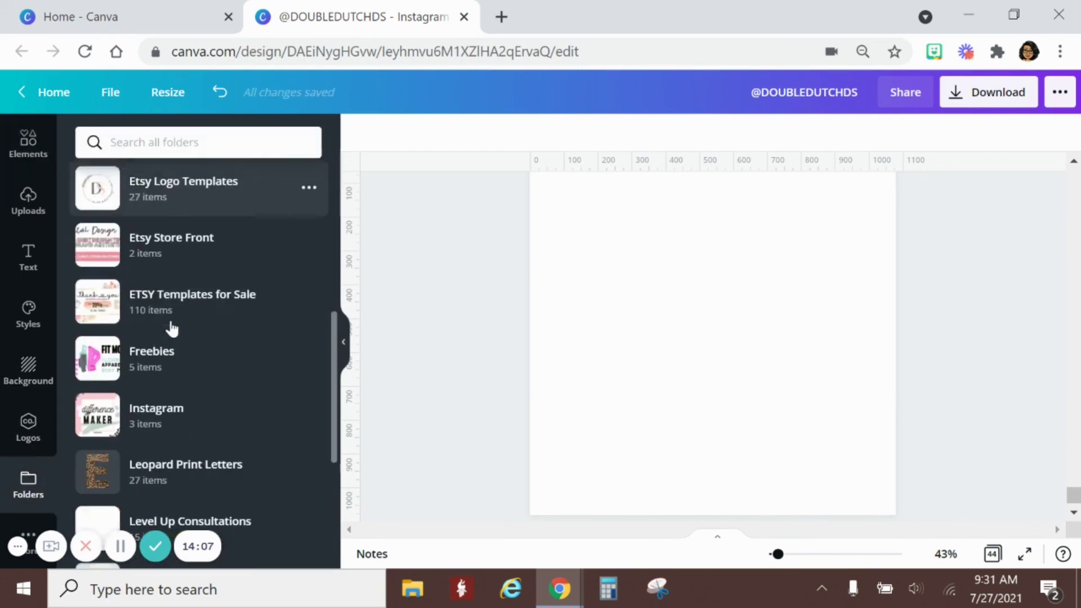
click(172, 329)
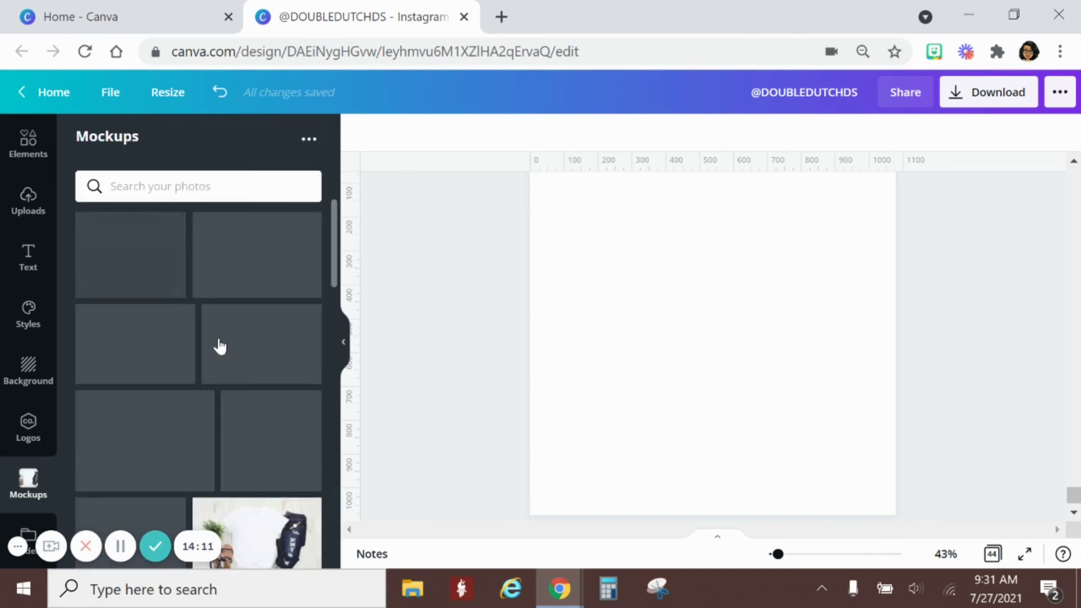
scroll(218, 338, down, 5)
scroll(217, 349, down, 1)
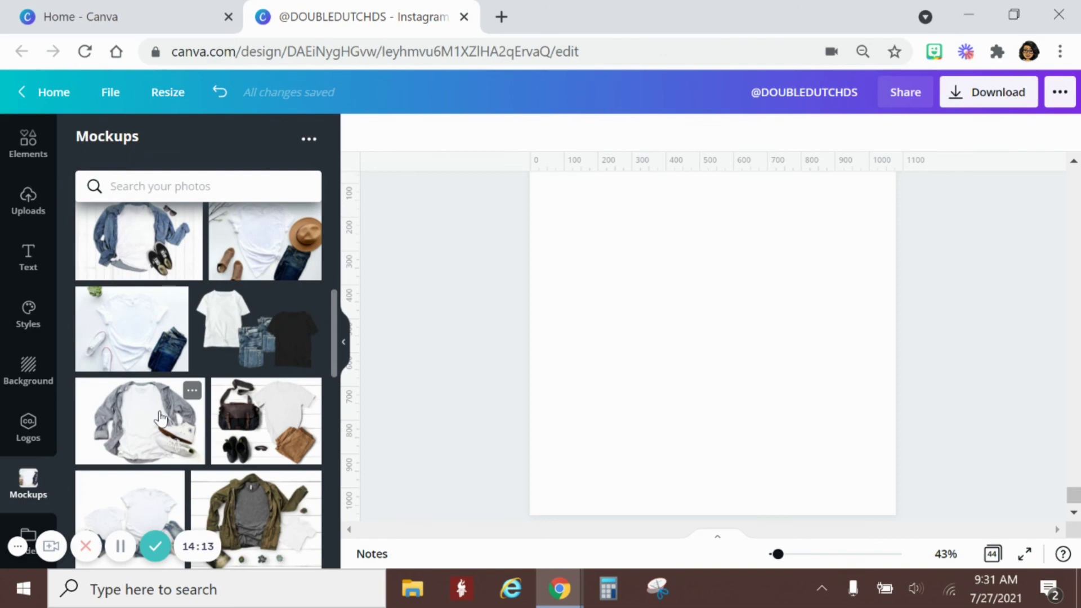
scroll(159, 423, down, 3)
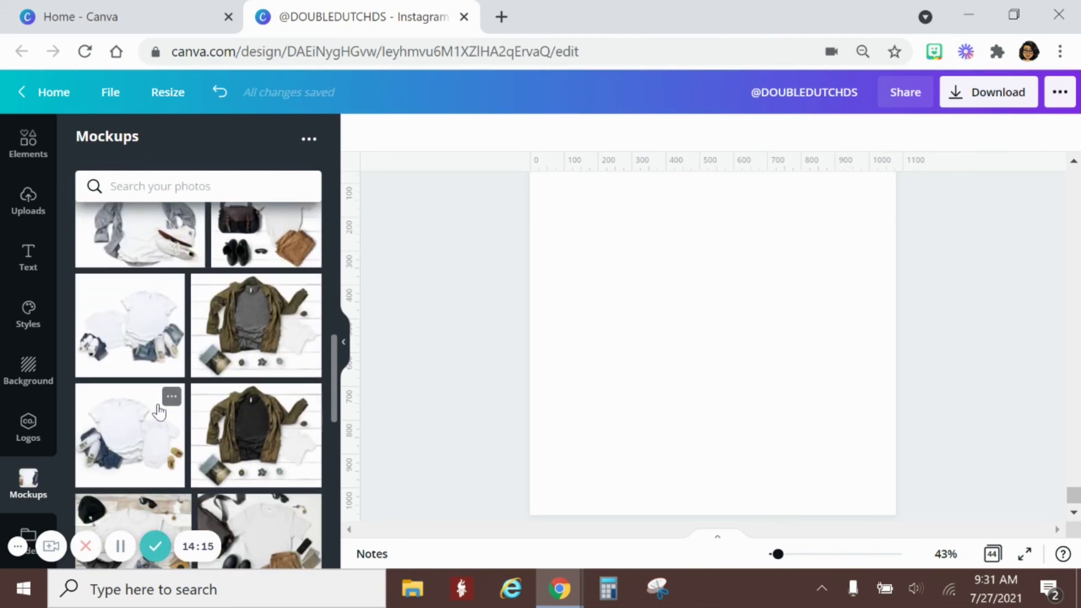
scroll(159, 413, up, 2)
Place the grey-shirt-and-sneakers mockup on page 44 and enlarge it.
click(163, 317)
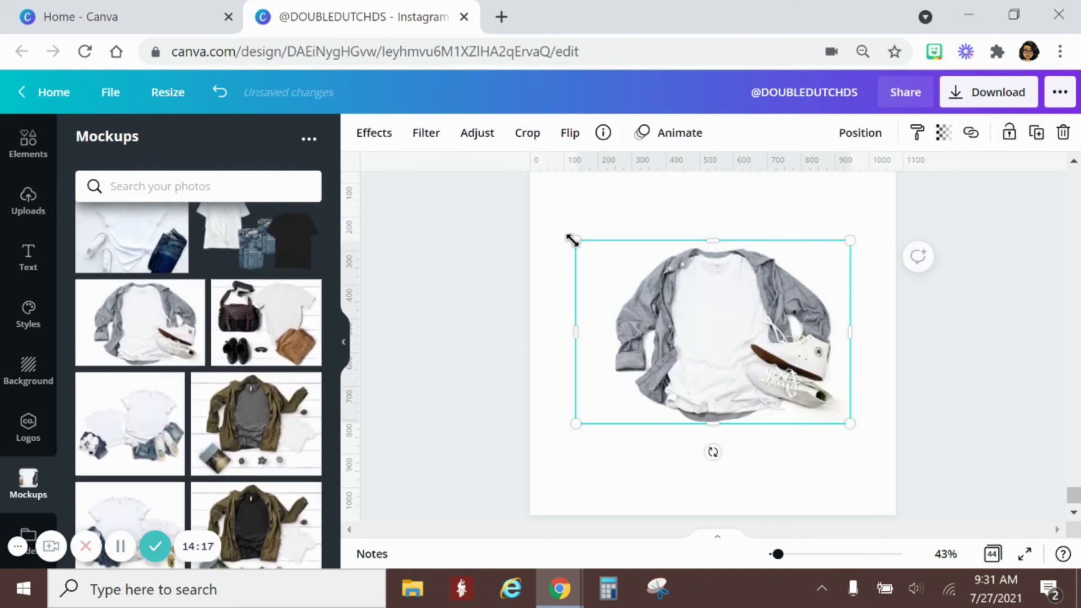
drag(538, 215, 478, 172)
scroll(666, 319, up, 2)
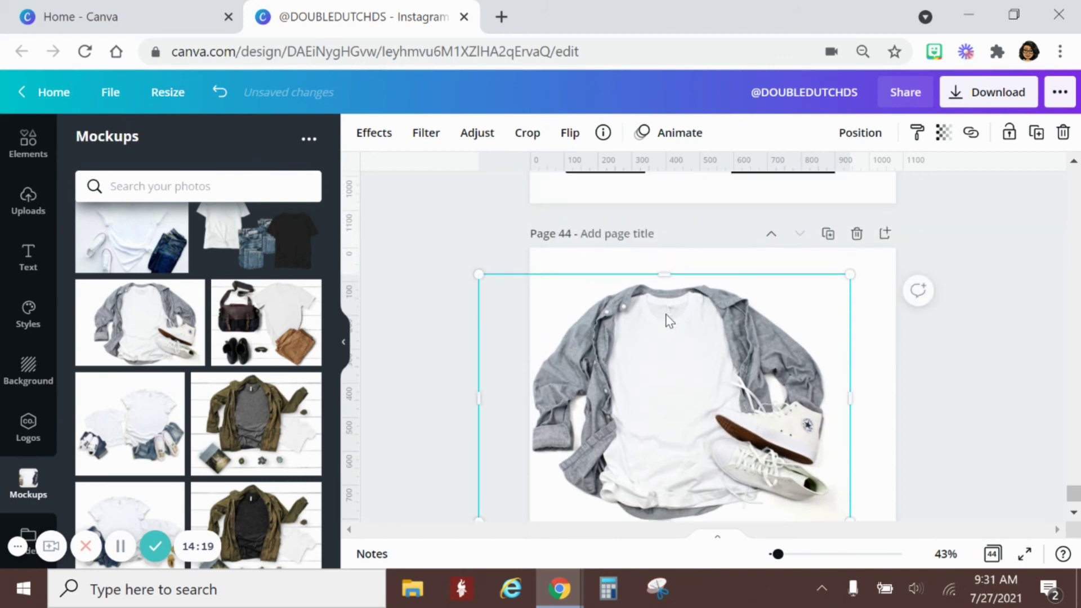
scroll(668, 312, down, 2)
drag(843, 422, 984, 514)
drag(789, 472, 719, 424)
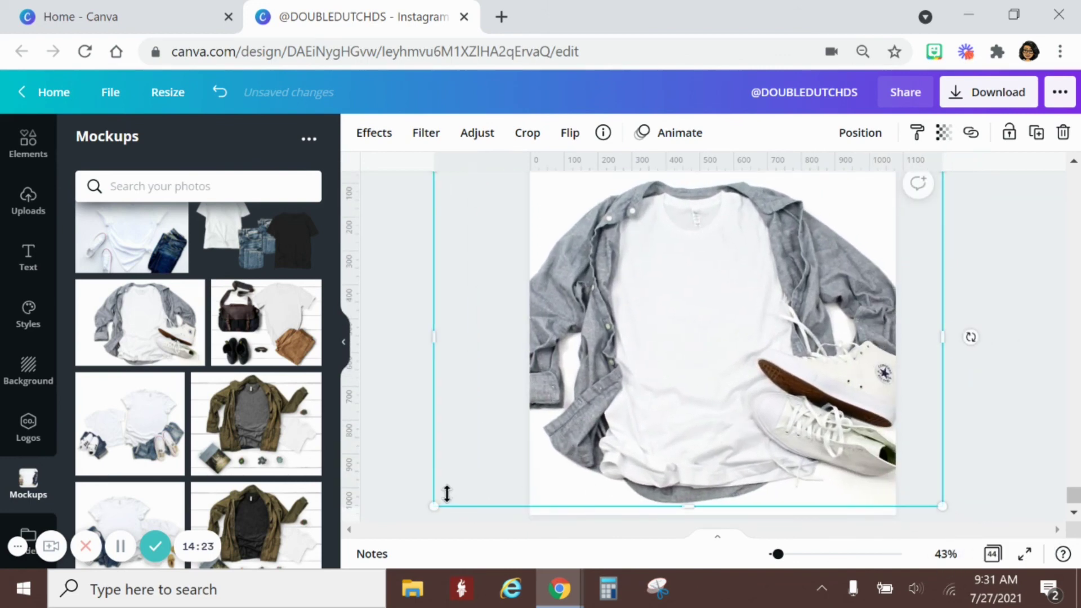
Trim the mockup's sides and stretch it to the page's top and bottom edges.
drag(441, 363, 536, 349)
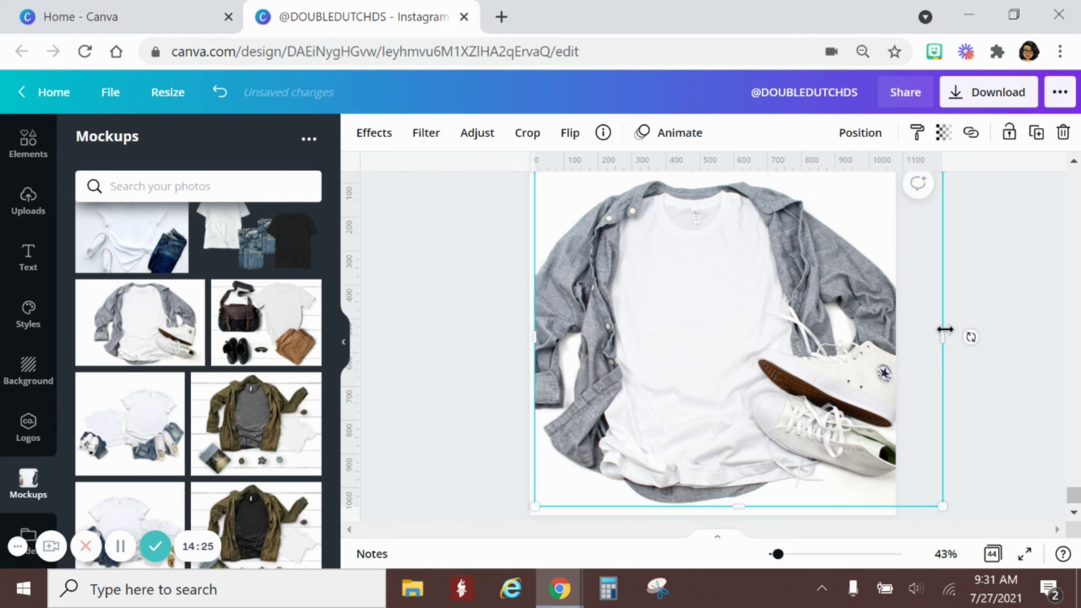
drag(943, 336, 888, 338)
drag(531, 502, 518, 517)
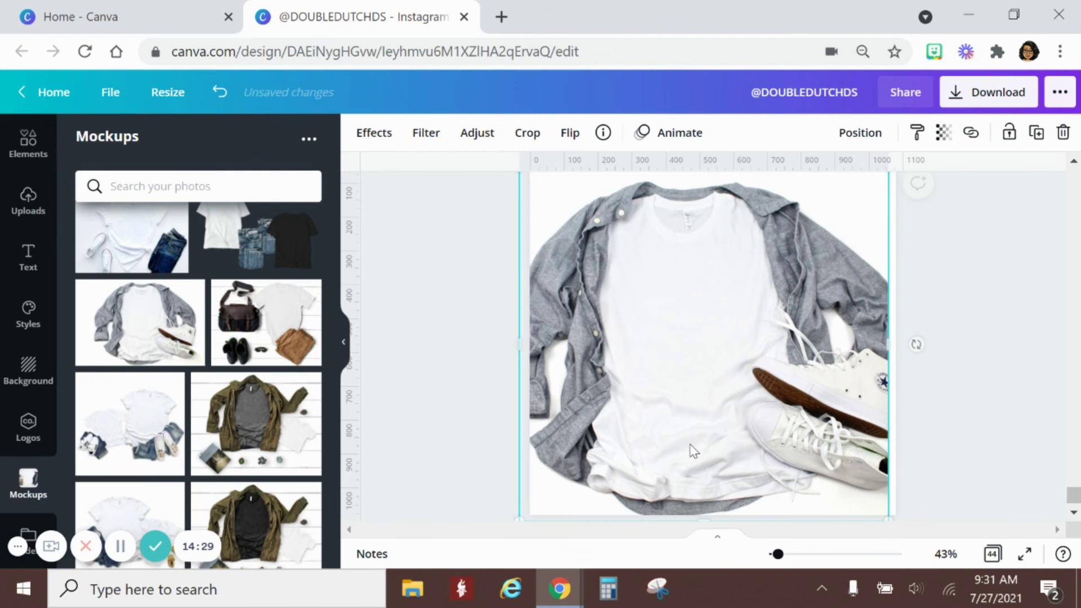
scroll(846, 355, up, 2)
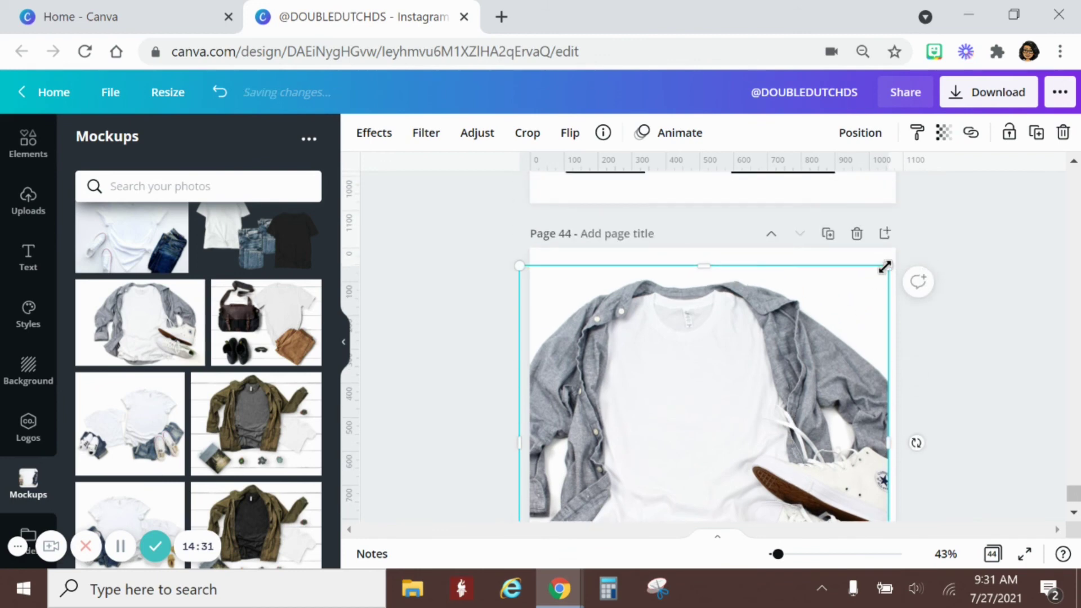
drag(884, 267, 918, 237)
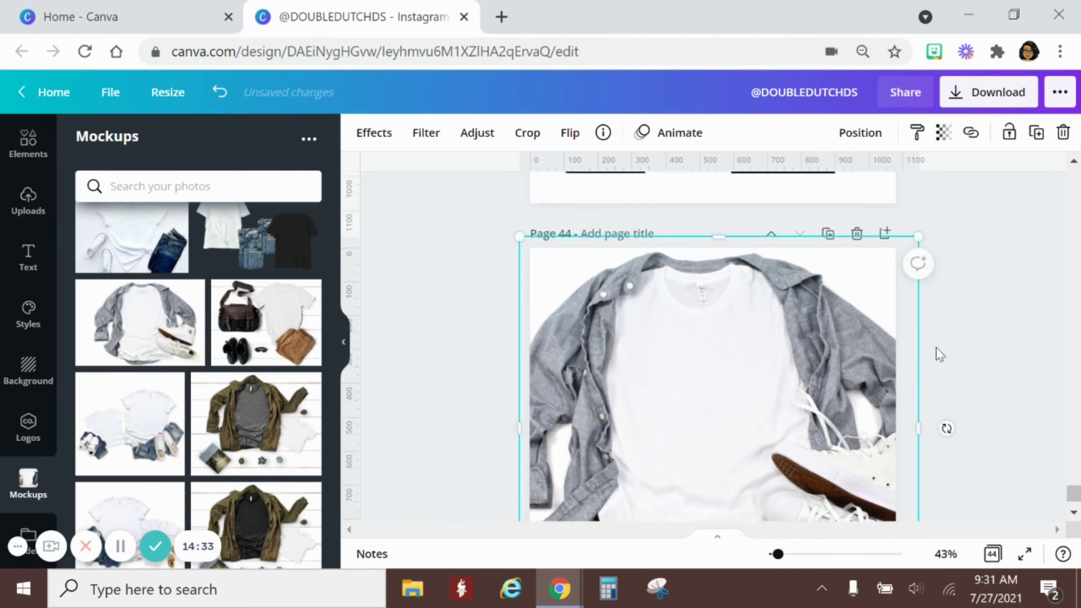
scroll(939, 353, down, 2)
click(939, 349)
scroll(879, 356, up, 10)
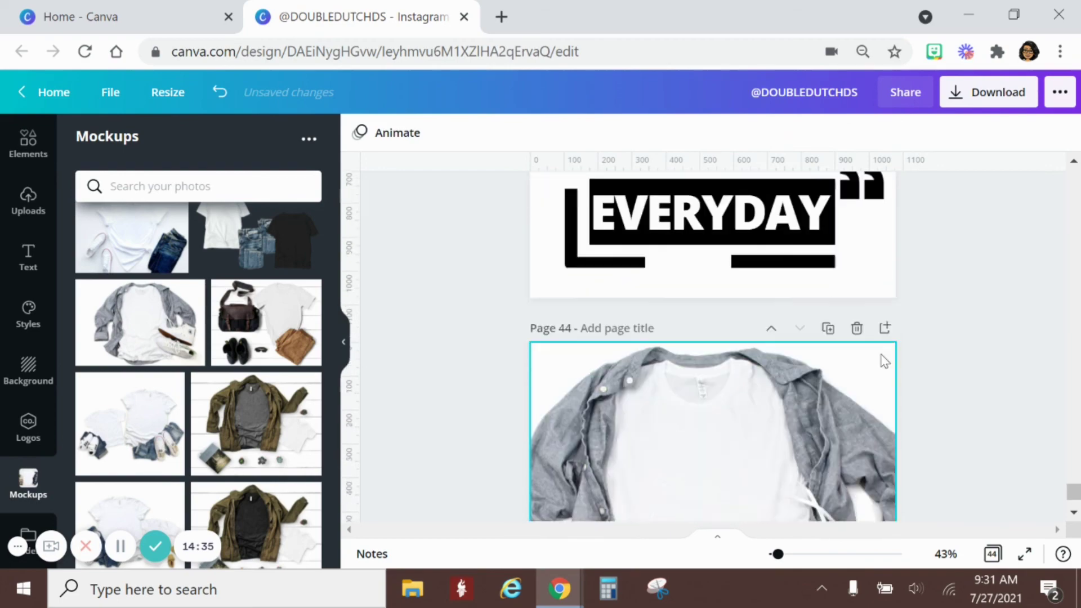
Copy the quote from page 43 onto page 44, shrink it, and centre it on the t-shirt.
drag(494, 246, 908, 282)
scroll(849, 349, down, 6)
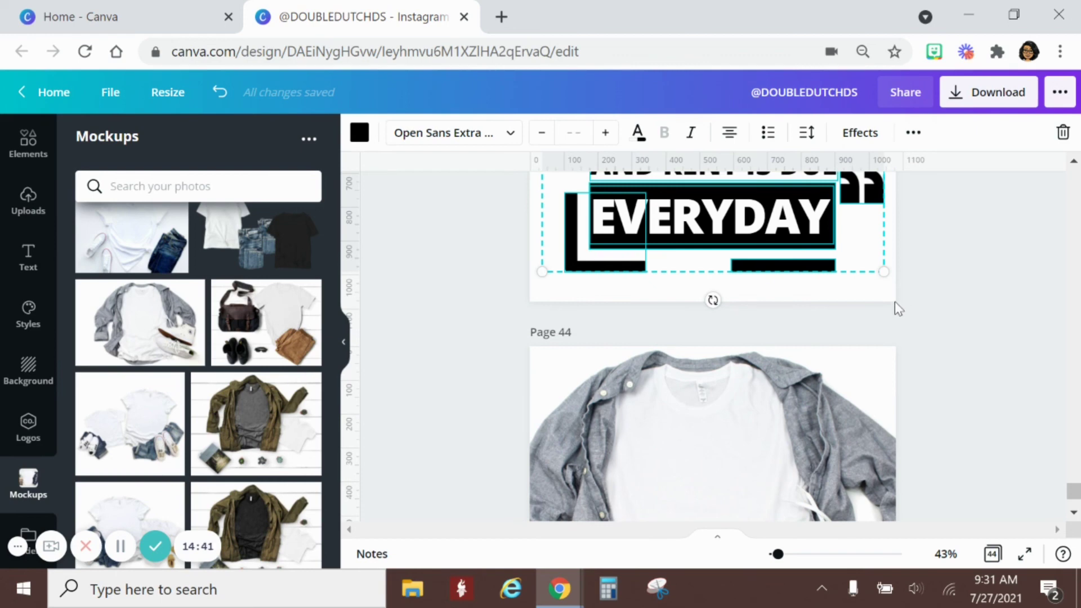
scroll(899, 309, down, 4)
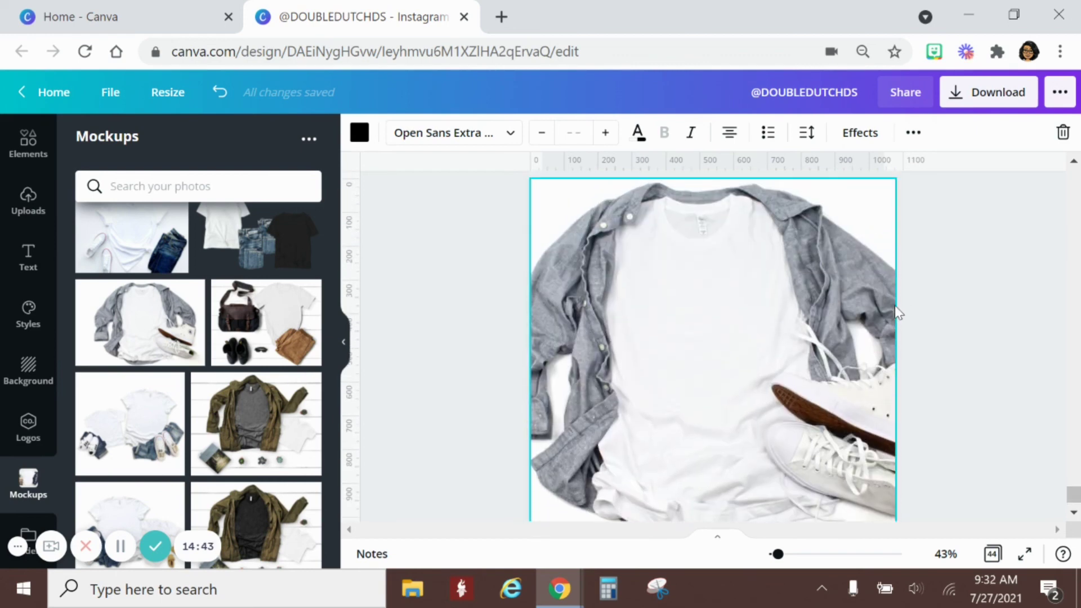
key(ctrl+v)
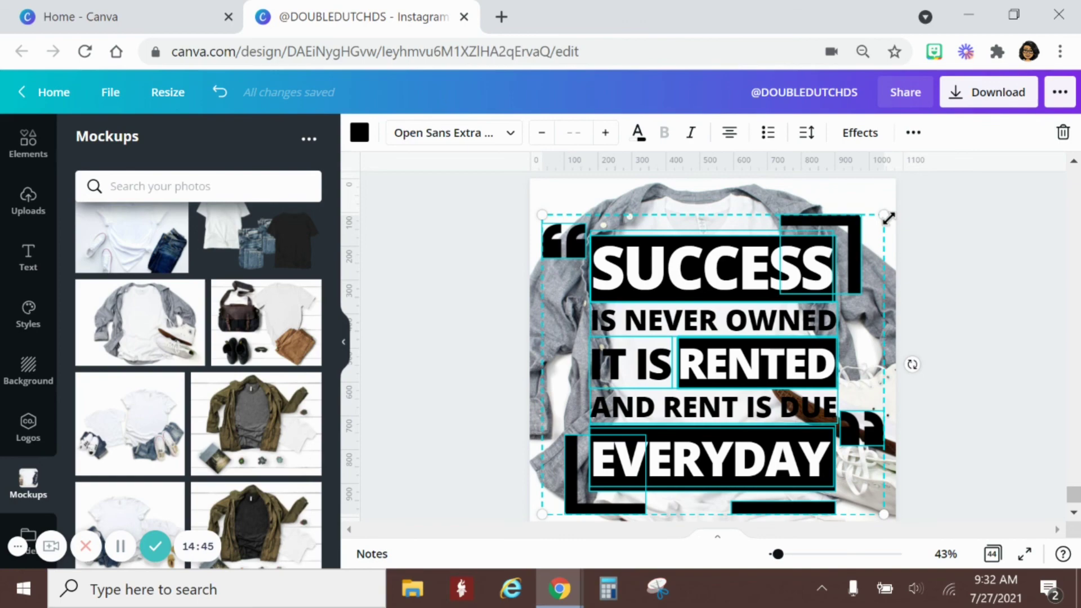
drag(883, 214, 705, 374)
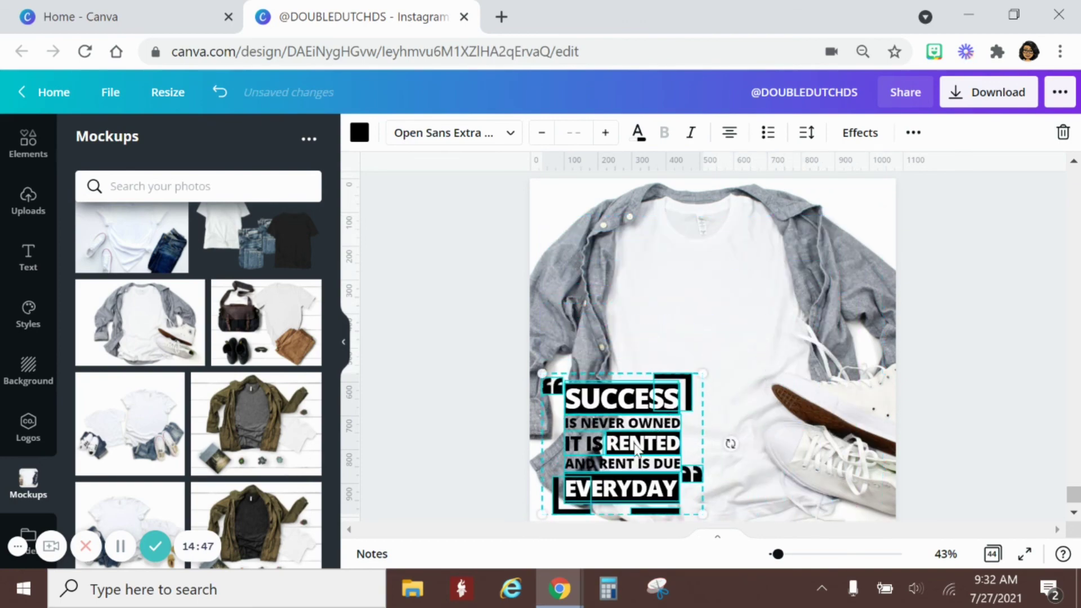
drag(635, 442, 714, 331)
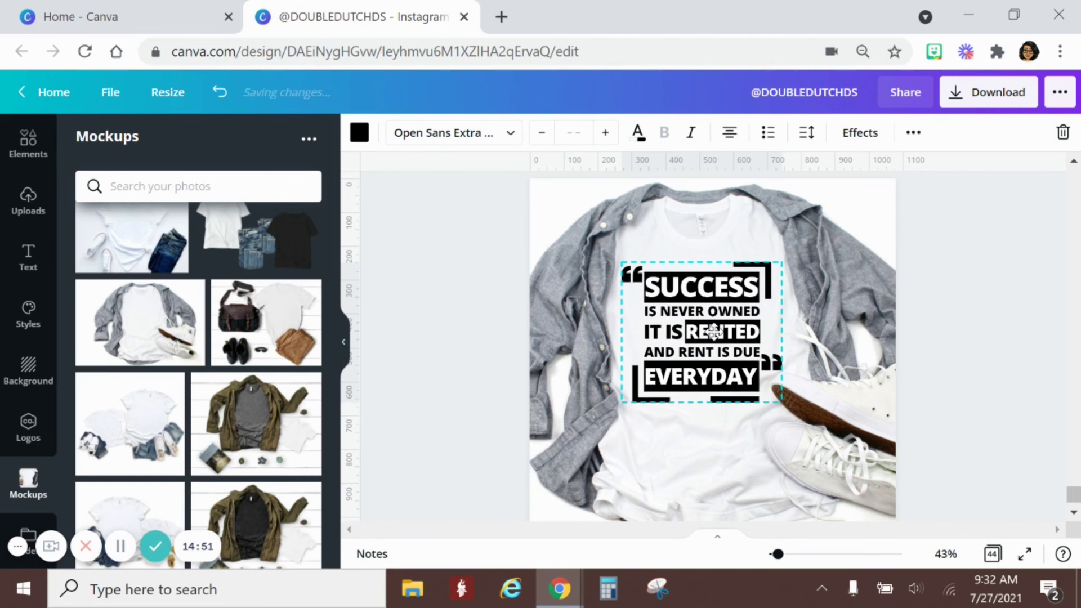
click(989, 309)
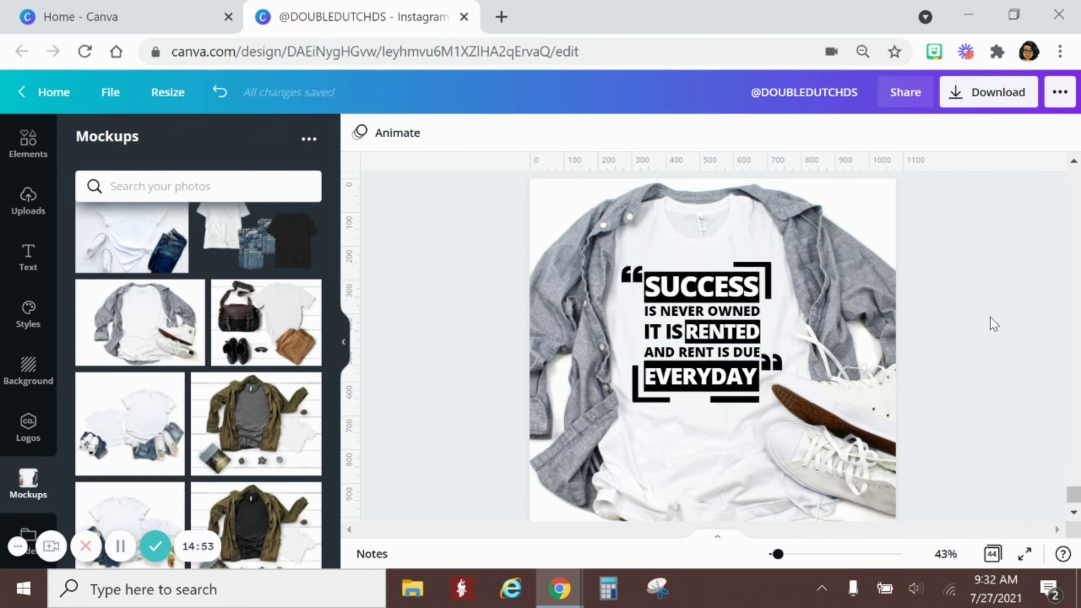